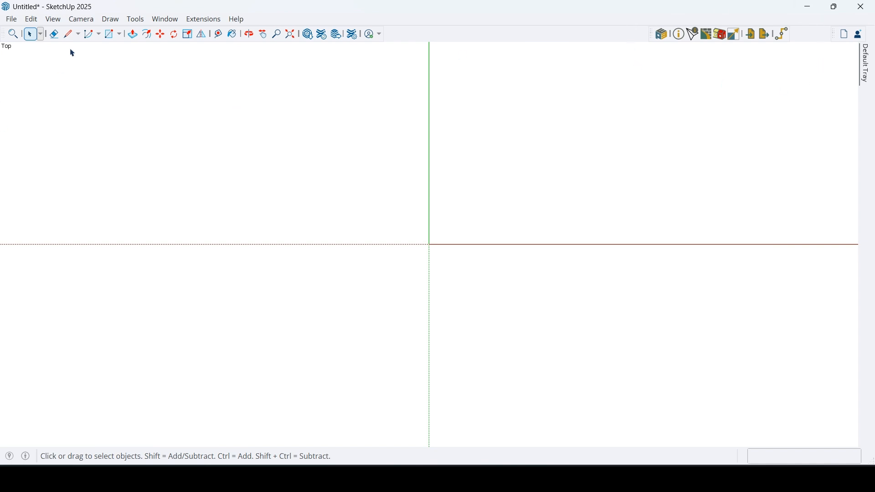
Show the EP3 → eQuest toolbar and dock it beside the EP3 toolbar.
{"action": "left_click", "coordinate": [54, 19]}
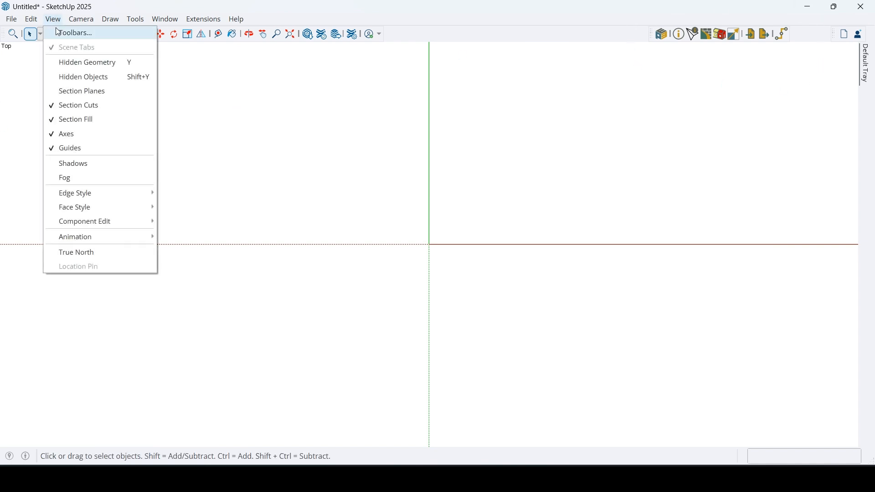
{"action": "left_click", "coordinate": [59, 33]}
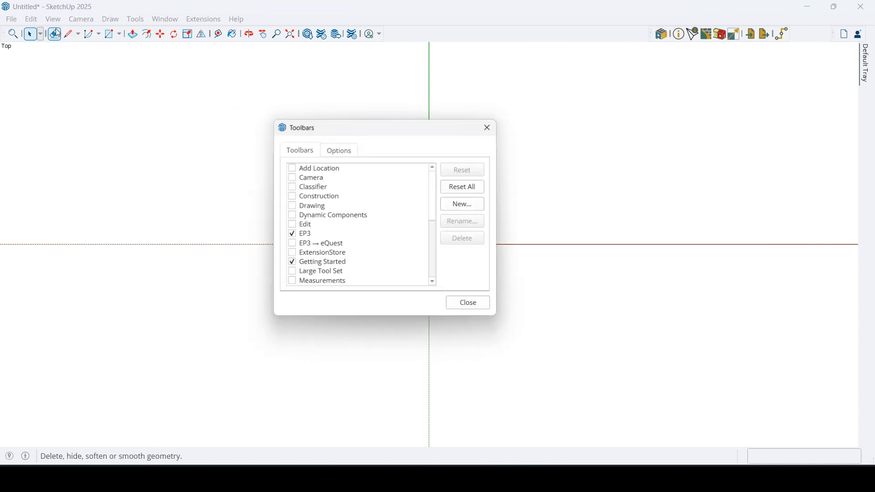
{"action": "left_click", "coordinate": [292, 247]}
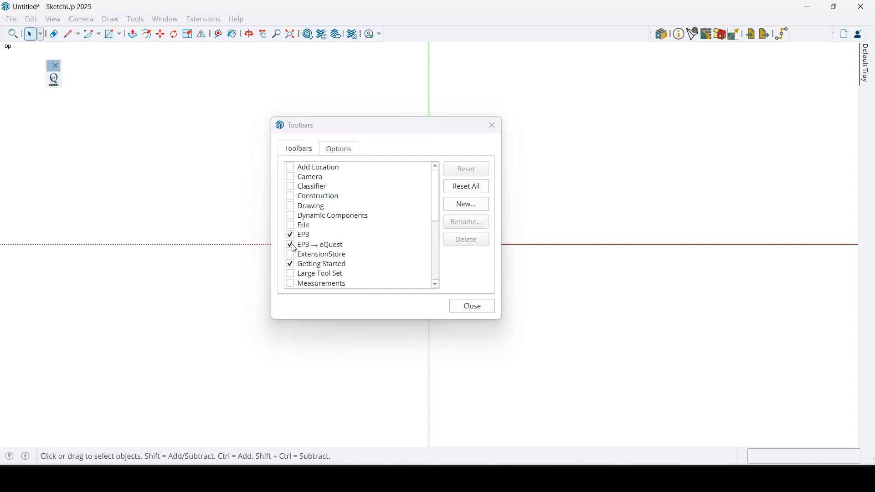
{"action": "left_click", "coordinate": [473, 308]}
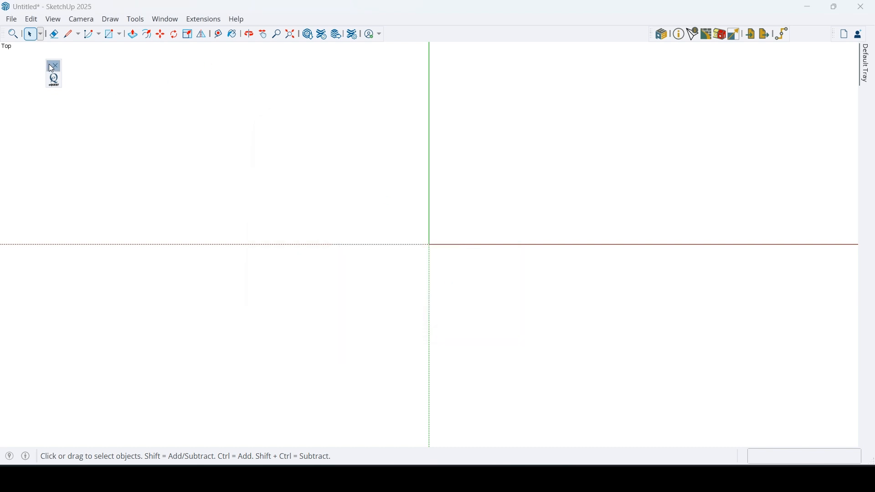
{"action": "left_click_drag", "start_coordinate": [49, 65], "coordinate": [776, 13]}
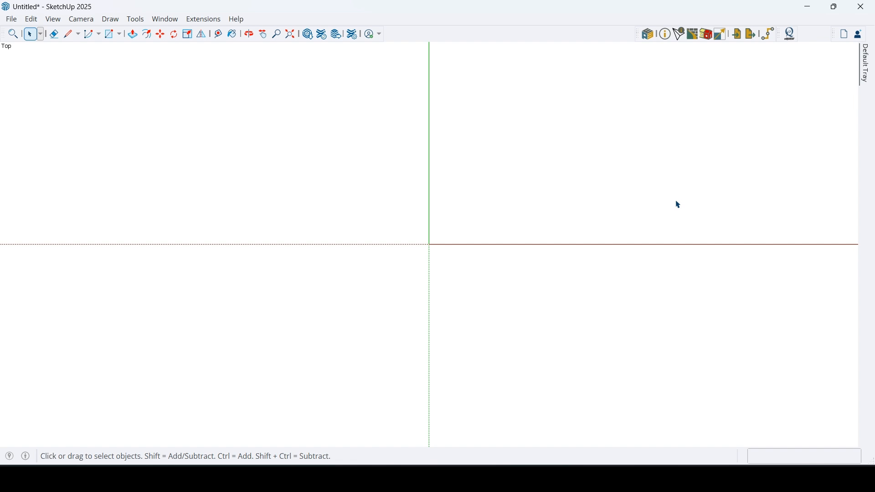
Enable eQuest merge for this file.
{"action": "left_click", "coordinate": [791, 35]}
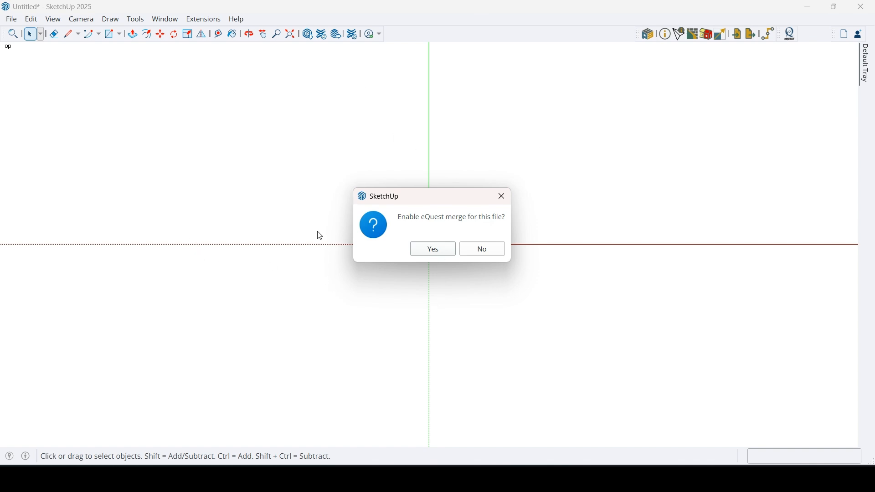
{"action": "left_click", "coordinate": [434, 251]}
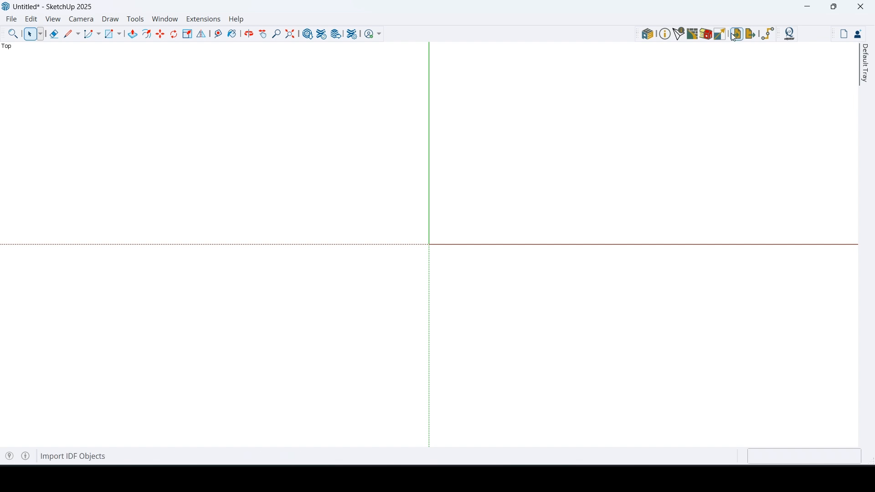
Start the EP3 Model Wizard and include the EP3 Library space types Office - Enclosed Space and Office - Corridor as internal loads.
{"action": "left_click", "coordinate": [645, 38]}
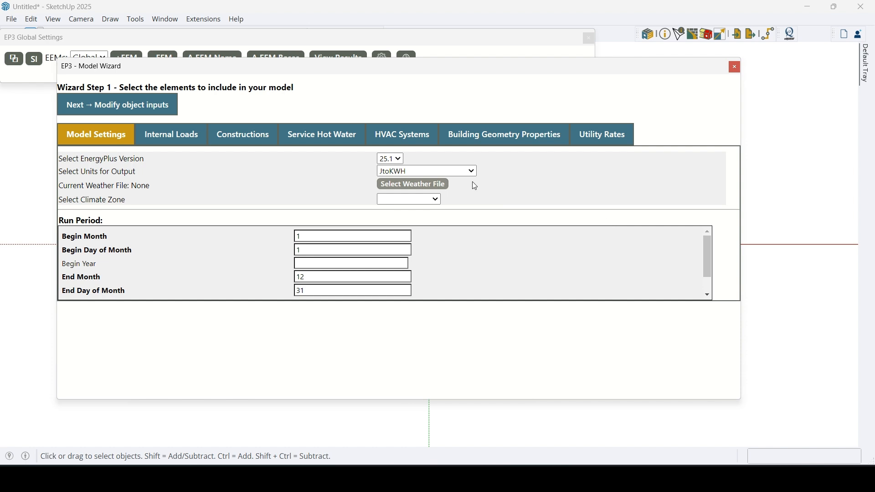
{"action": "left_click", "coordinate": [259, 138]}
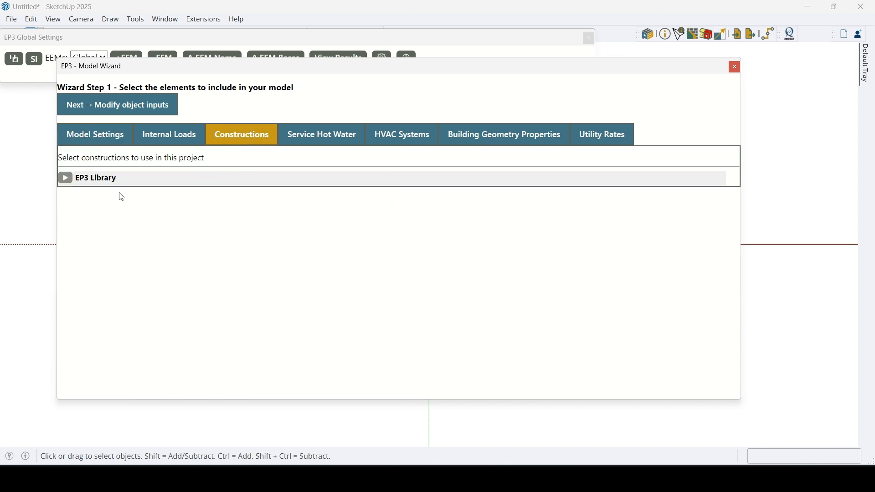
{"action": "left_click", "coordinate": [66, 181]}
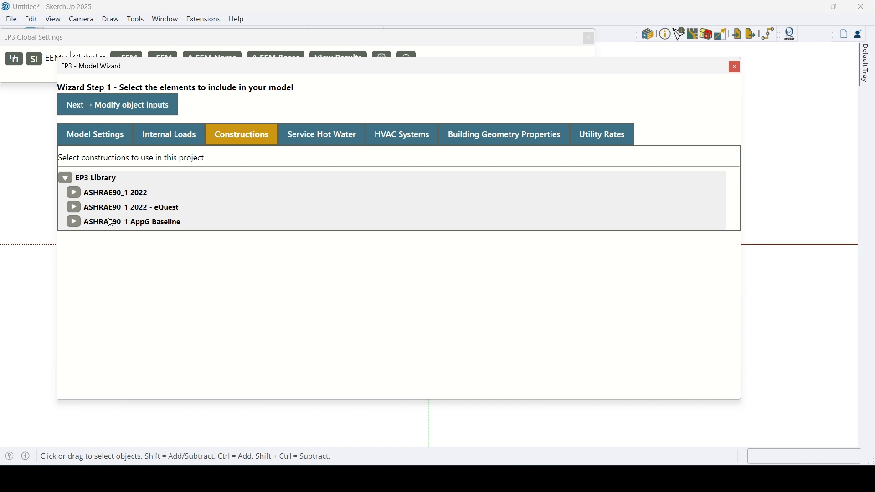
{"action": "left_click", "coordinate": [96, 135]}
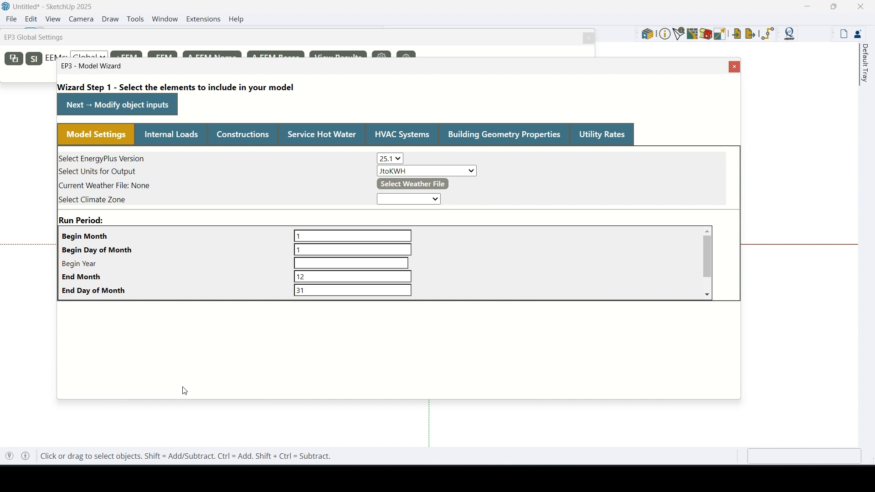
{"action": "left_click", "coordinate": [186, 142]}
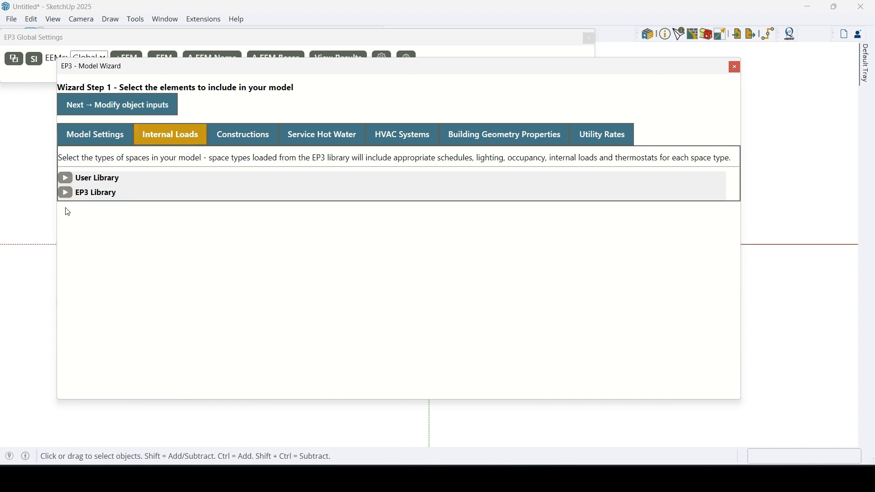
{"action": "left_click", "coordinate": [65, 193]}
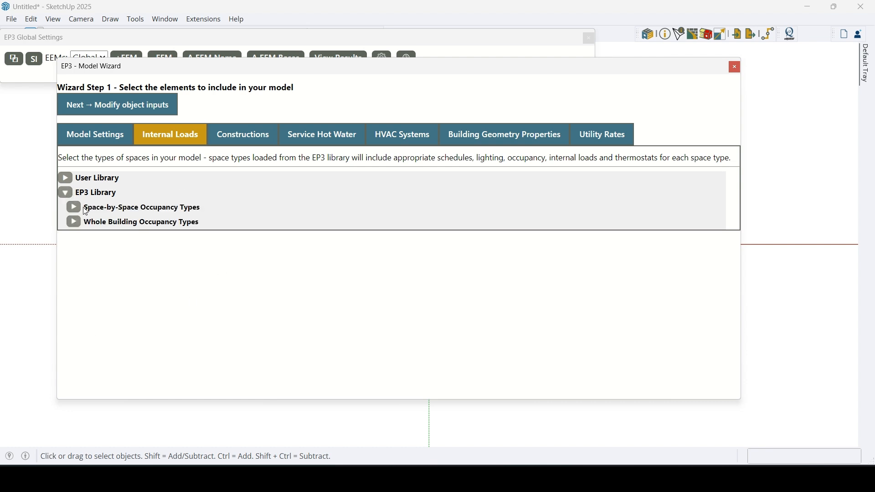
{"action": "left_click", "coordinate": [75, 211]}
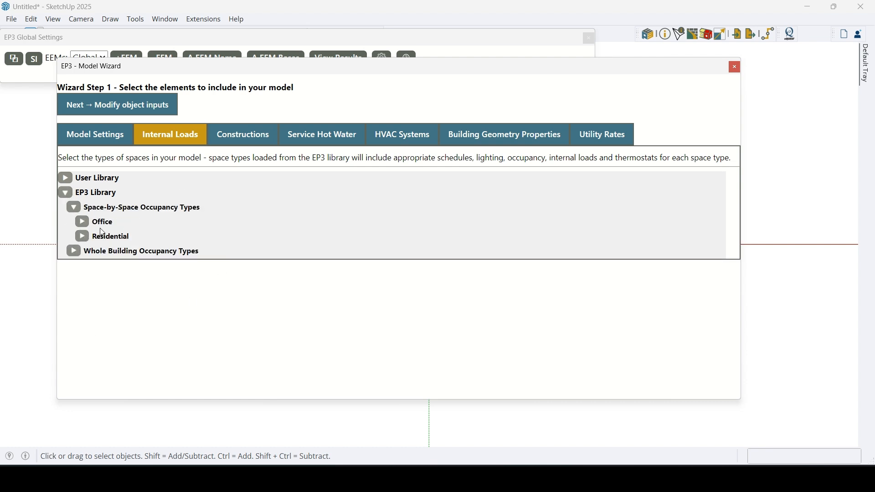
{"action": "left_click", "coordinate": [82, 223]}
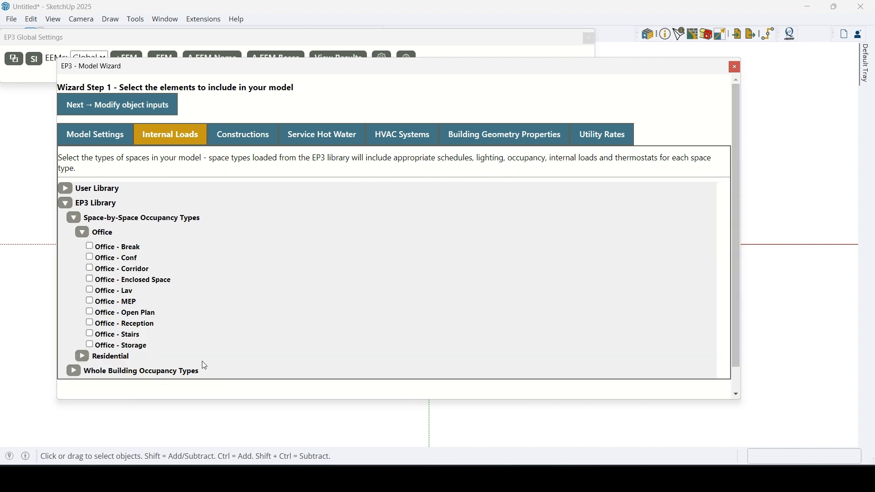
{"action": "left_click", "coordinate": [90, 279]}
{"action": "left_click", "coordinate": [91, 269]}
Include the NonResidential constructions for climate zone CZ5 from the ASHRAE90_1 2022 - eQuest library.
{"action": "left_click", "coordinate": [239, 134]}
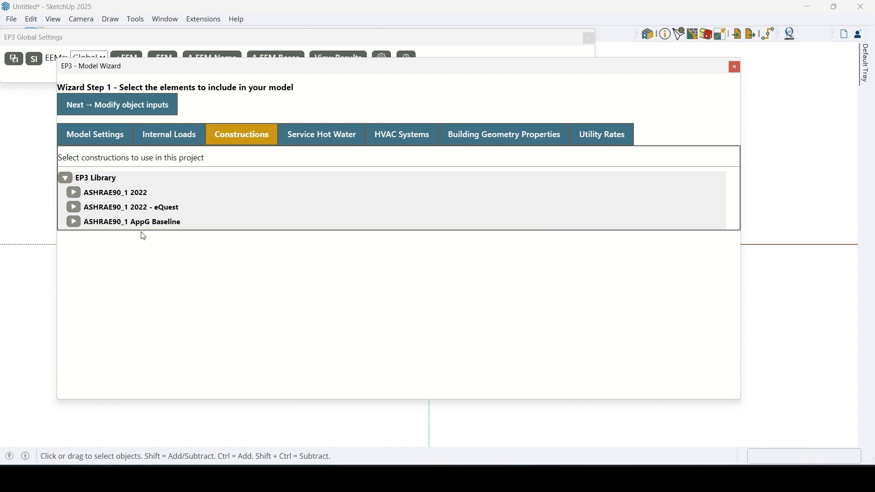
{"action": "left_click", "coordinate": [74, 207]}
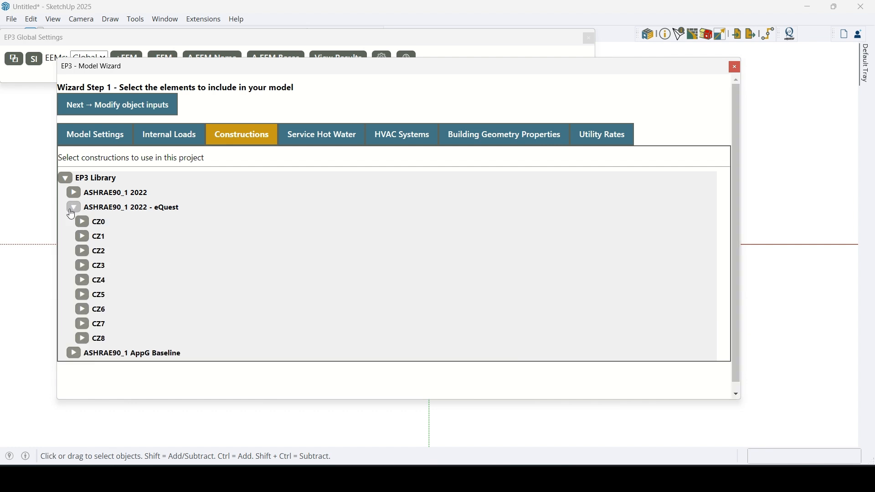
{"action": "left_click", "coordinate": [82, 295]}
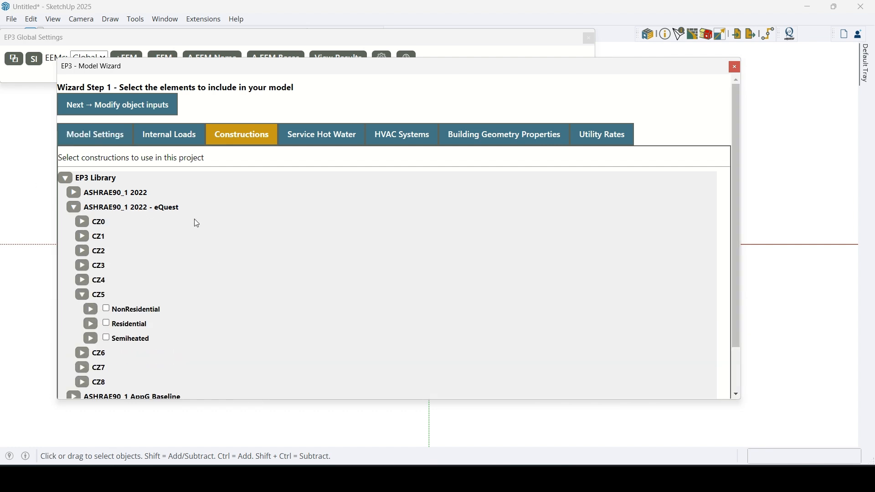
{"action": "left_click", "coordinate": [106, 309]}
Set the rectangular building to 2 floors with Office - Corridor as the core space type.
{"action": "left_click", "coordinate": [505, 136]}
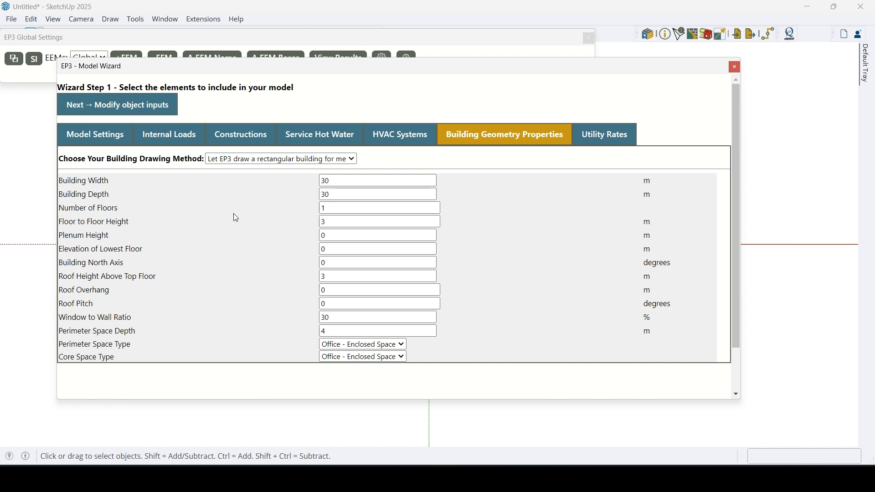
{"action": "double_click", "coordinate": [334, 207]}
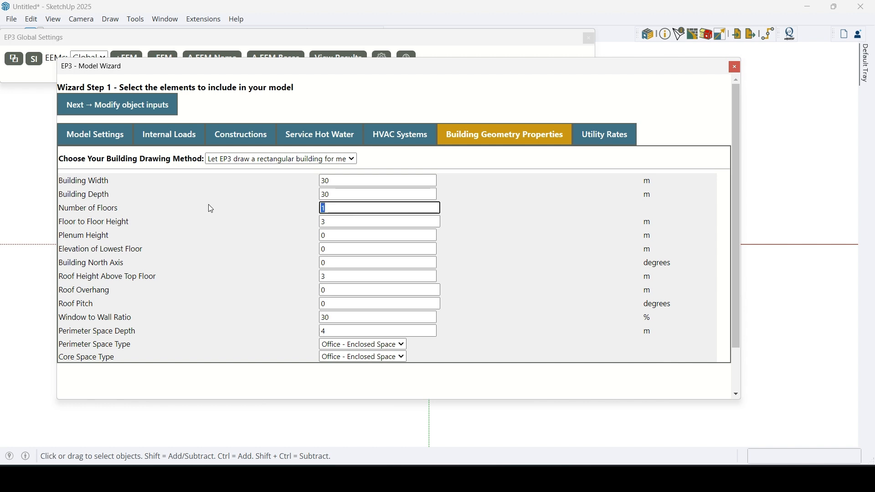
{"action": "type", "text": "2"}
{"action": "key", "text": "Tab"}
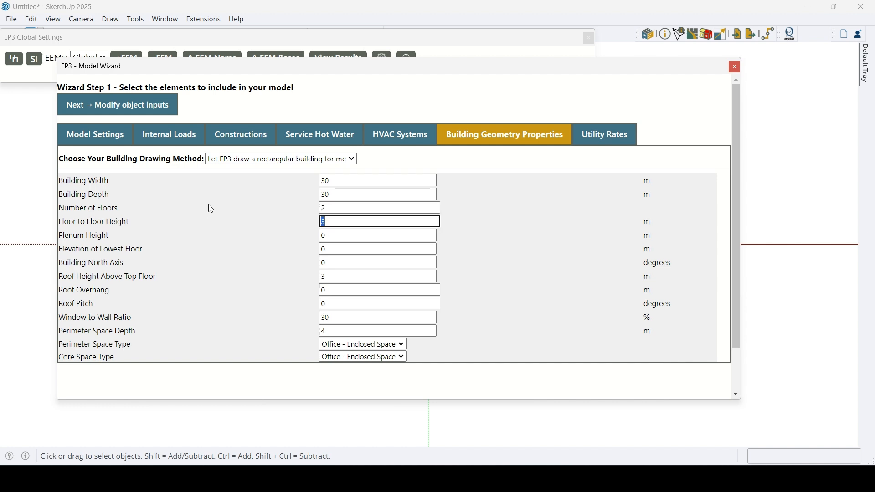
{"action": "left_click", "coordinate": [337, 358]}
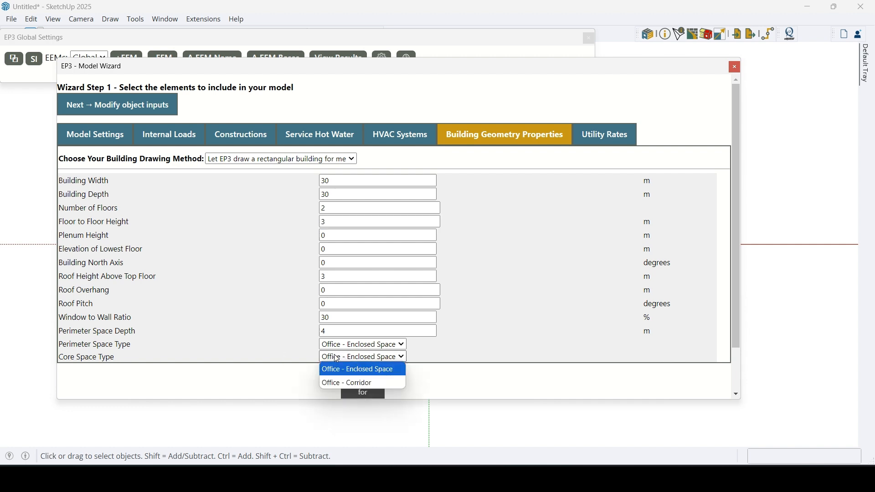
{"action": "left_click", "coordinate": [336, 382]}
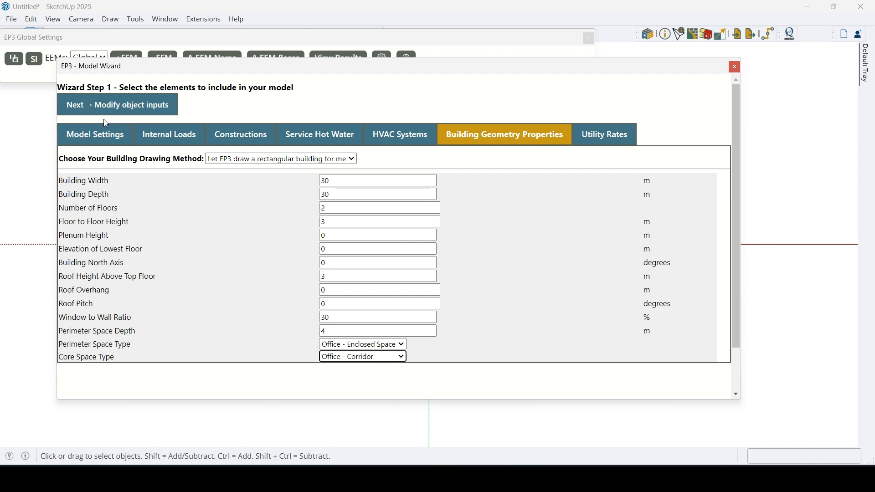
Set the default underground floor to CZ5 NonResidential Unheated Slab Construction and finish the wizard to generate the building.
{"action": "left_click", "coordinate": [117, 108]}
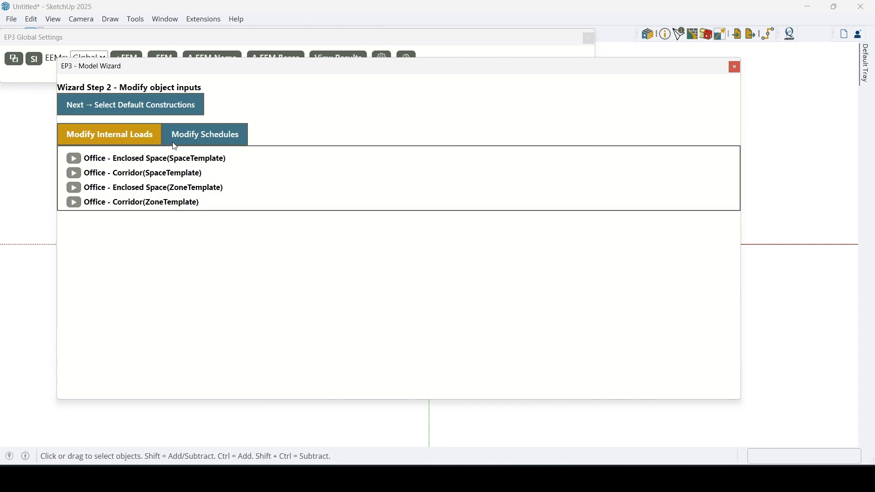
{"action": "left_click", "coordinate": [158, 109]}
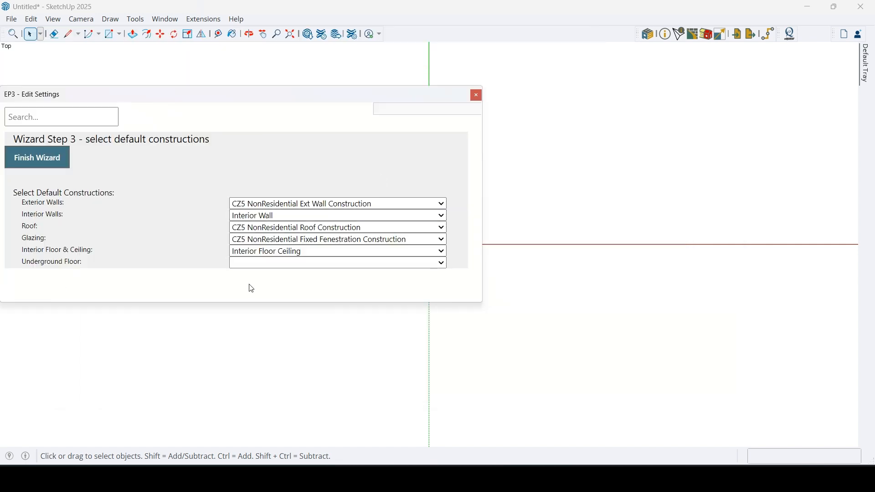
{"action": "left_click", "coordinate": [13, 155]}
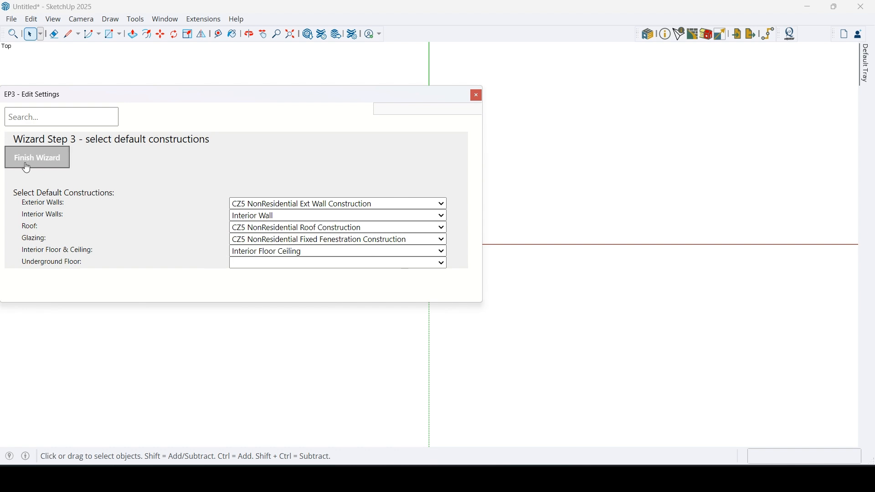
{"action": "left_click", "coordinate": [267, 267]}
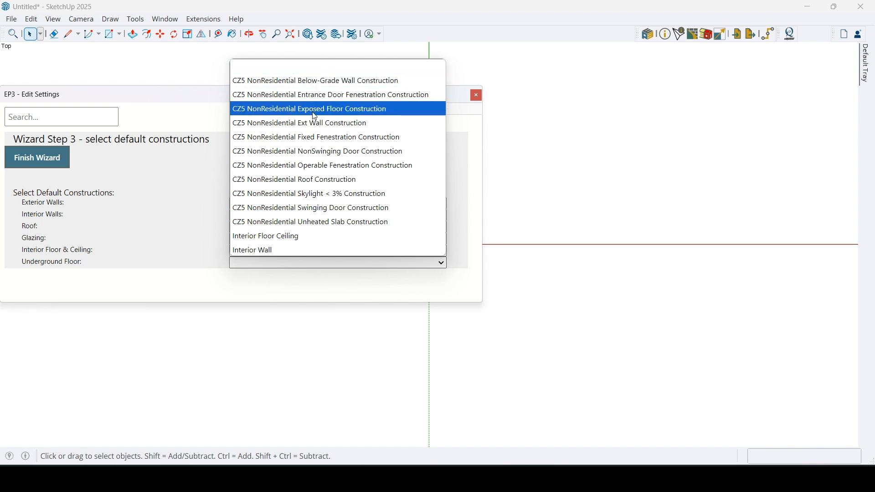
{"action": "left_click", "coordinate": [318, 223]}
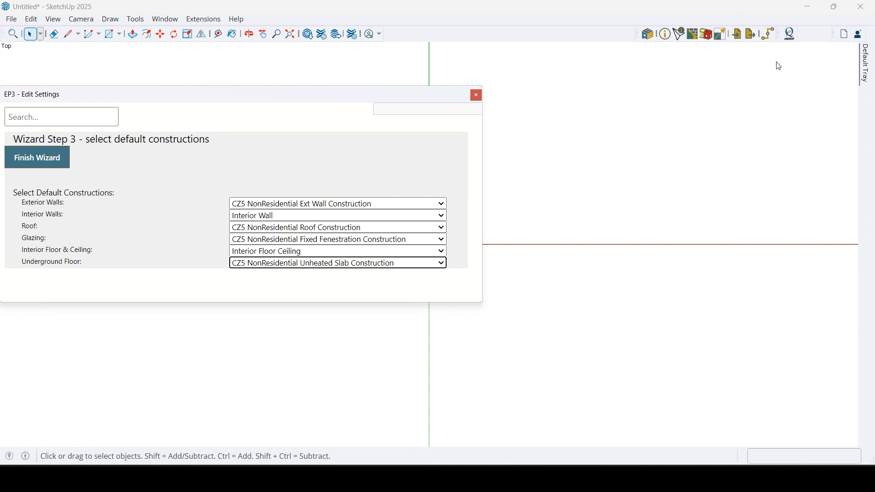
{"action": "left_click", "coordinate": [57, 159]}
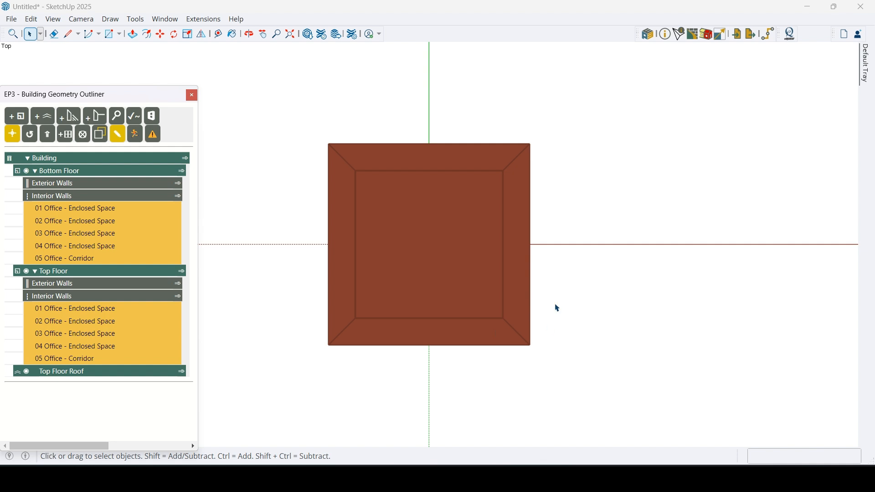
Remove the unnecessary edges from the Top Floor Roof with the Erase all internal edges option.
{"action": "middle_click_drag", "start_coordinate": [403, 280], "coordinate": [539, 296]}
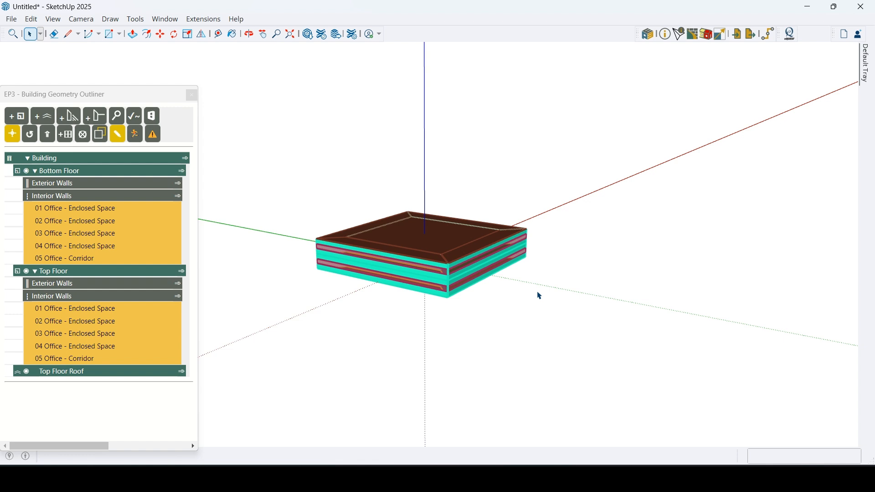
{"action": "double_click", "coordinate": [426, 243]}
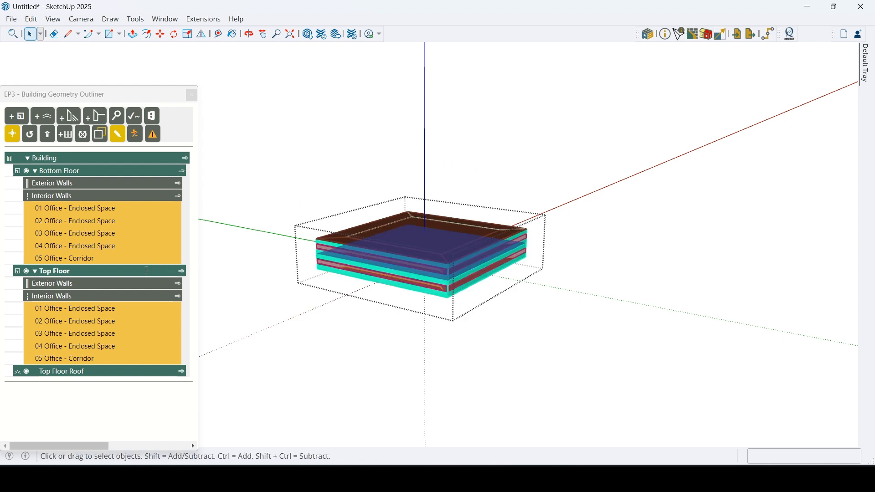
{"action": "left_click", "coordinate": [63, 371]}
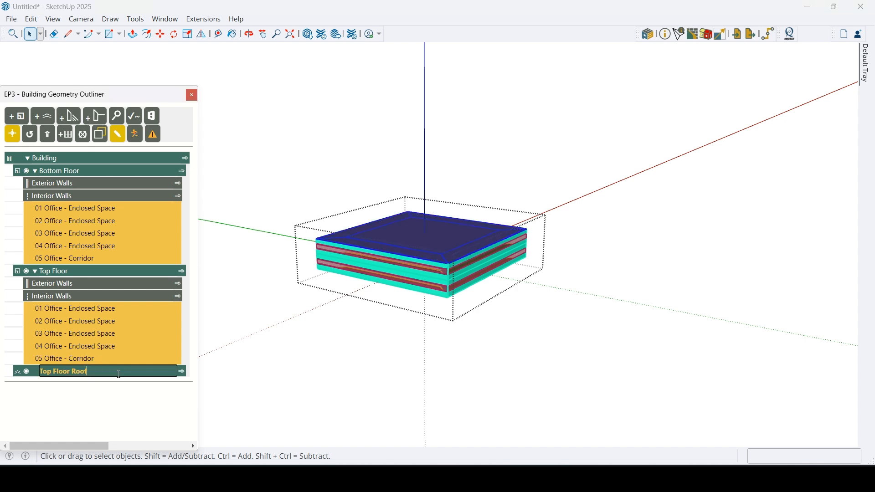
{"action": "right_click", "coordinate": [419, 242]}
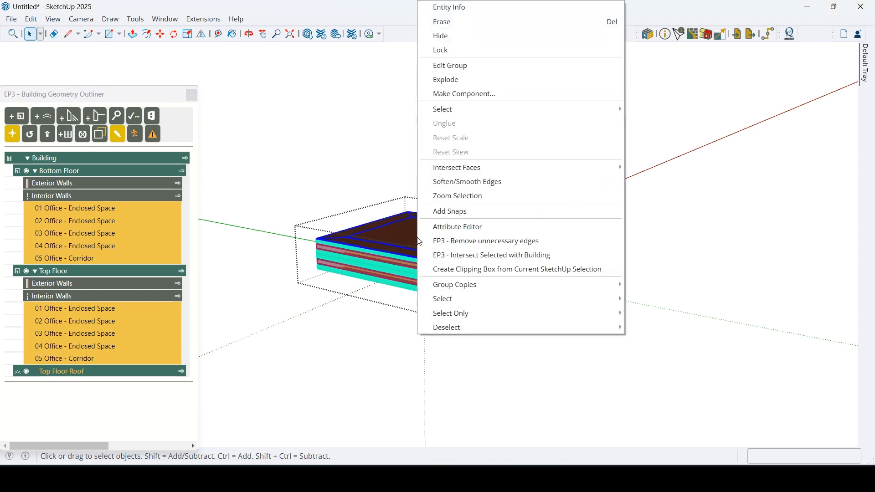
{"action": "left_click", "coordinate": [502, 241]}
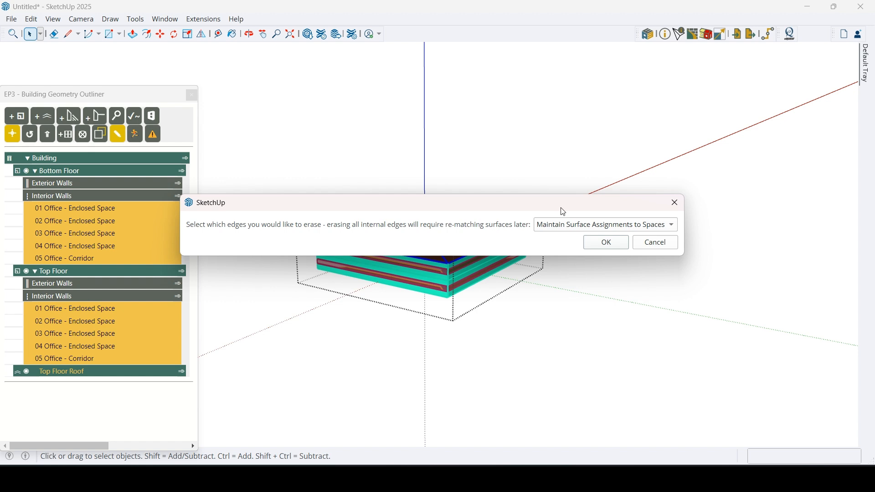
{"action": "left_click", "coordinate": [585, 225]}
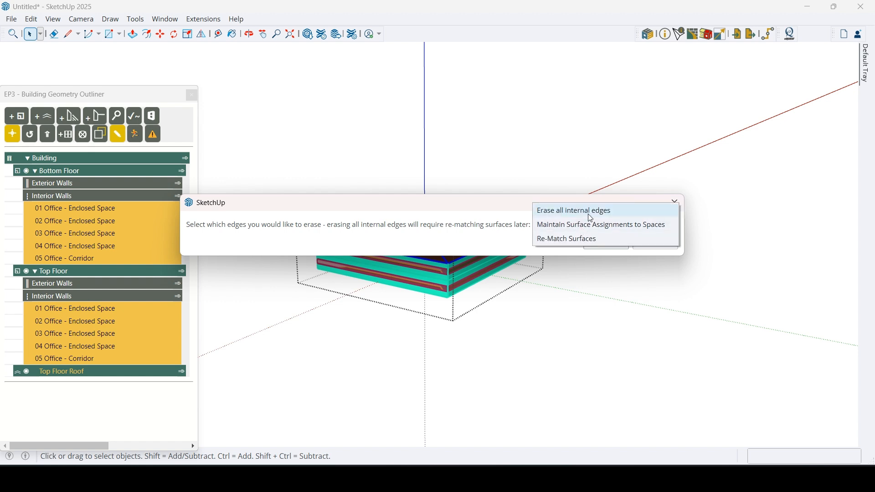
{"action": "left_click", "coordinate": [583, 211]}
{"action": "left_click", "coordinate": [607, 242]}
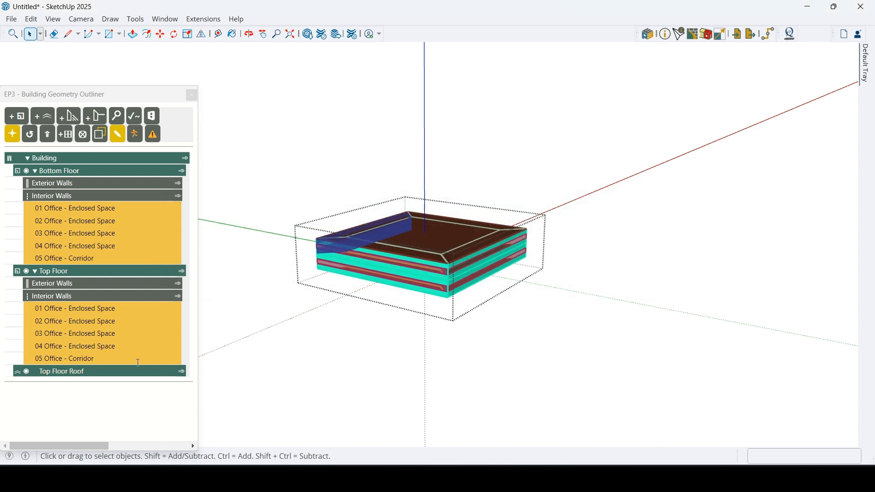
Isolate the Top Floor Roof for editing and split its face with a line along the red axis between opposite edge midpoints.
{"action": "left_click", "coordinate": [183, 372]}
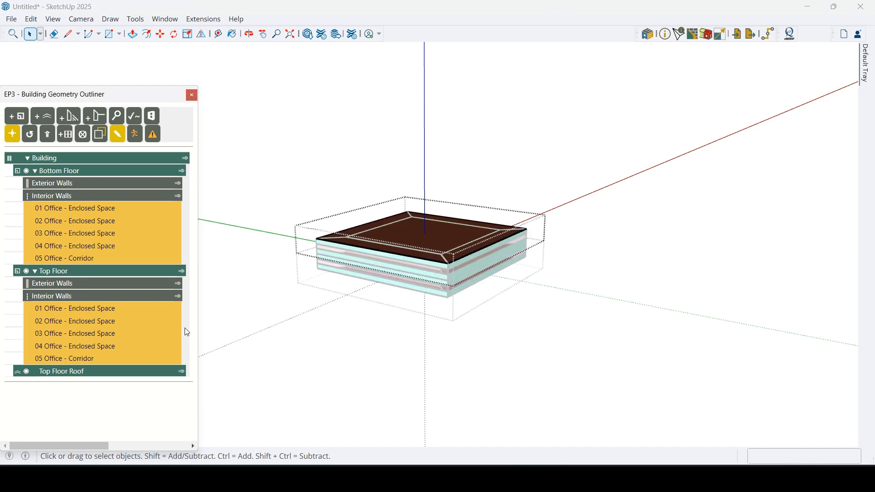
{"action": "left_click", "coordinate": [100, 134]}
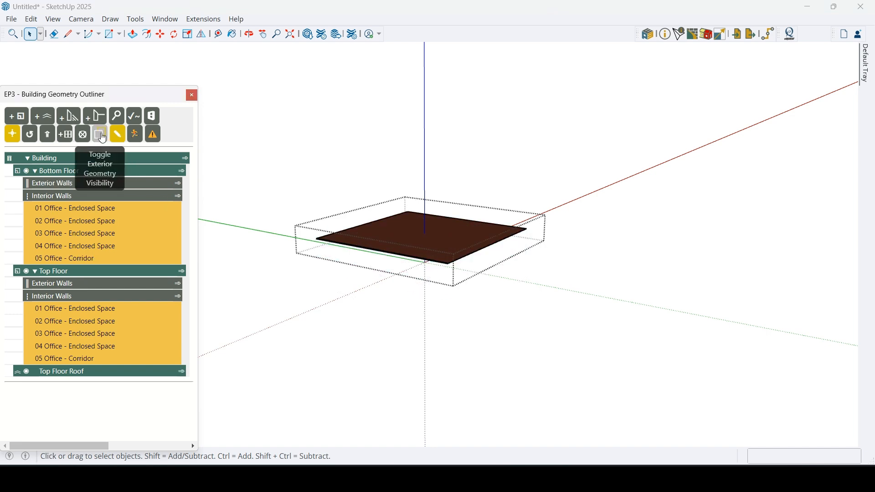
{"action": "middle_click_drag", "start_coordinate": [467, 222], "coordinate": [478, 297]}
{"action": "middle_click_drag", "start_coordinate": [468, 244], "coordinate": [387, 272]}
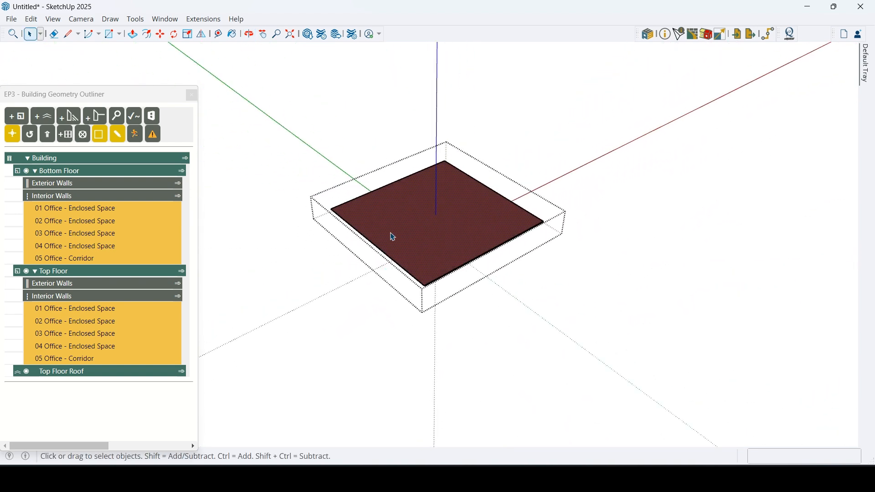
{"action": "key", "text": "l"}
{"action": "left_click", "coordinate": [373, 244]}
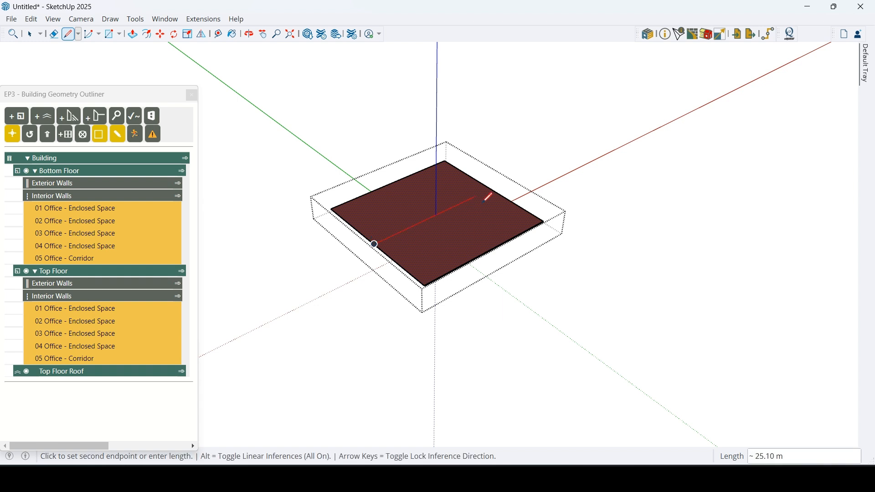
{"action": "left_click", "coordinate": [492, 190]}
{"action": "key", "text": "space"}
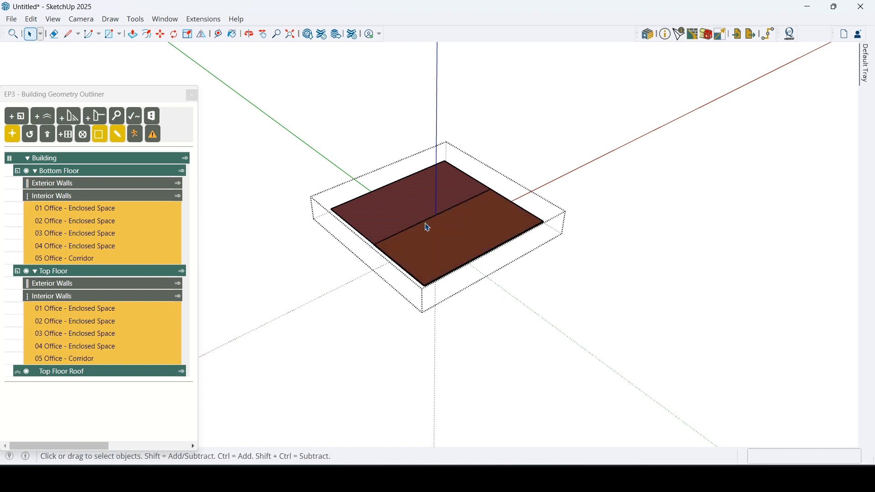
Raise the roof's middle line about 3.85 m along the blue axis to form a gable ridge.
{"action": "middle_click_drag", "start_coordinate": [361, 295], "coordinate": [367, 289]}
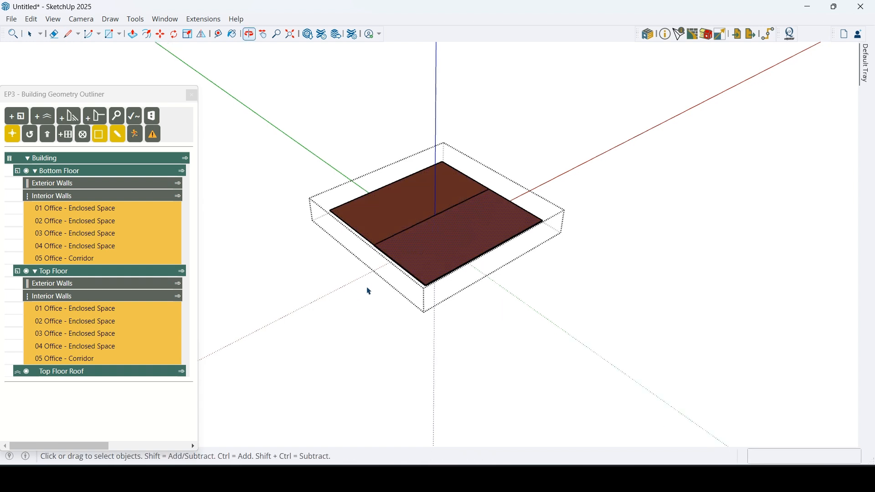
{"action": "left_click", "coordinate": [407, 231]}
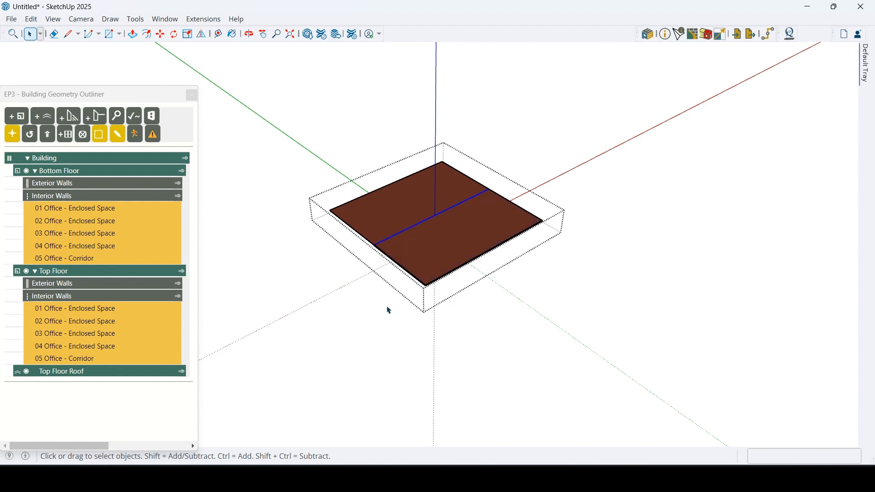
{"action": "key", "text": "m"}
{"action": "left_click", "coordinate": [426, 285]}
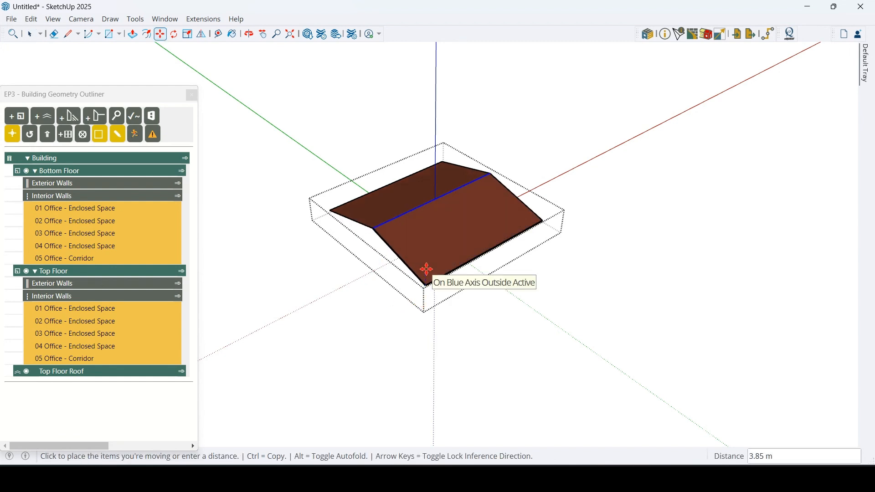
{"action": "left_click", "coordinate": [425, 273]}
{"action": "key", "text": "space"}
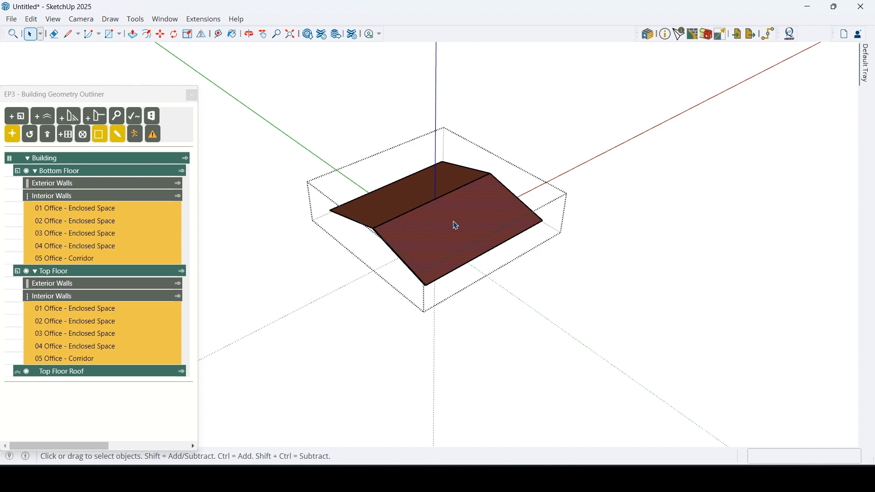
Draw a dormer ridge line outward from the main ridge's midpoint and two sloping edges, the first about 5.3 m long, down to the eave.
{"action": "key", "text": "l"}
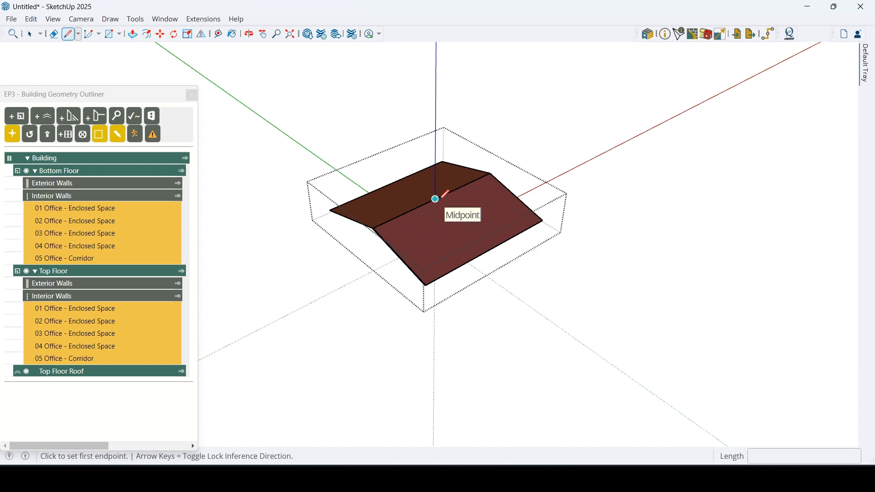
{"action": "left_click", "coordinate": [435, 199]}
{"action": "left_click", "coordinate": [490, 234]}
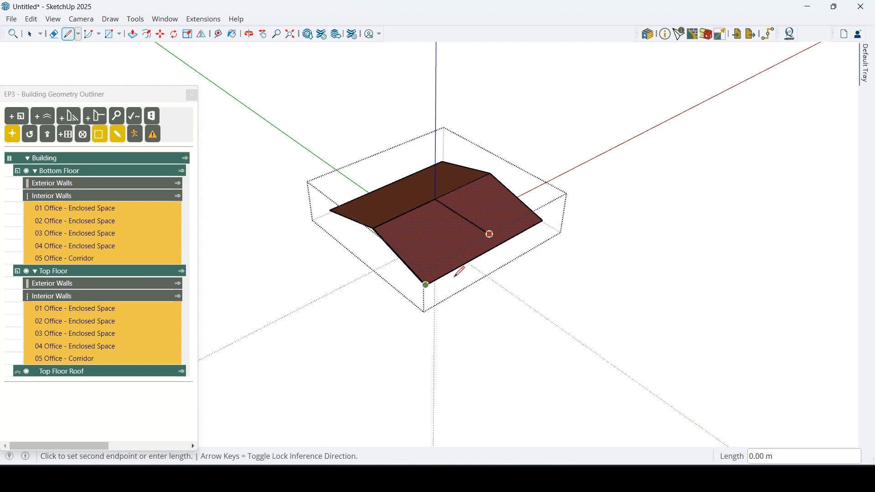
{"action": "scroll", "coordinate": [489, 250], "scroll_direction": "up", "scroll_amount": 2}
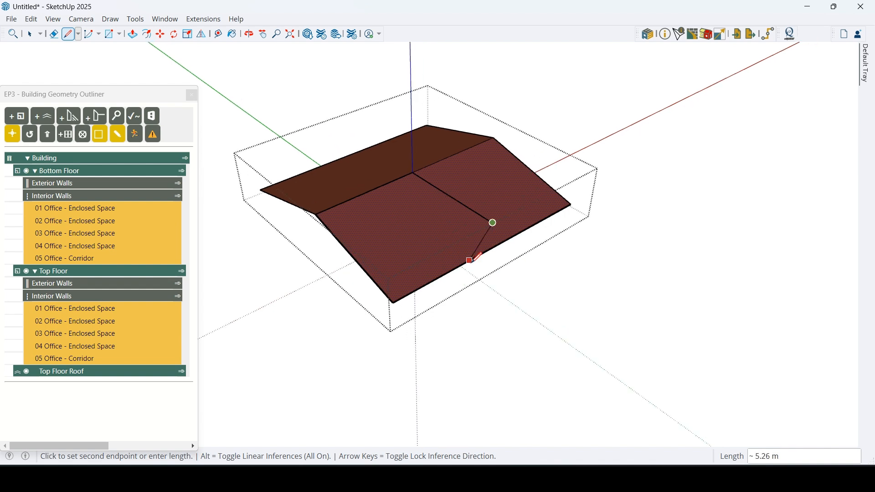
{"action": "left_click", "coordinate": [470, 262]}
{"action": "key", "text": "space"}
{"action": "key", "text": "l"}
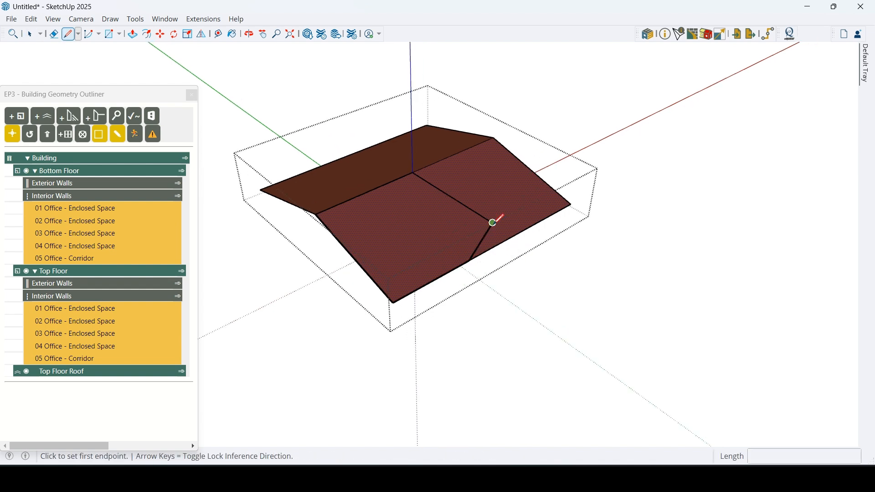
{"action": "left_click", "coordinate": [492, 223]}
{"action": "left_click", "coordinate": [470, 262]}
{"action": "key", "text": "space"}
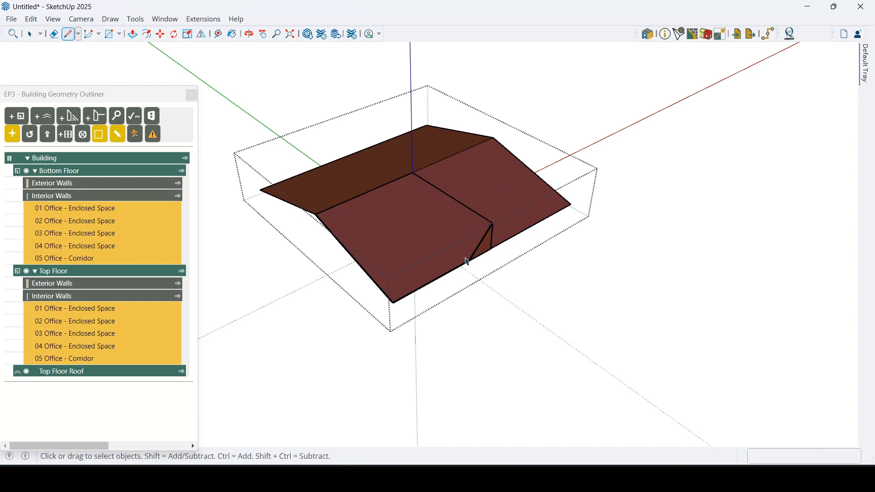
Draw valley lines from the dormer's two eave corners up towards the main ridge's midpoint.
{"action": "key", "text": "l"}
{"action": "left_click", "coordinate": [470, 261]}
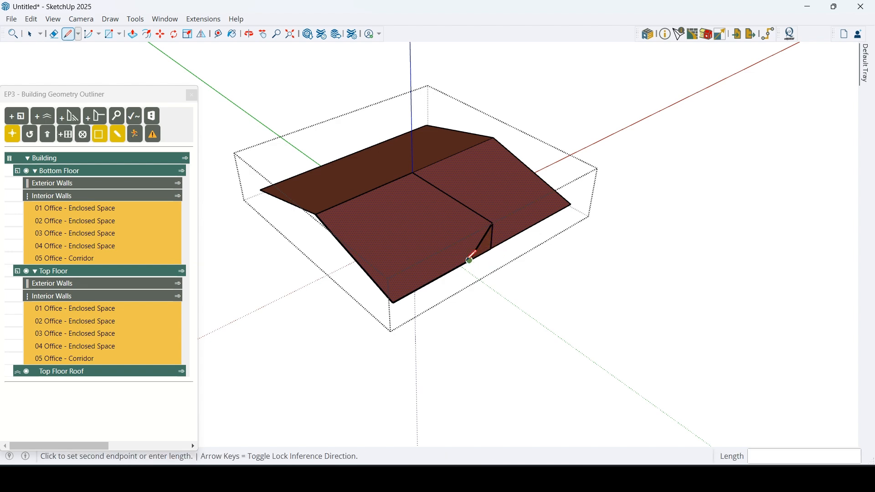
{"action": "left_click", "coordinate": [413, 173]}
{"action": "left_click", "coordinate": [410, 178]}
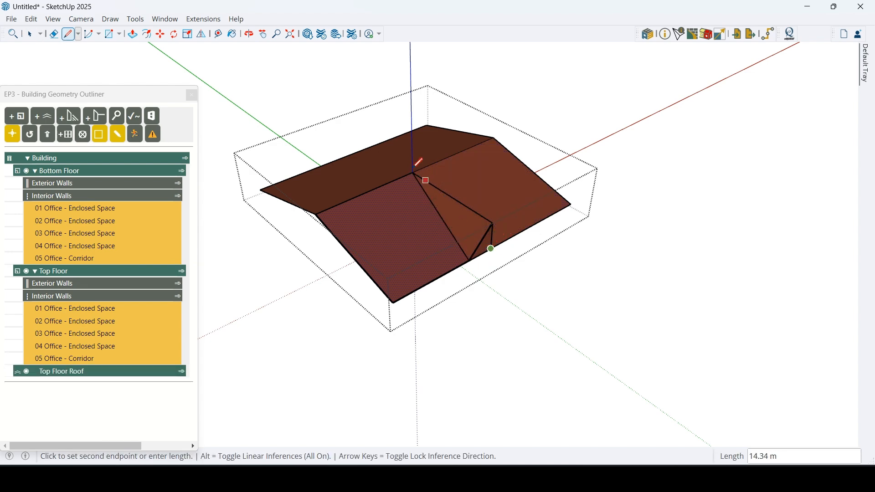
{"action": "key", "text": "Escape"}
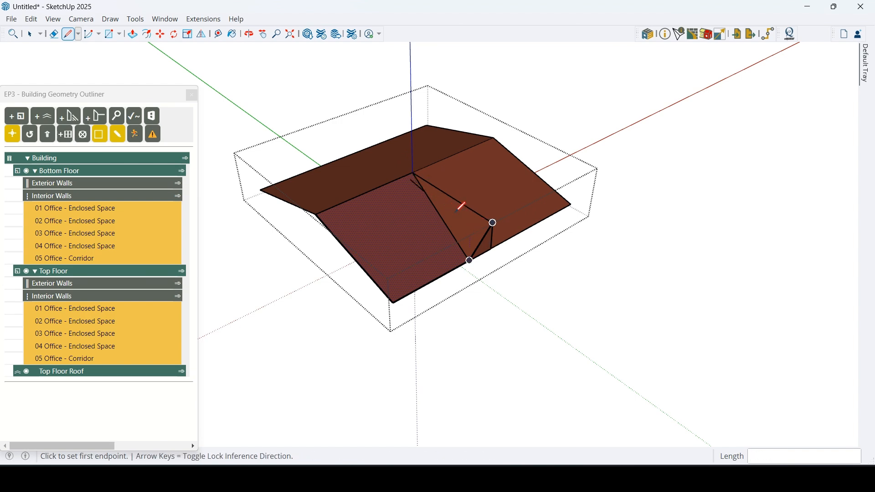
Erase the misplaced second valley edge and redraw it from the dormer's eave corner to the main ridge's midpoint.
{"action": "key", "text": "space"}
{"action": "key", "text": "e"}
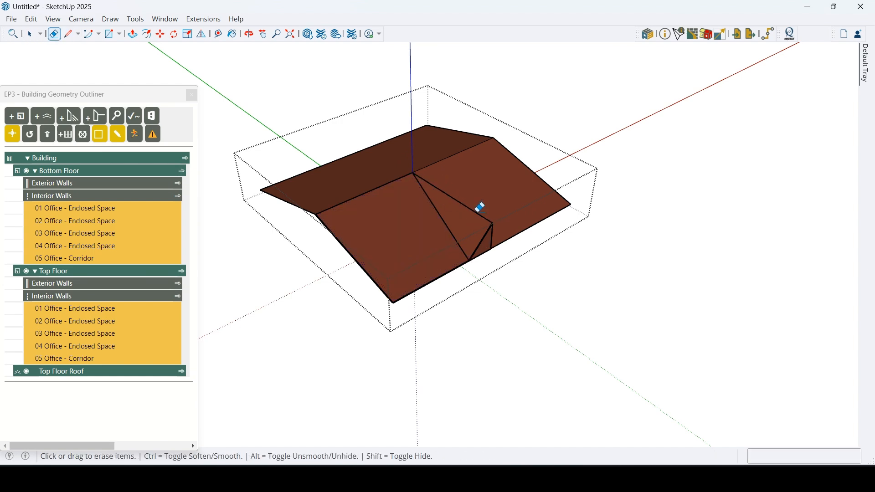
{"action": "mouse_move", "coordinate": [479, 204]}
{"action": "middle_mouse_down"}
{"action": "mouse_move", "coordinate": [316, 205]}
{"action": "mouse_move", "coordinate": [455, 340]}
{"action": "mouse_move", "coordinate": [454, 283]}
{"action": "middle_mouse_up"}
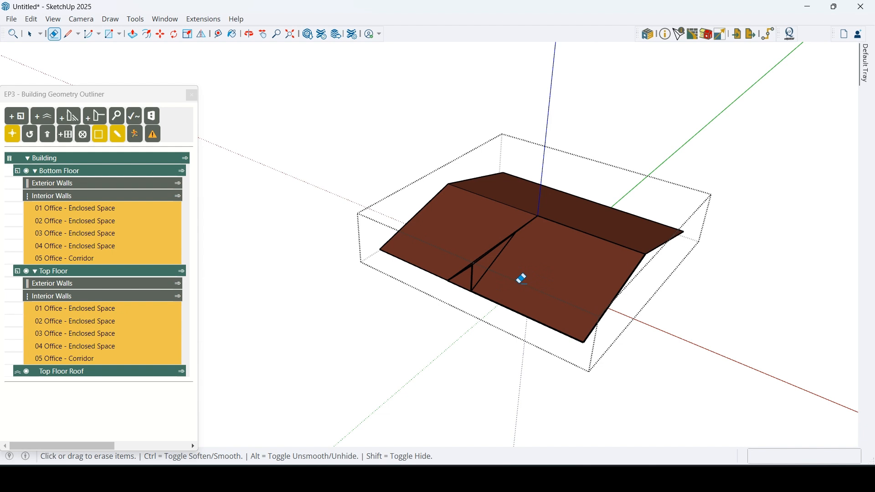
{"action": "left_click", "coordinate": [486, 269]}
{"action": "key", "text": "l"}
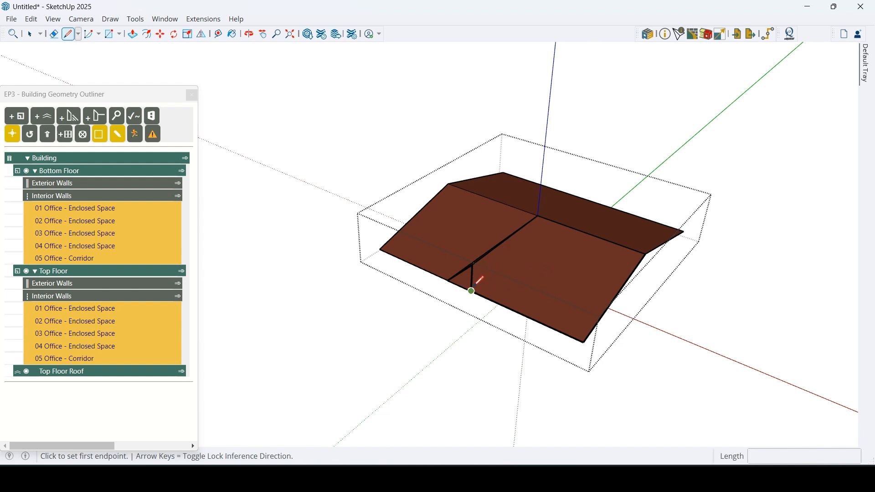
{"action": "left_click", "coordinate": [471, 290]}
{"action": "left_click", "coordinate": [538, 215]}
{"action": "key", "text": "space"}
Erase the leftover roof edge beneath the dormer to open up its front.
{"action": "key", "text": "e"}
{"action": "mouse_move", "coordinate": [497, 262]}
{"action": "middle_mouse_down"}
{"action": "mouse_move", "coordinate": [547, 265]}
{"action": "mouse_move", "coordinate": [451, 314]}
{"action": "mouse_move", "coordinate": [504, 277]}
{"action": "mouse_move", "coordinate": [491, 247]}
{"action": "mouse_move", "coordinate": [449, 242]}
{"action": "mouse_move", "coordinate": [537, 273]}
{"action": "mouse_move", "coordinate": [496, 231]}
{"action": "mouse_move", "coordinate": [437, 244]}
{"action": "mouse_move", "coordinate": [336, 197]}
{"action": "mouse_move", "coordinate": [696, 330]}
{"action": "mouse_move", "coordinate": [537, 283]}
{"action": "middle_mouse_up"}
{"action": "left_click", "coordinate": [488, 268]}
{"action": "key", "text": "space"}
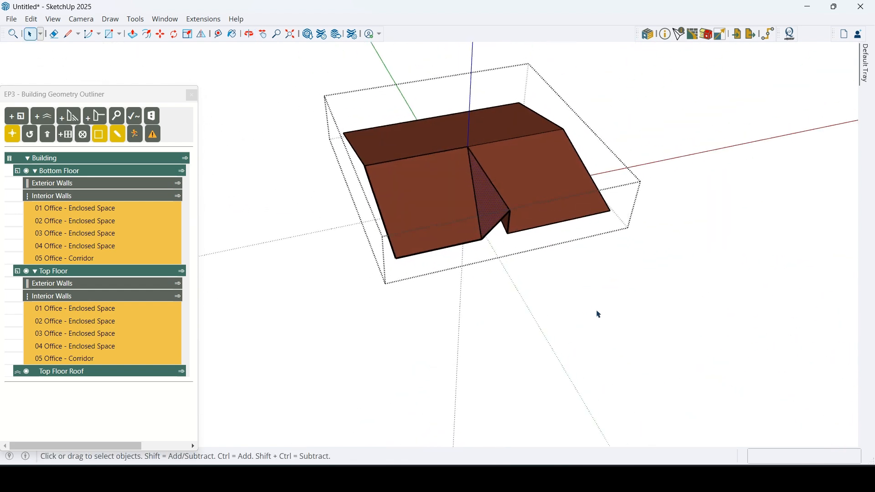
Copy the dormer along the main ridge, placing one copy on each side of the original.
{"action": "middle_click_drag", "start_coordinate": [443, 264], "coordinate": [459, 233]}
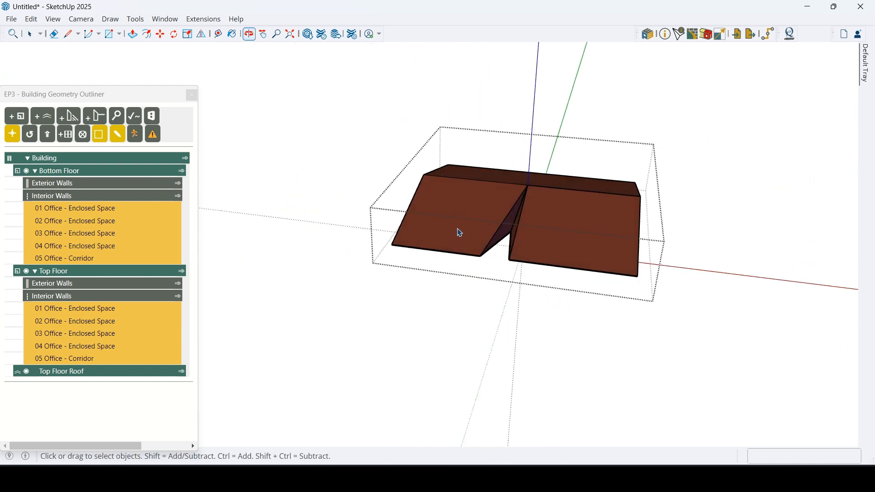
{"action": "scroll", "coordinate": [459, 233], "scroll_direction": "up", "scroll_amount": 5}
{"action": "middle_click_drag", "start_coordinate": [600, 246], "coordinate": [542, 264]}
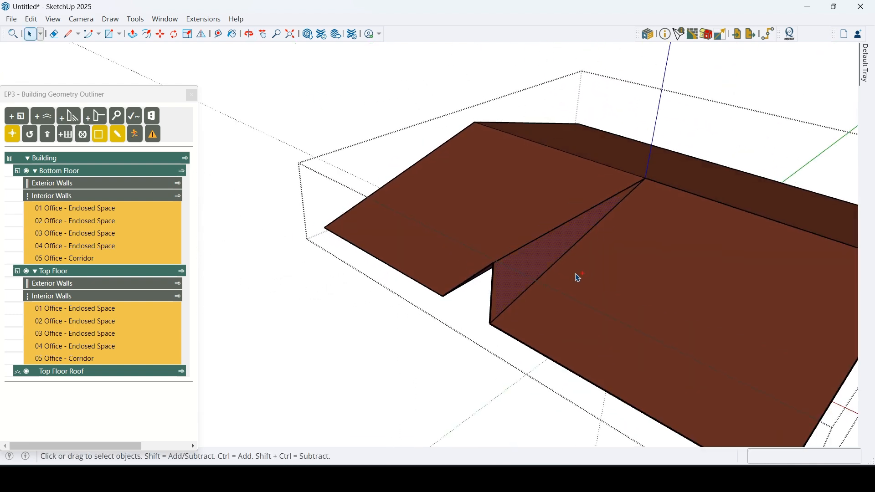
{"action": "key", "text": "m"}
{"action": "key", "text": "ctrl"}
{"action": "left_click", "coordinate": [646, 178]}
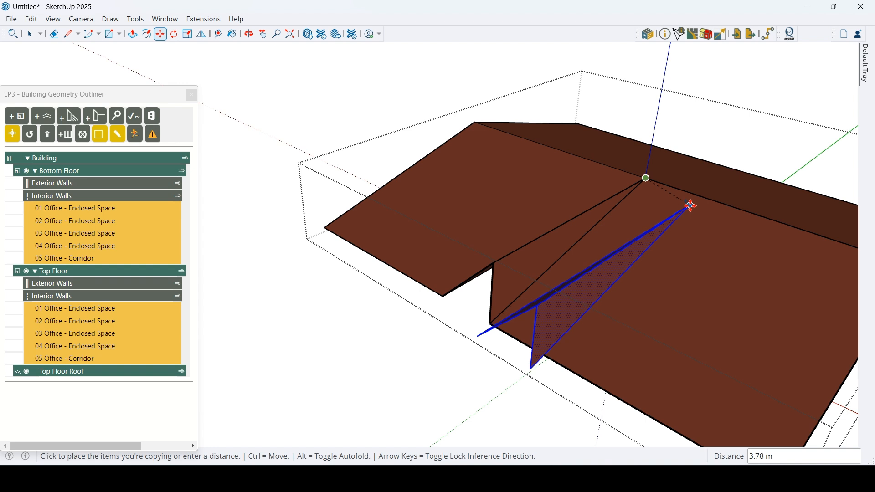
{"action": "left_click", "coordinate": [765, 217]}
{"action": "left_click", "coordinate": [766, 216]}
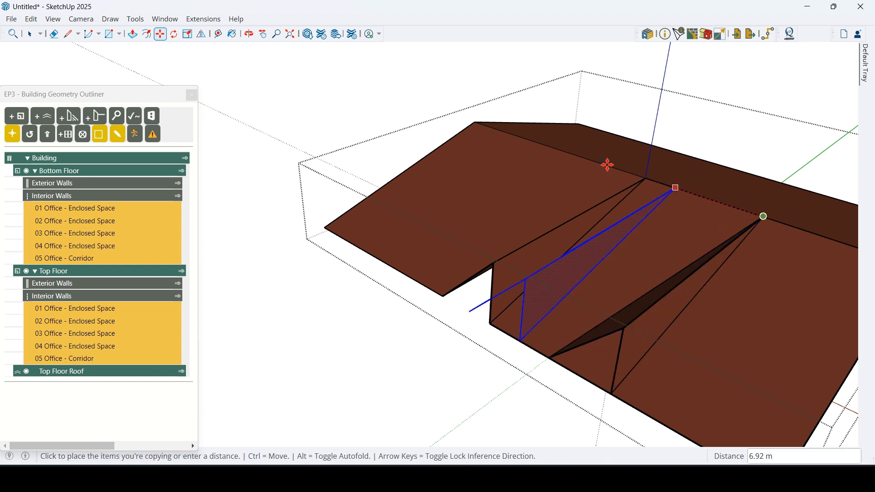
{"action": "left_click", "coordinate": [555, 150]}
{"action": "key", "text": "space"}
Erase the leftover eave edges beneath the dormer copies and return to the whole building.
{"action": "key", "text": "e"}
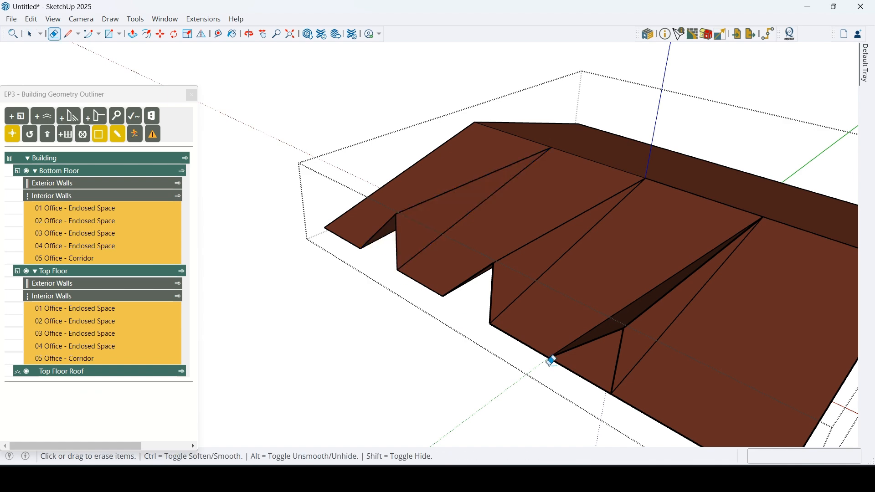
{"action": "scroll", "coordinate": [586, 372], "scroll_direction": "down", "scroll_amount": 6}
{"action": "key", "text": "space"}
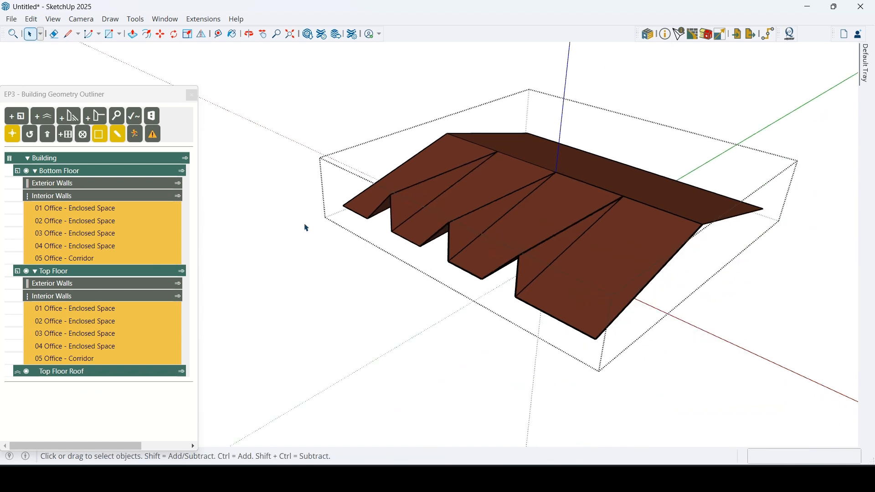
{"action": "mouse_move", "coordinate": [305, 226]}
{"action": "middle_mouse_down"}
{"action": "mouse_move", "coordinate": [788, 176]}
{"action": "mouse_move", "coordinate": [738, 256]}
{"action": "mouse_move", "coordinate": [754, 273]}
{"action": "middle_mouse_up"}
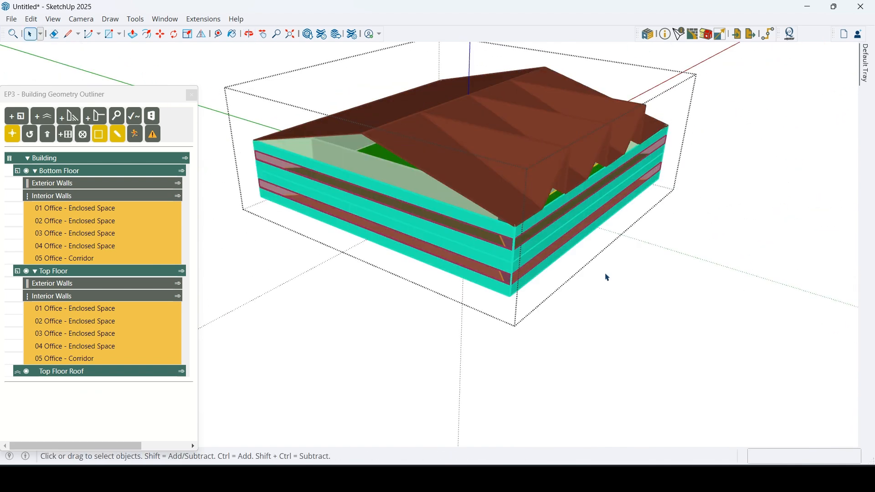
Open the Top Floor's editable inputs in the Selected Object window and move the window clear of the building.
{"action": "middle_click_drag", "start_coordinate": [607, 277], "coordinate": [519, 260]}
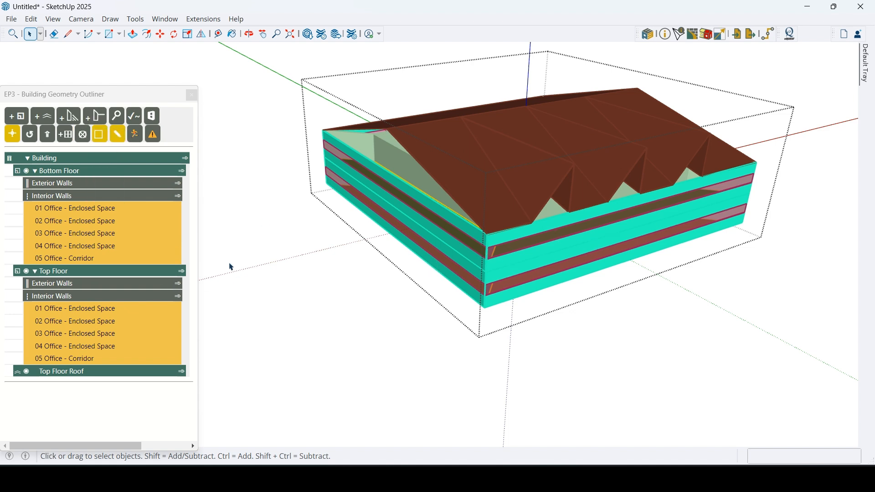
{"action": "left_click", "coordinate": [119, 270]}
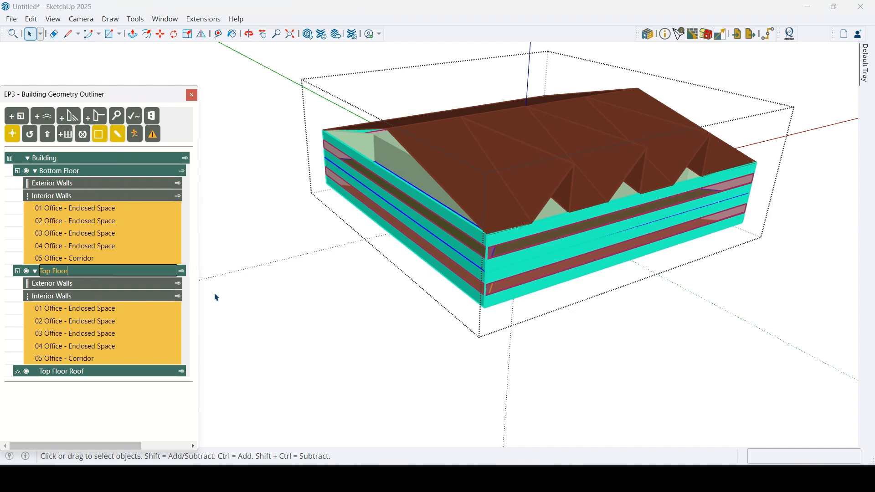
{"action": "left_click", "coordinate": [664, 34]}
{"action": "left_click_drag", "start_coordinate": [246, 318], "coordinate": [406, 150]}
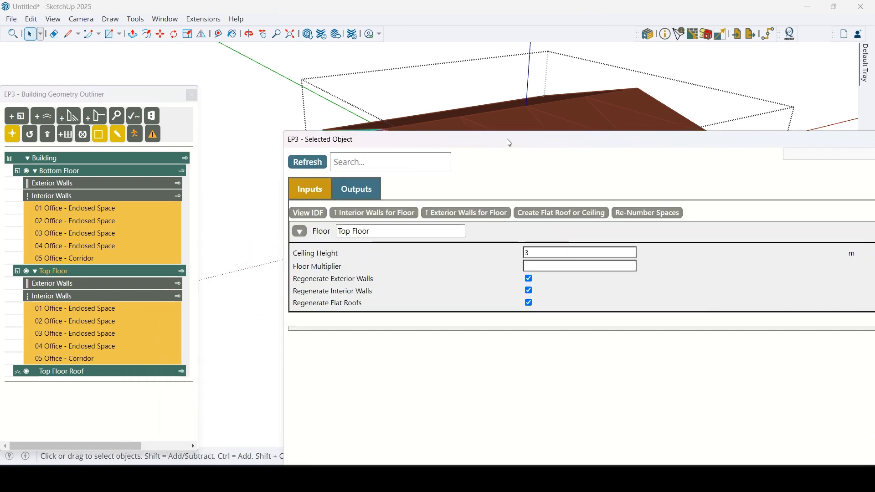
{"action": "left_click_drag", "start_coordinate": [509, 143], "coordinate": [446, 252]}
Check heights on the building's exterior wall edges with the Tape Measure tool.
{"action": "key", "text": "t"}
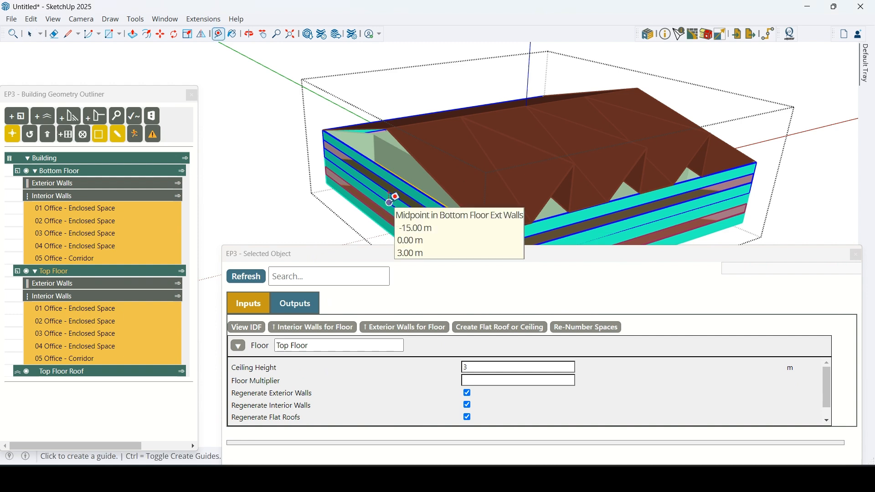
{"action": "left_click", "coordinate": [389, 202]}
{"action": "key", "text": "space"}
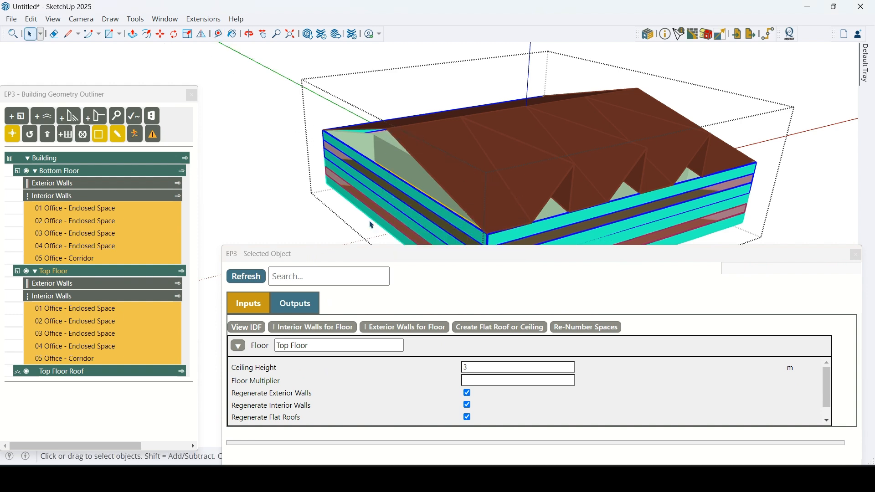
Set the Top Floor's ceiling height to 7 m and reload its inputs.
{"action": "double_click", "coordinate": [465, 367]}
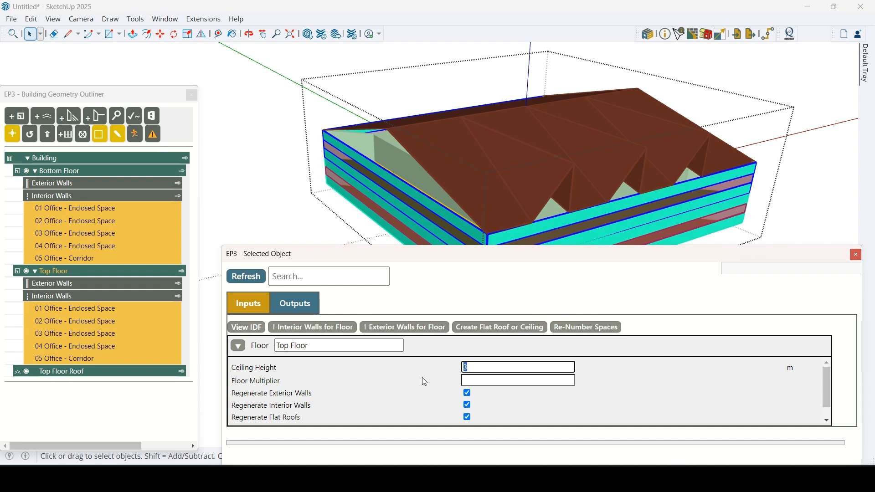
{"action": "type", "text": "5"}
{"action": "key", "text": "Return"}
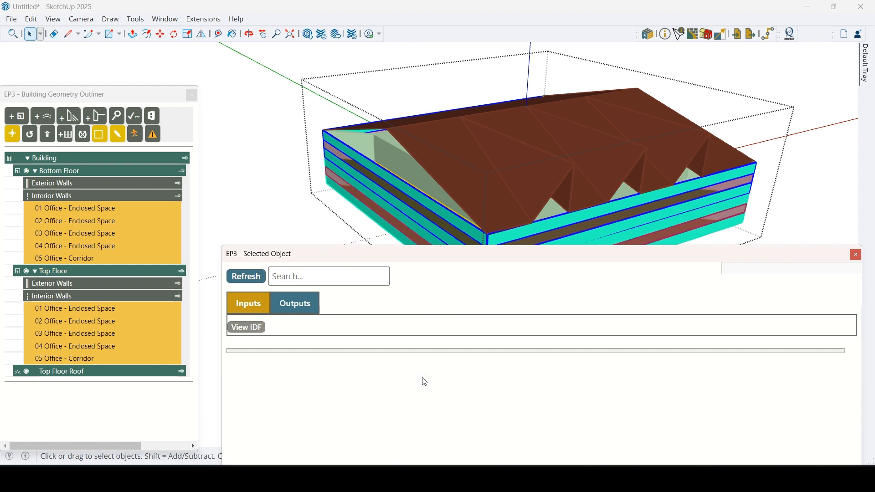
{"action": "left_click", "coordinate": [109, 270]}
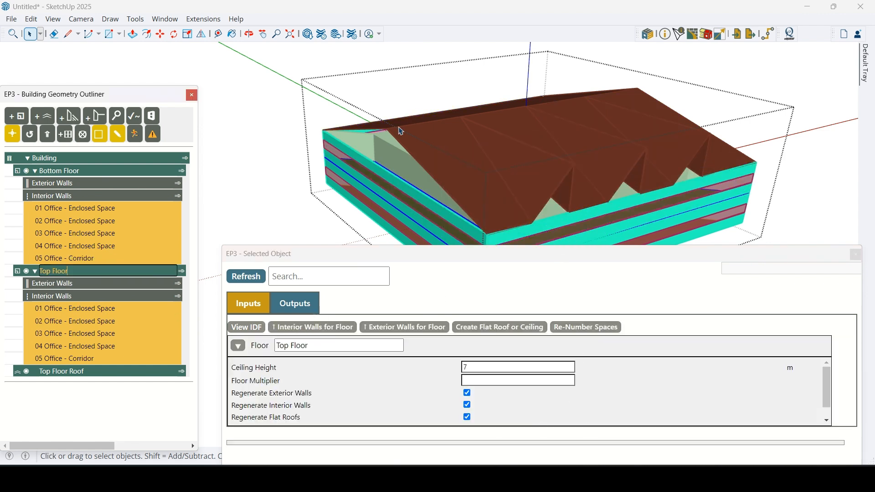
Regenerate the Top Floor's interior walls so they project up to the pitched roof, and check them around the building.
{"action": "middle_click_drag", "start_coordinate": [491, 171], "coordinate": [317, 106]}
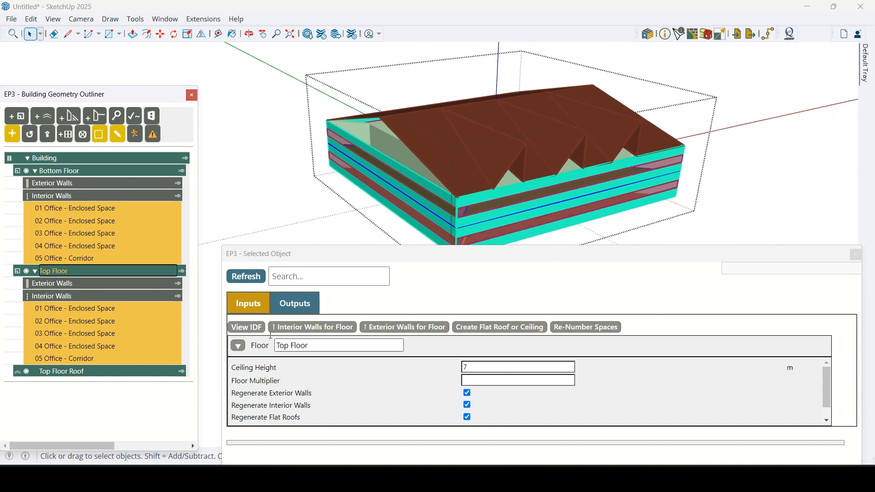
{"action": "left_click", "coordinate": [332, 334]}
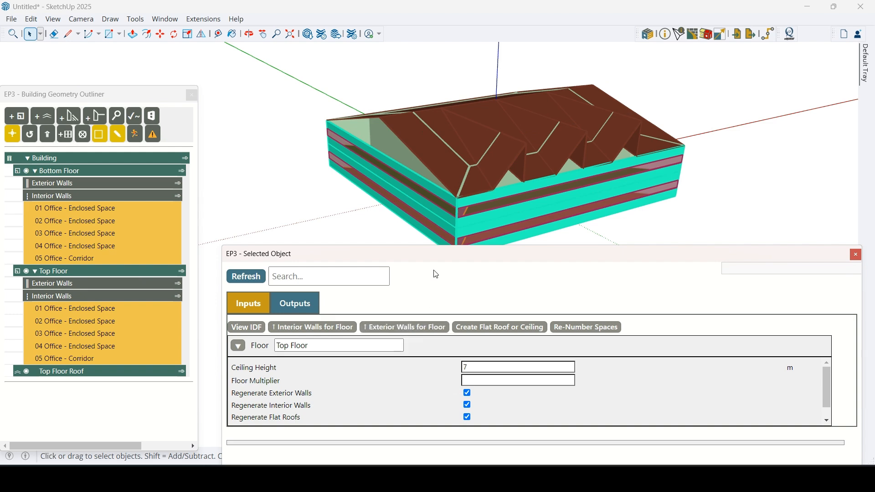
{"action": "middle_click_drag", "start_coordinate": [424, 199], "coordinate": [467, 228]}
{"action": "middle_click_drag", "start_coordinate": [629, 148], "coordinate": [504, 168]}
{"action": "middle_click_drag", "start_coordinate": [679, 141], "coordinate": [544, 204]}
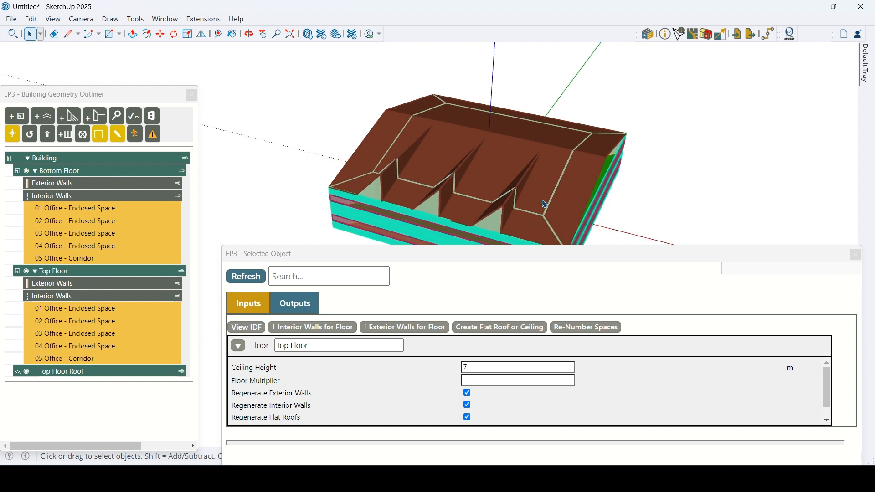
Regenerate the Top Floor's exterior walls to fill the gable ends and dormer fronts, and review them from several sides.
{"action": "left_click", "coordinate": [426, 327]}
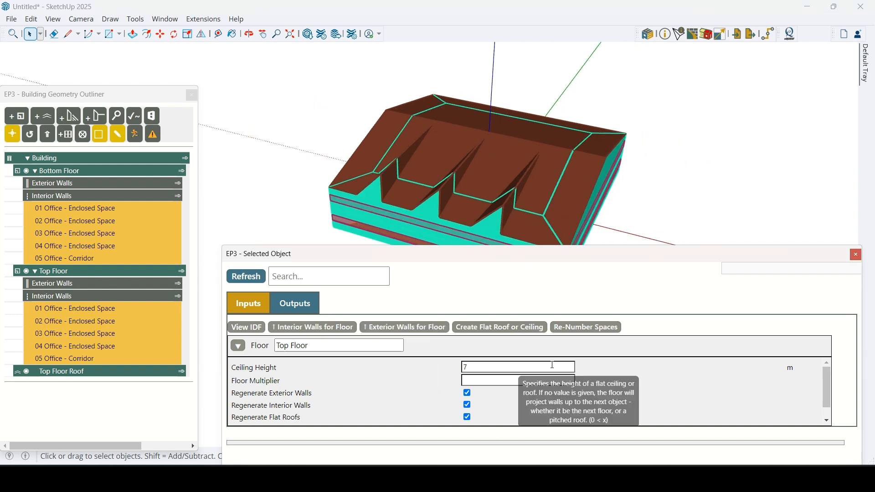
{"action": "middle_click_drag", "start_coordinate": [446, 150], "coordinate": [537, 203]}
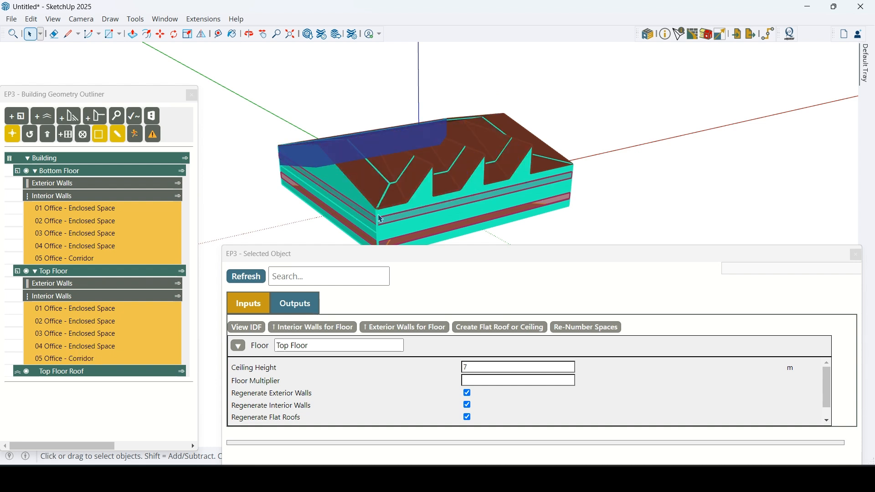
{"action": "middle_click_drag", "start_coordinate": [515, 153], "coordinate": [714, 210]}
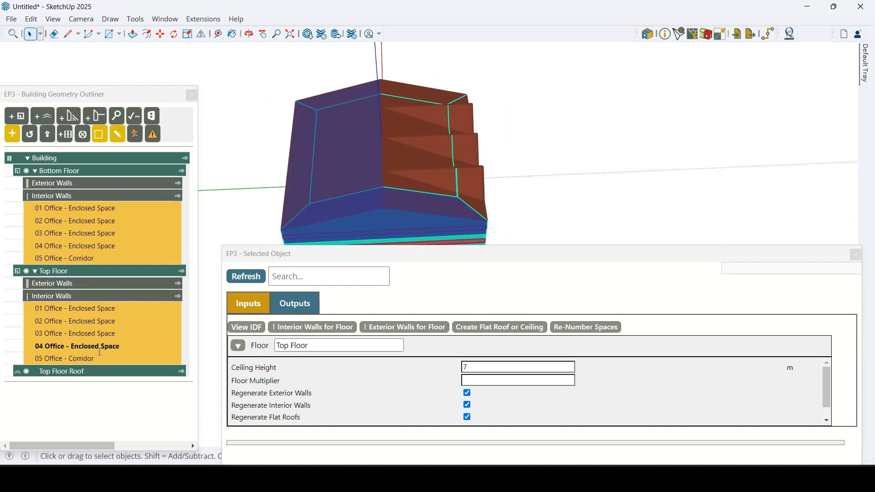
{"action": "middle_click_drag", "start_coordinate": [515, 174], "coordinate": [206, 89]}
{"action": "scroll", "coordinate": [214, 67], "scroll_direction": "down", "scroll_amount": 2}
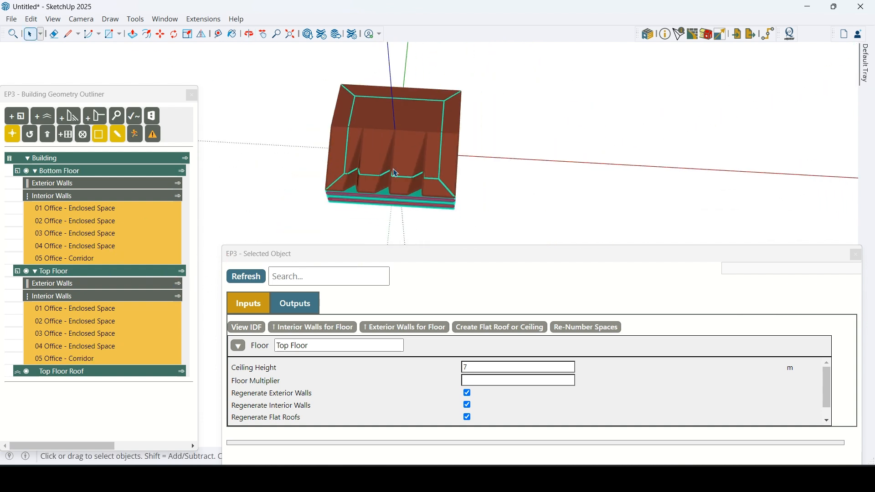
{"action": "middle_click_drag", "start_coordinate": [395, 172], "coordinate": [115, 160]}
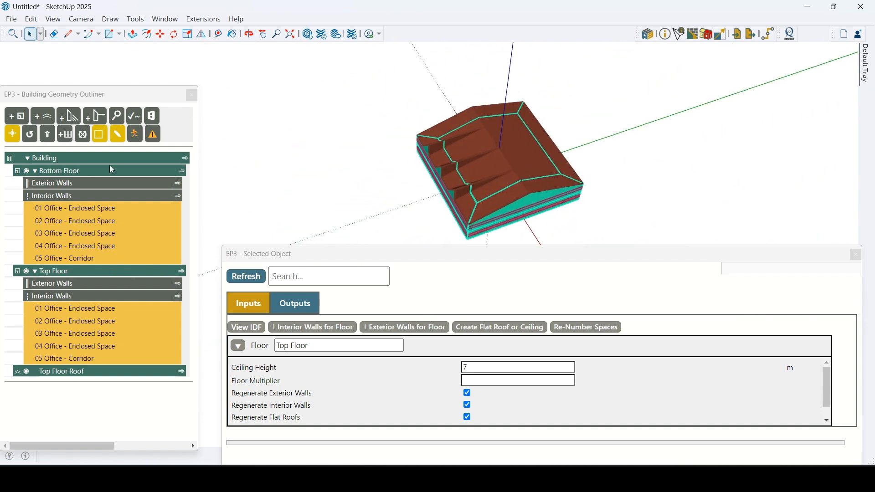
Inspect the Top Floor corridor space and the individual faces inside the Top Floor Roof.
{"action": "left_click", "coordinate": [133, 359]}
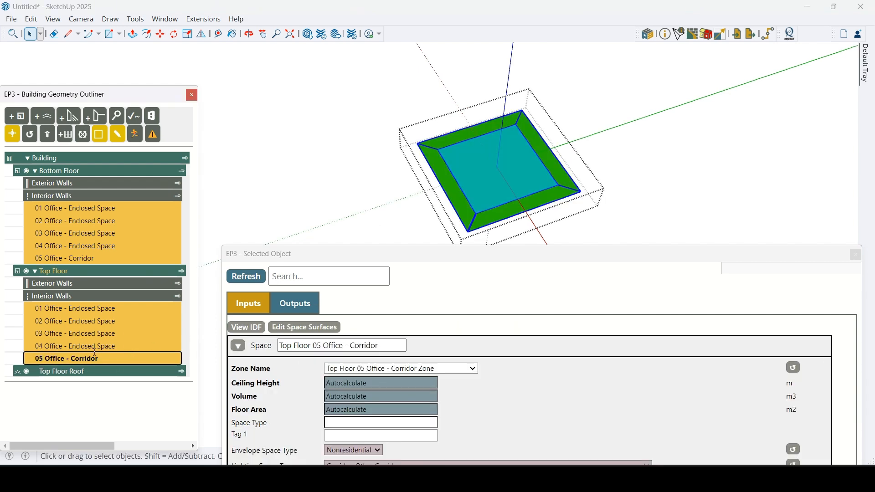
{"action": "left_click", "coordinate": [696, 118]}
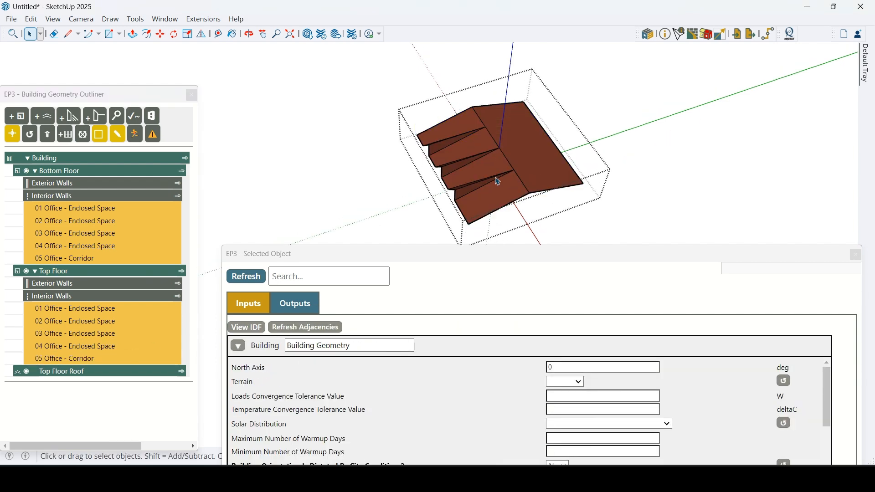
{"action": "scroll", "coordinate": [482, 155], "scroll_direction": "up", "scroll_amount": 5}
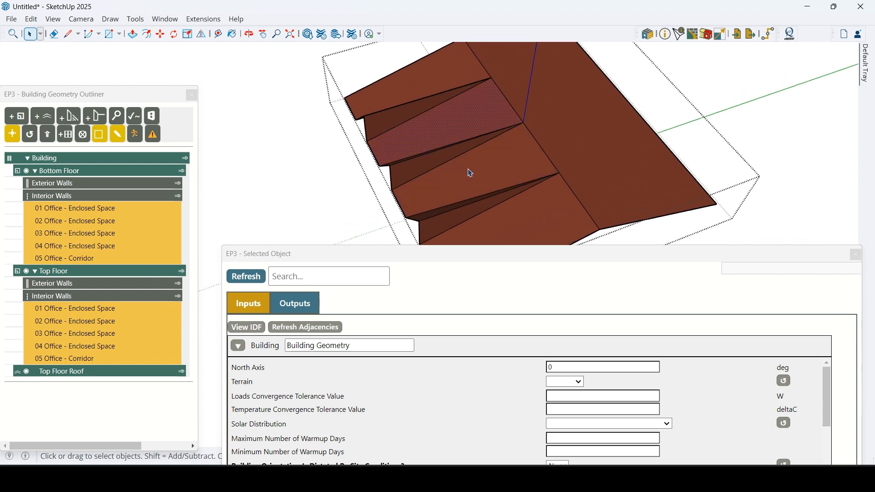
{"action": "middle_click_drag", "start_coordinate": [470, 172], "coordinate": [586, 167]}
{"action": "scroll", "coordinate": [382, 110], "scroll_direction": "down", "scroll_amount": 3}
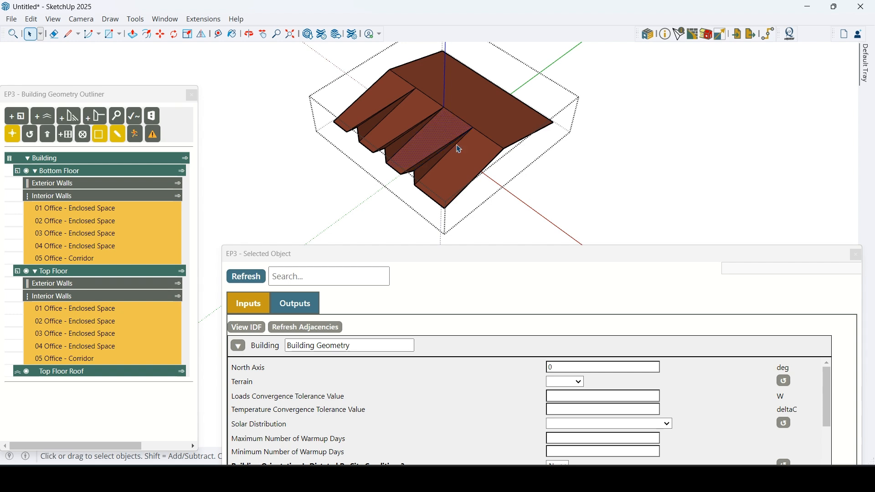
Leave the roof group and intersect the Top Floor Roof with the building using the EP3 intersect command.
{"action": "left_click", "coordinate": [470, 143]}
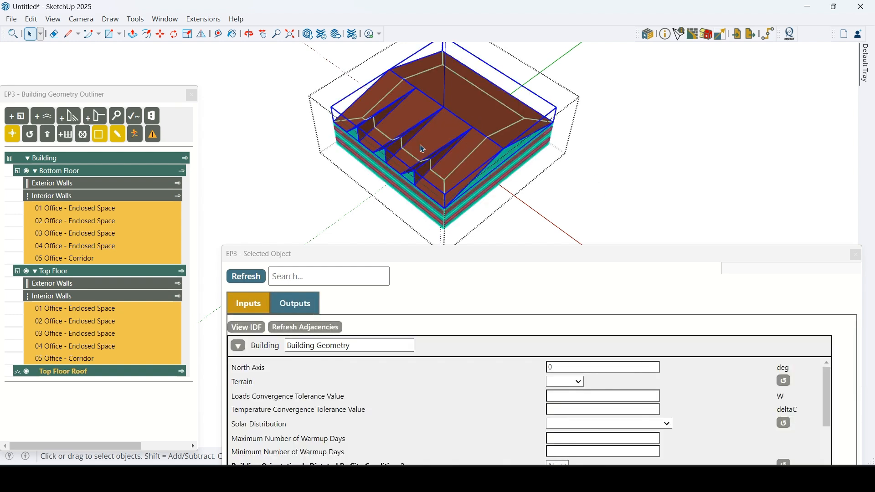
{"action": "middle_click_drag", "start_coordinate": [423, 149], "coordinate": [337, 147]}
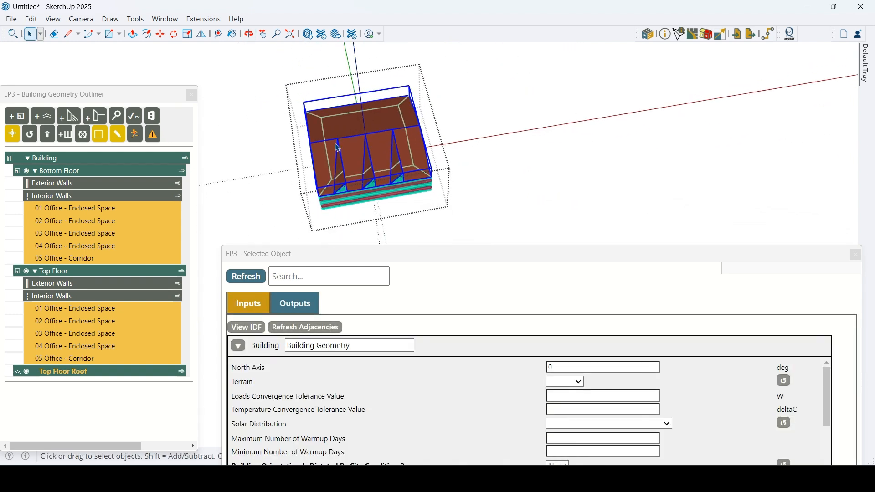
{"action": "right_click", "coordinate": [381, 147]}
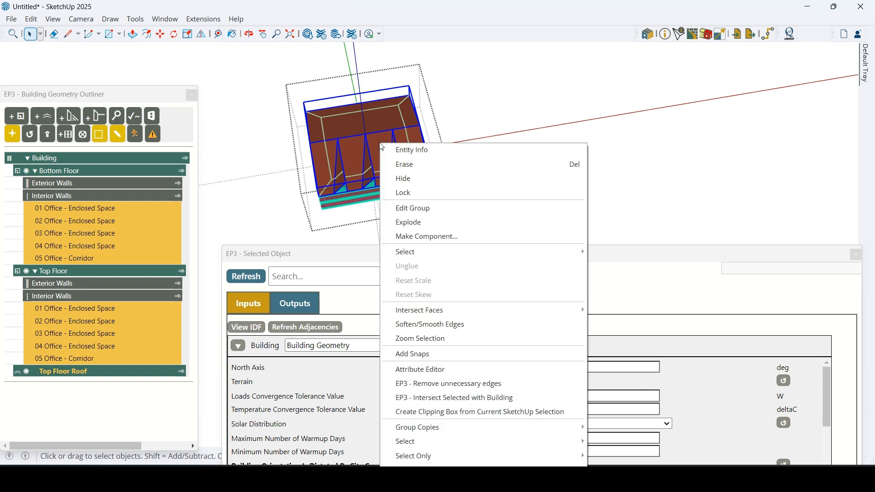
{"action": "left_click", "coordinate": [475, 399]}
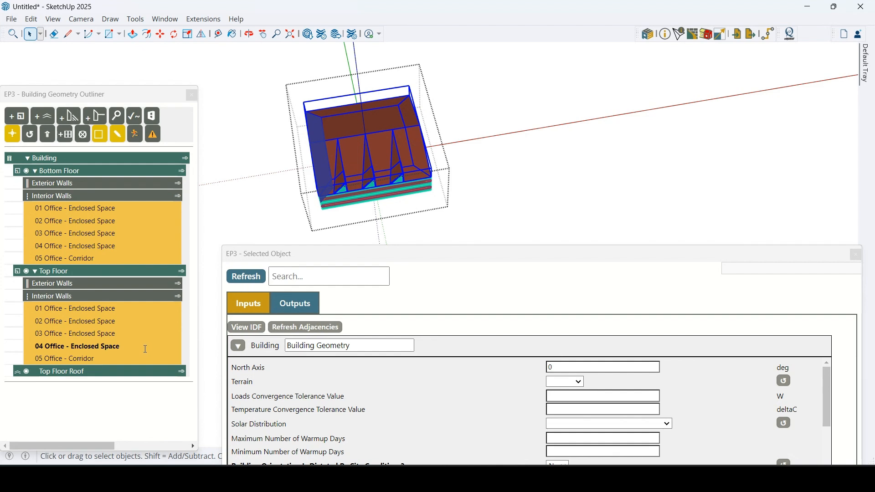
Examine how the intersected roof faces divide among the Top Floor spaces, and review the Top Floor Roof's available commands.
{"action": "middle_click_drag", "start_coordinate": [446, 156], "coordinate": [415, 275]}
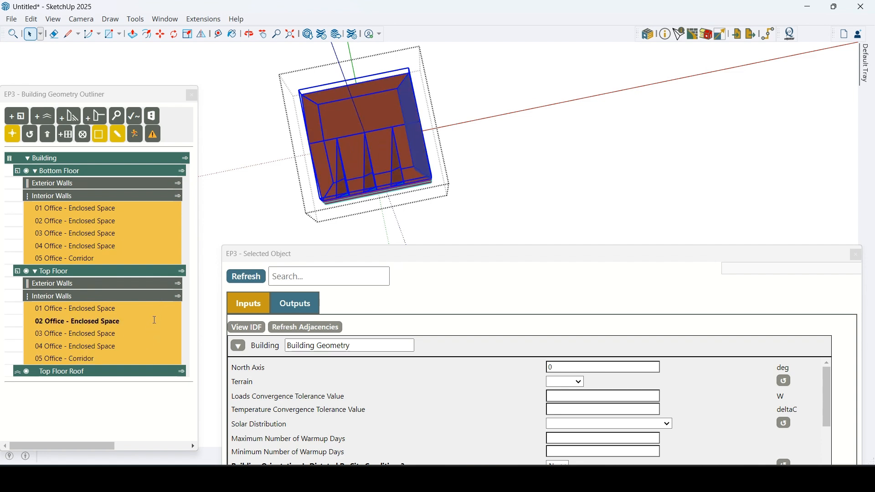
{"action": "middle_click_drag", "start_coordinate": [384, 162], "coordinate": [452, 101]}
{"action": "scroll", "coordinate": [265, 189], "scroll_direction": "up", "scroll_amount": 5}
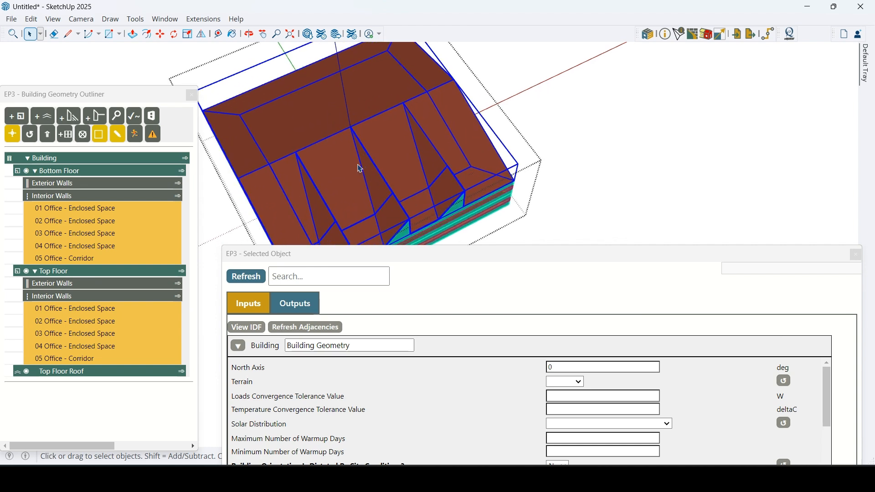
{"action": "right_click", "coordinate": [333, 153]}
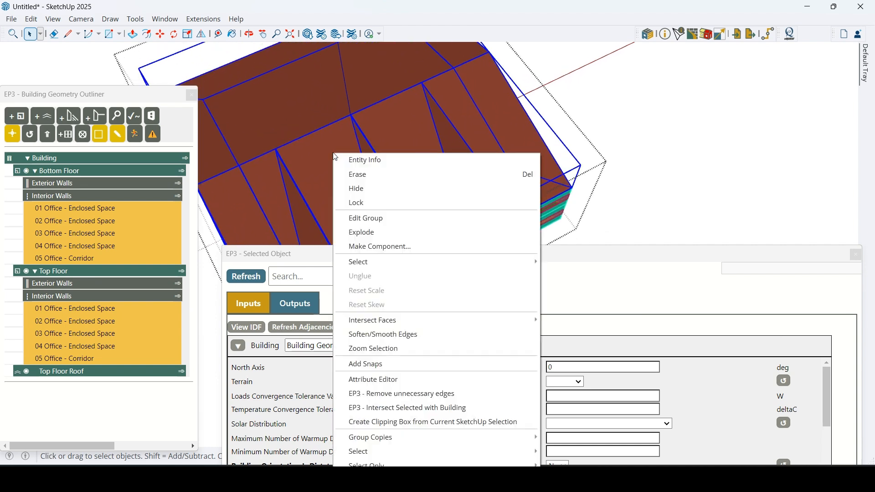
{"action": "left_click", "coordinate": [86, 275]}
{"action": "left_click", "coordinate": [111, 374]}
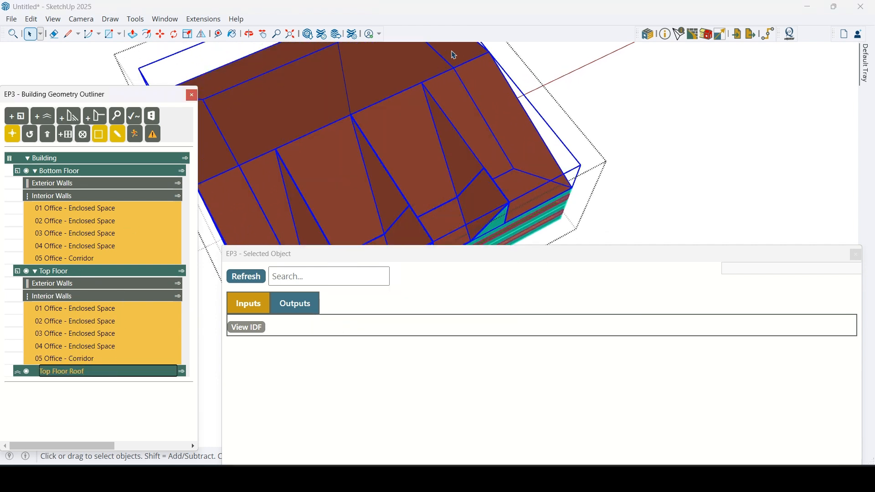
{"action": "scroll", "coordinate": [454, 56], "scroll_direction": "down", "scroll_amount": 2}
{"action": "right_click", "coordinate": [365, 132]}
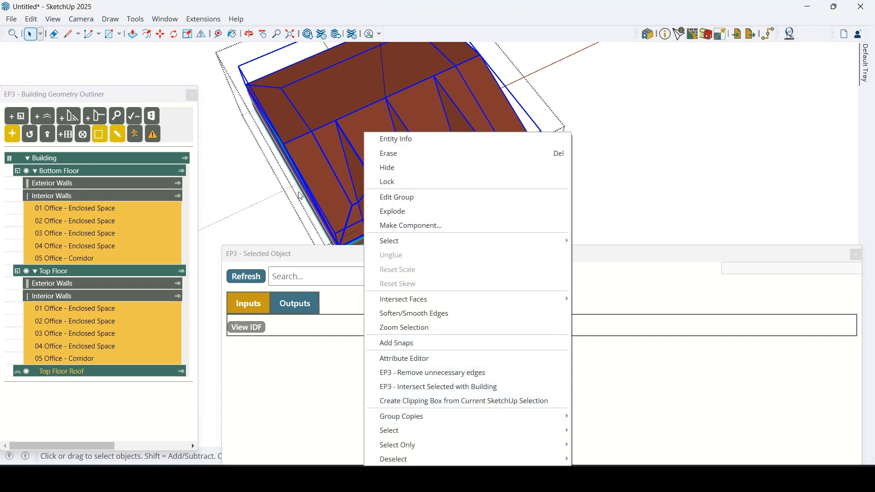
{"action": "left_click", "coordinate": [320, 146]}
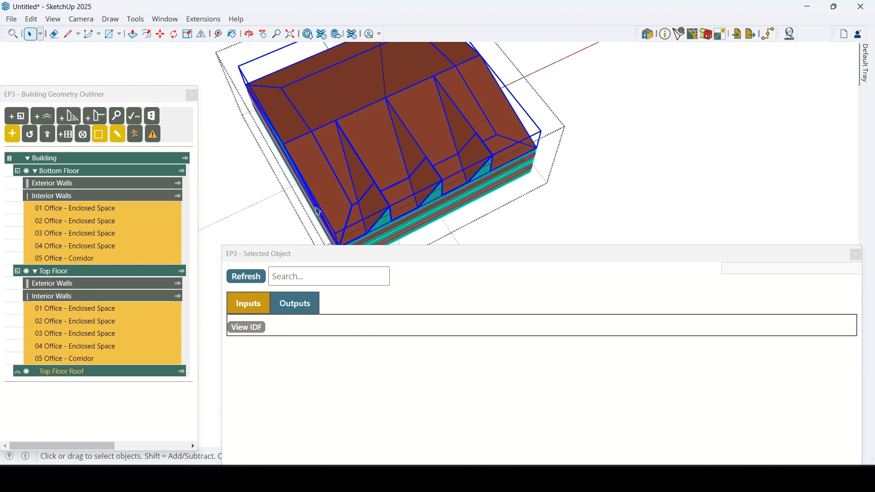
Clear the roof selection and examine the gable ends, dormers and roof intersection lines from all around the building.
{"action": "scroll", "coordinate": [382, 139], "scroll_direction": "down", "scroll_amount": 1}
{"action": "middle_click_drag", "start_coordinate": [344, 203], "coordinate": [578, 40]}
{"action": "scroll", "coordinate": [636, 91], "scroll_direction": "down", "scroll_amount": 2}
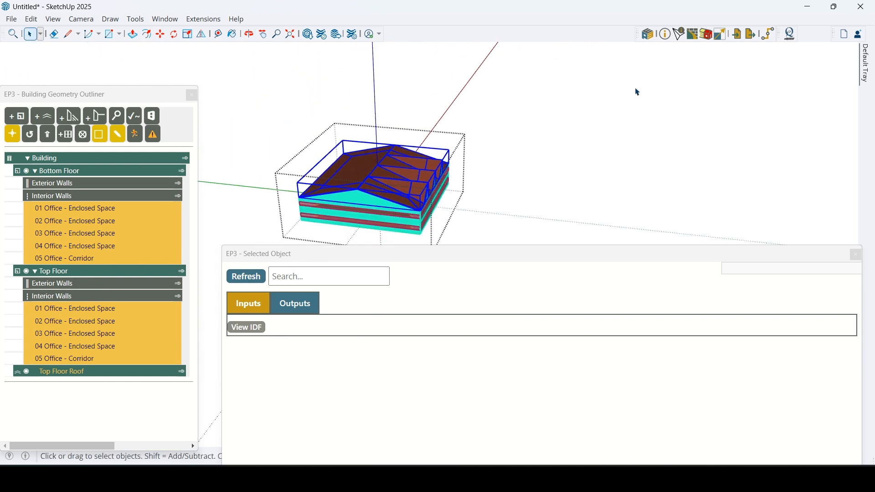
{"action": "scroll", "coordinate": [401, 175], "scroll_direction": "up", "scroll_amount": 2}
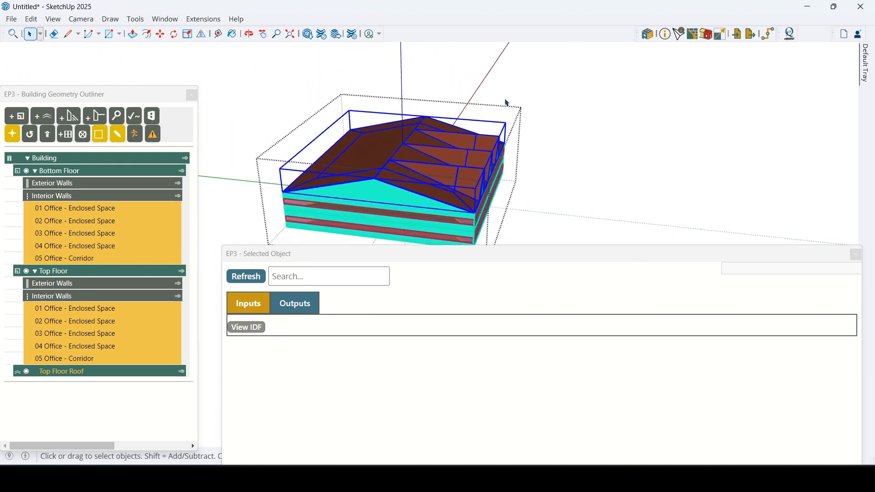
{"action": "middle_click_drag", "start_coordinate": [473, 162], "coordinate": [491, 201]}
{"action": "middle_click_drag", "start_coordinate": [615, 217], "coordinate": [662, 181]}
{"action": "left_click", "coordinate": [661, 181]}
{"action": "middle_click_drag", "start_coordinate": [545, 170], "coordinate": [532, 231]}
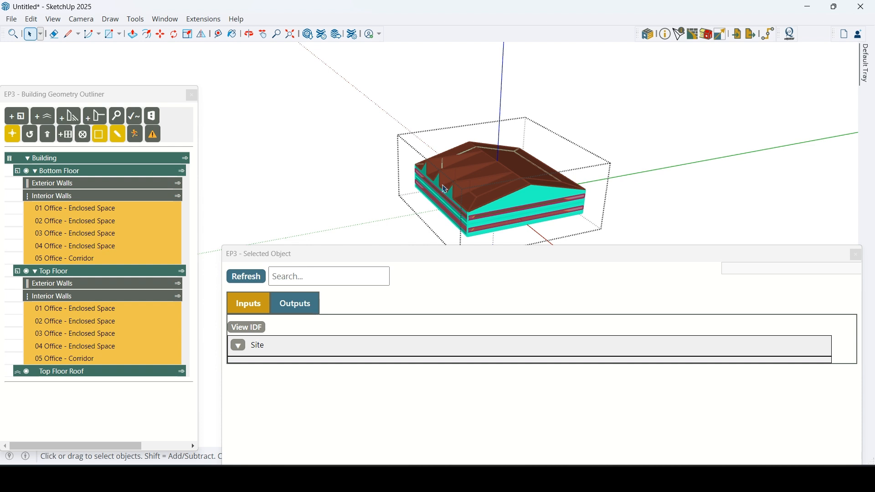
{"action": "scroll", "coordinate": [503, 179], "scroll_direction": "up", "scroll_amount": 3}
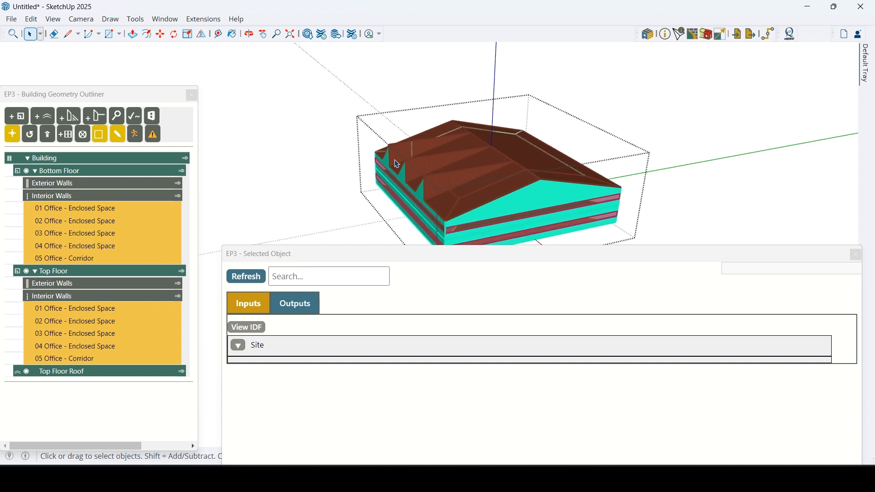
{"action": "middle_click_drag", "start_coordinate": [466, 153], "coordinate": [652, 130]}
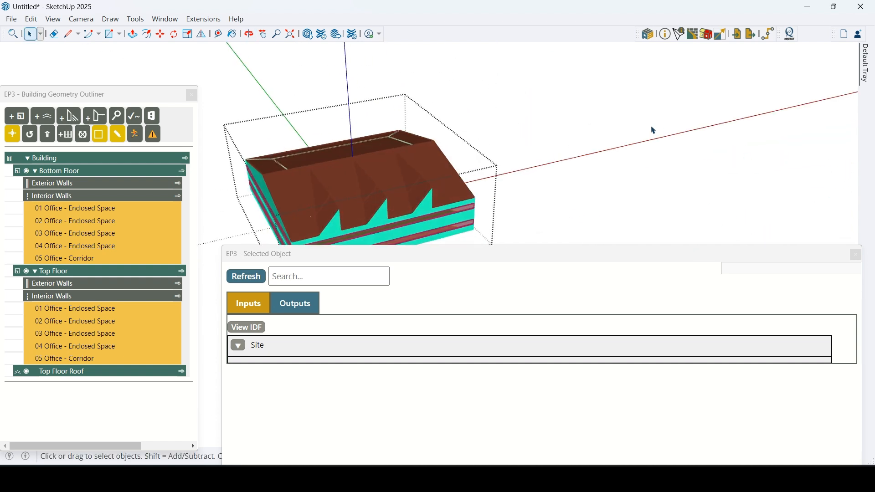
Close the EP3 Selected Object window so the whole building is unobstructed.
{"action": "scroll", "coordinate": [652, 131], "scroll_direction": "down", "scroll_amount": 2}
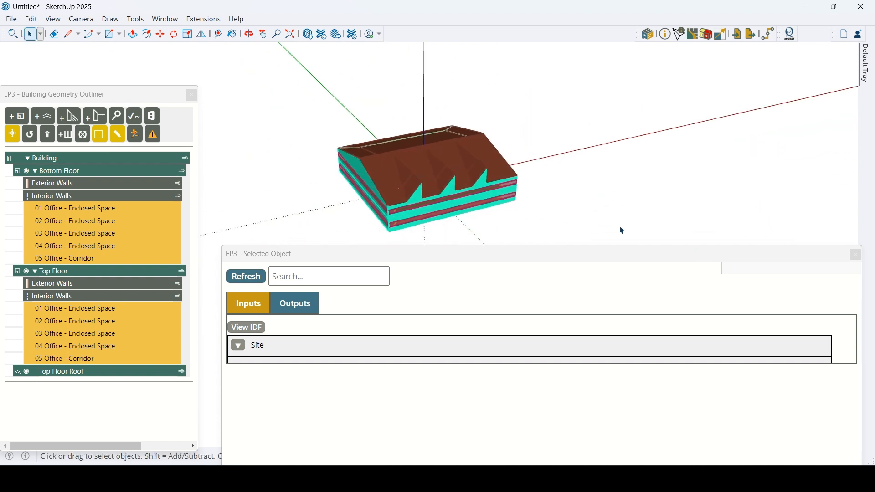
{"action": "left_click_drag", "start_coordinate": [599, 254], "coordinate": [545, 255]}
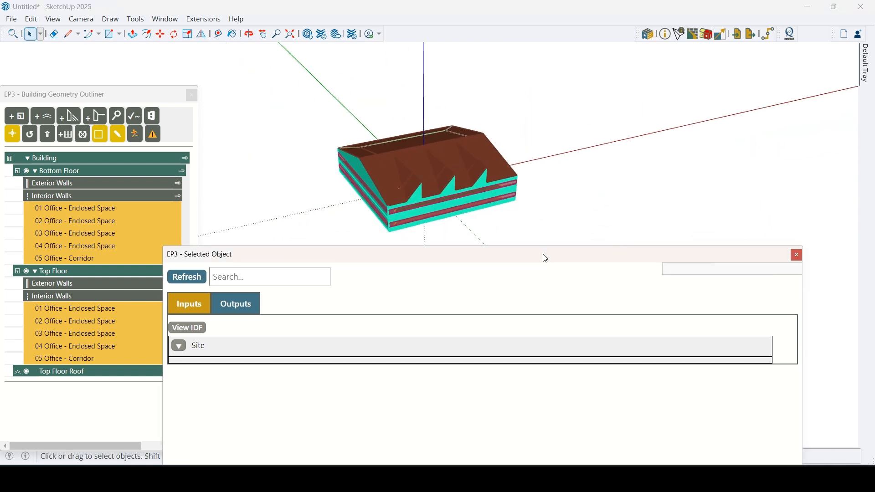
{"action": "left_click", "coordinate": [797, 256]}
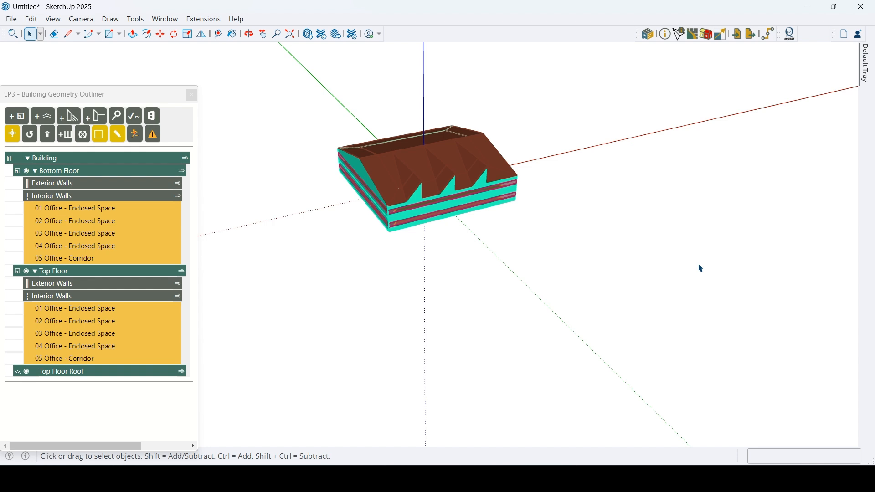
Review the space templates and zone templates in the EP3 schedules and internal loads, and close the dialog.
{"action": "left_click", "coordinate": [666, 34]}
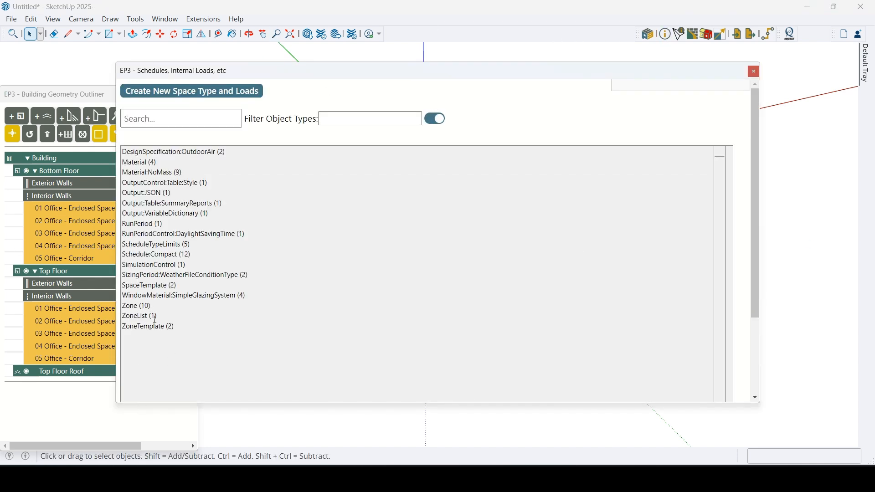
{"action": "left_click", "coordinate": [148, 285]}
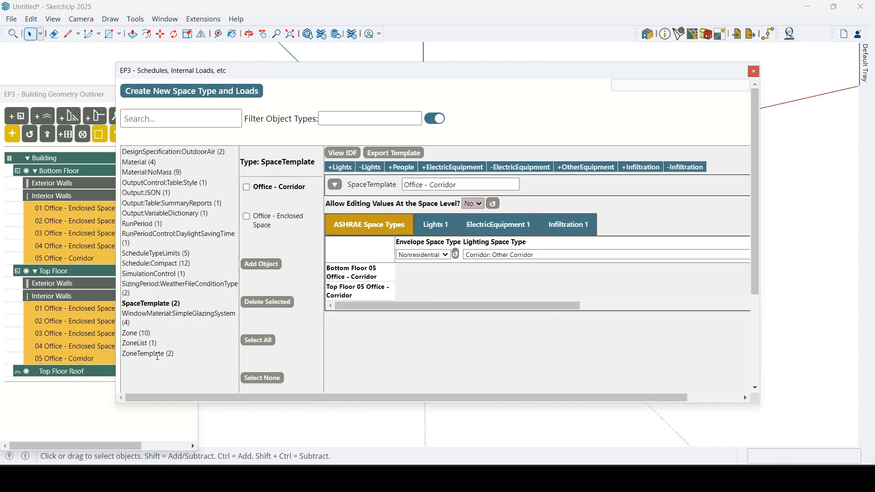
{"action": "left_click", "coordinate": [148, 354]}
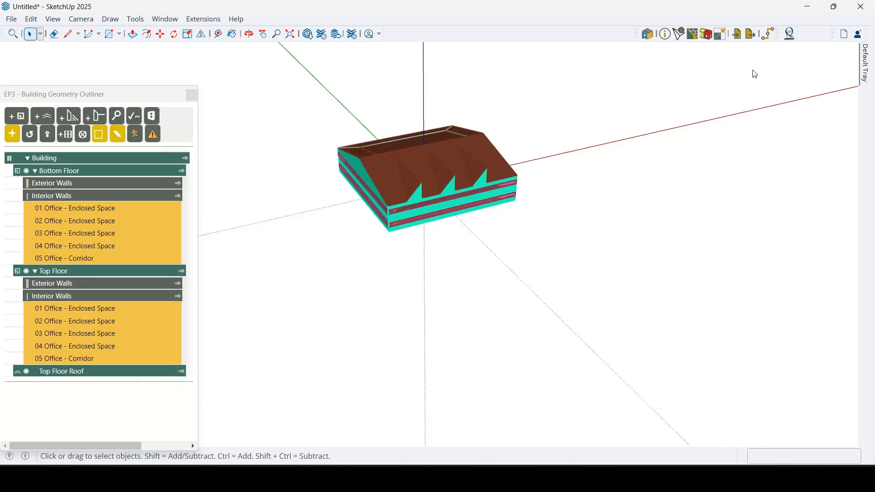
{"action": "left_click", "coordinate": [754, 71]}
Examine the EP3 constructions list and the layers of the CZ5 NonResidential Below-Grade Wall Construction.
{"action": "left_click", "coordinate": [692, 37]}
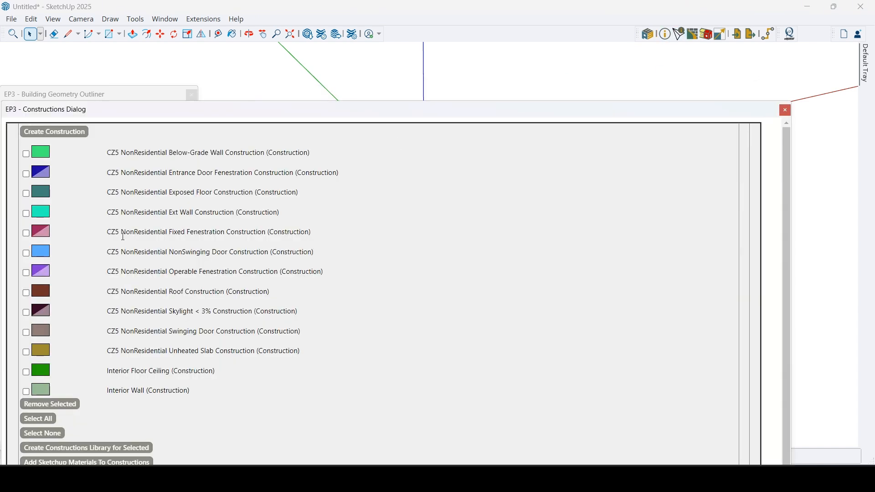
{"action": "left_click", "coordinate": [157, 152]}
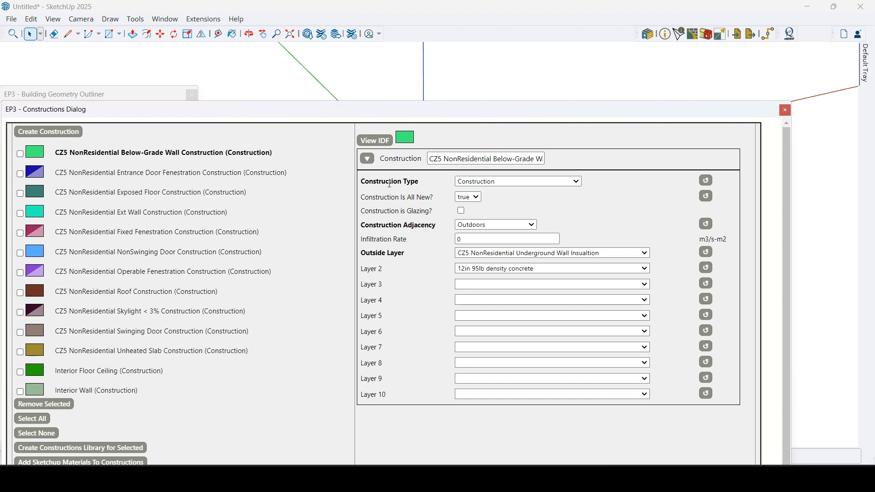
{"action": "left_click", "coordinate": [785, 111]}
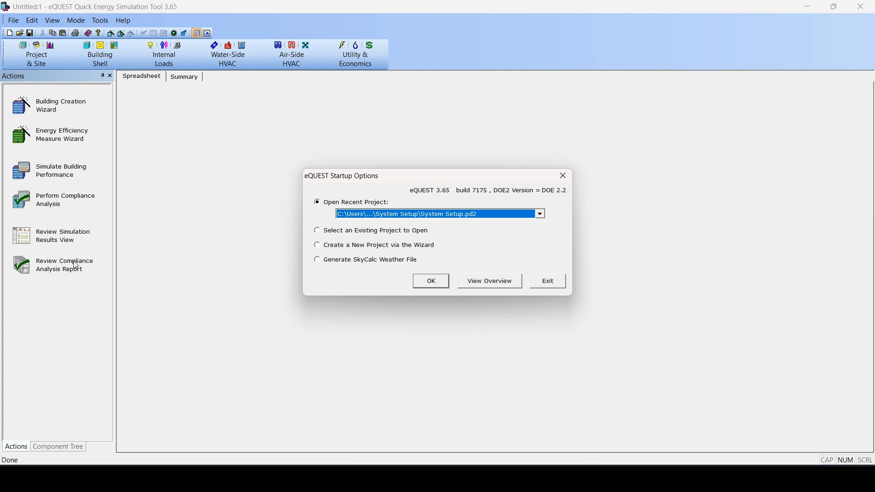
Switch to eQUEST, open the recent System Setup project and view its building shell in 3-D.
{"action": "left_click", "coordinate": [430, 283]}
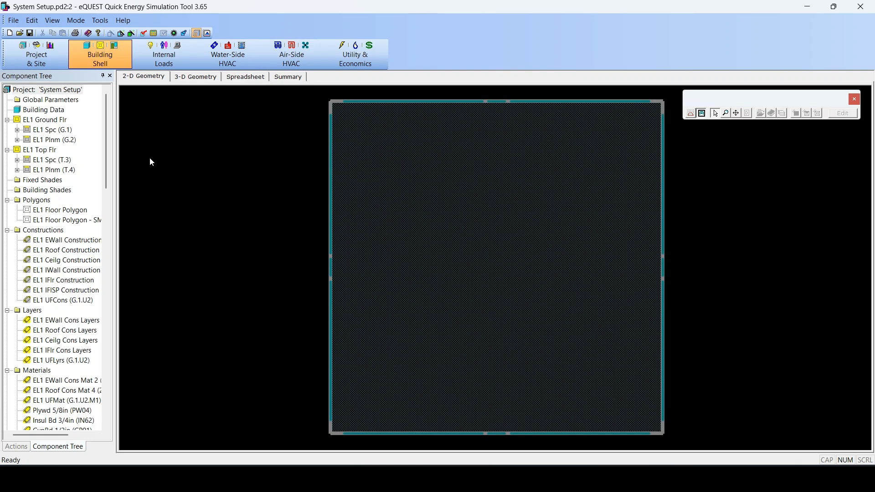
{"action": "left_click", "coordinate": [196, 76]}
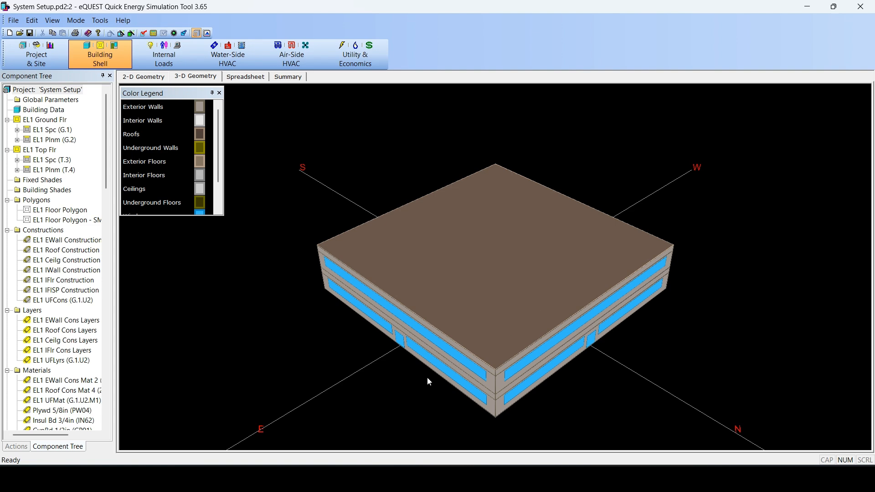
{"action": "left_click_drag", "start_coordinate": [390, 368], "coordinate": [577, 387]}
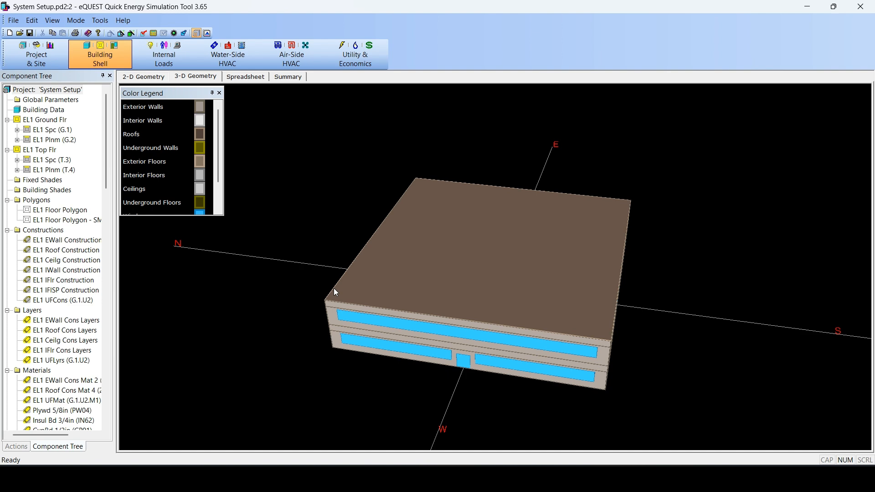
Review the project's water-side plant equipment and compare the air-side systems of PTAC Template and VAV Template.
{"action": "left_click", "coordinate": [227, 55]}
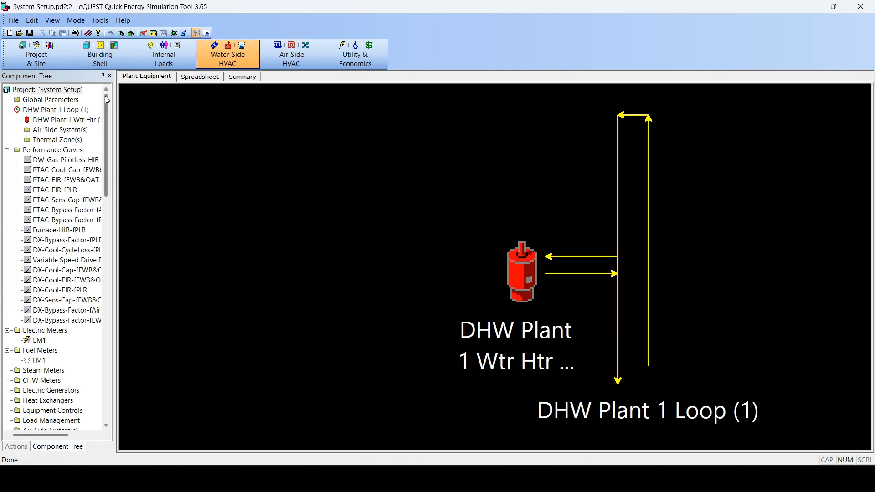
{"action": "left_click", "coordinate": [294, 55]}
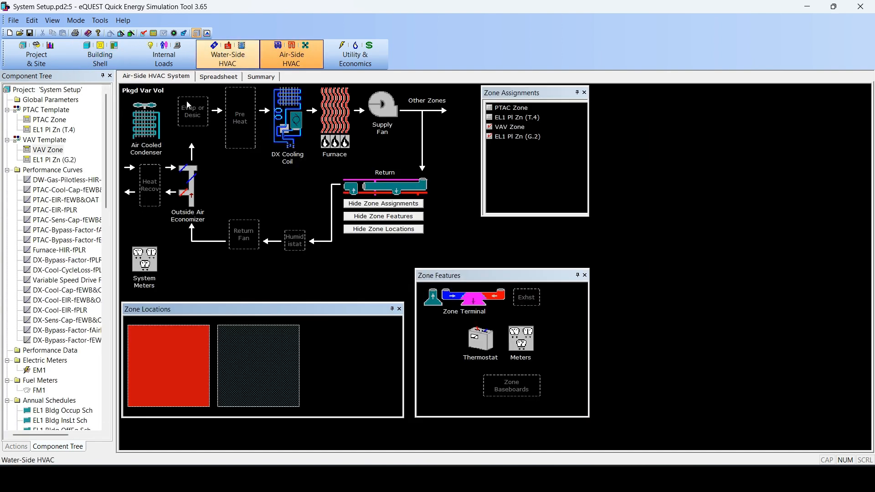
{"action": "left_click", "coordinate": [45, 110]}
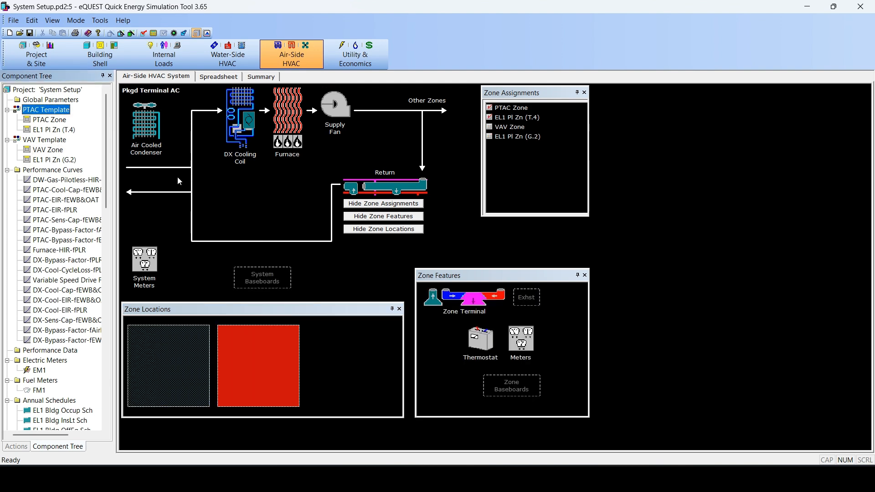
{"action": "left_click", "coordinate": [48, 141]}
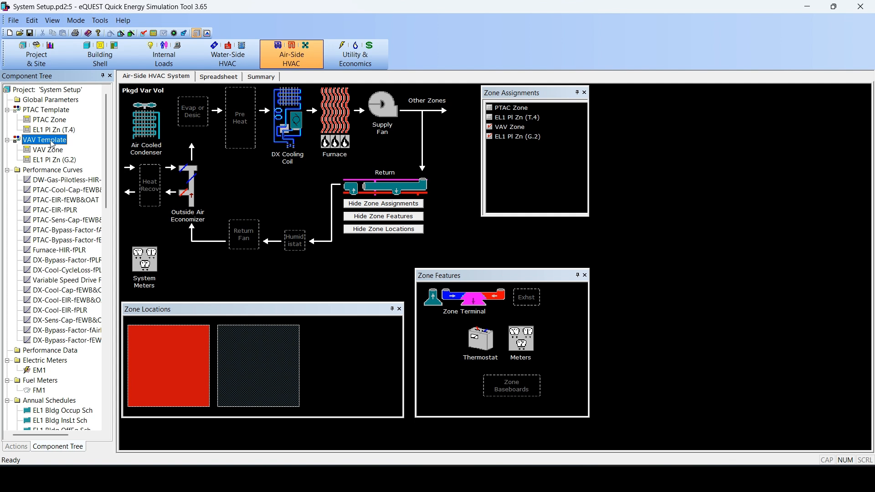
{"action": "left_click", "coordinate": [45, 110]}
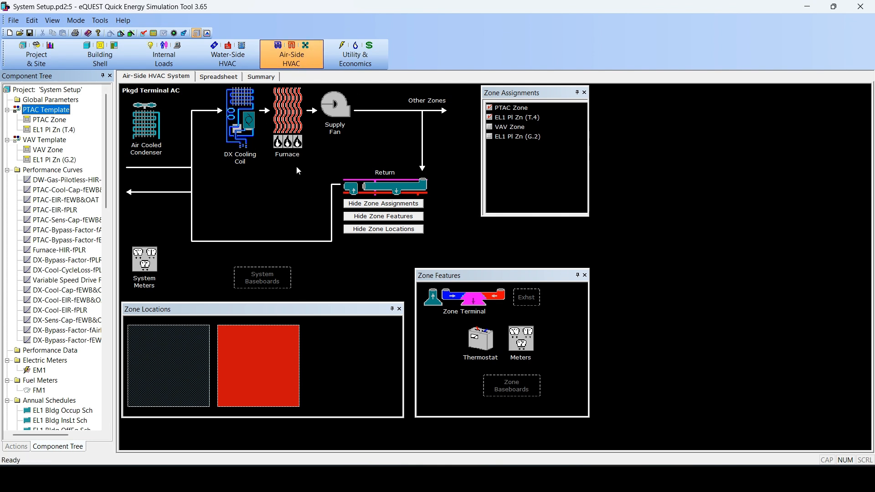
{"action": "left_click", "coordinate": [48, 139]}
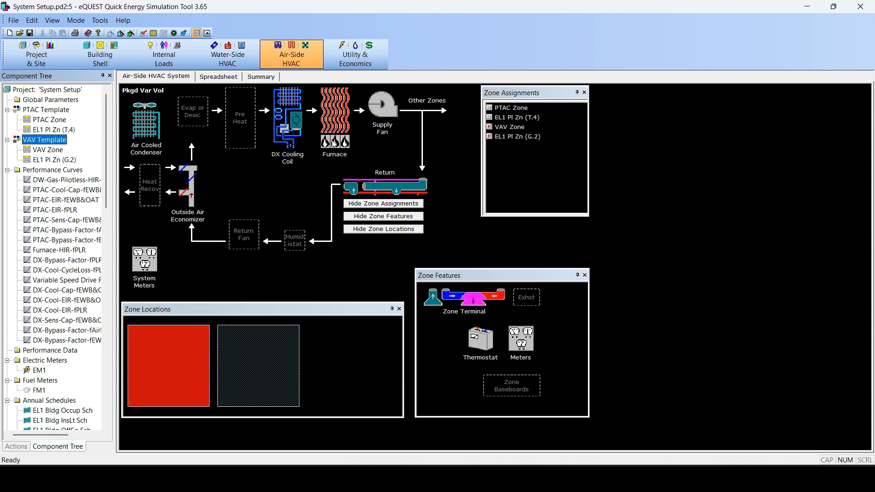
Inspect PTAC Zone and VAV Zone under their system templates in the air-side HVAC component tree.
{"action": "left_click", "coordinate": [33, 110]}
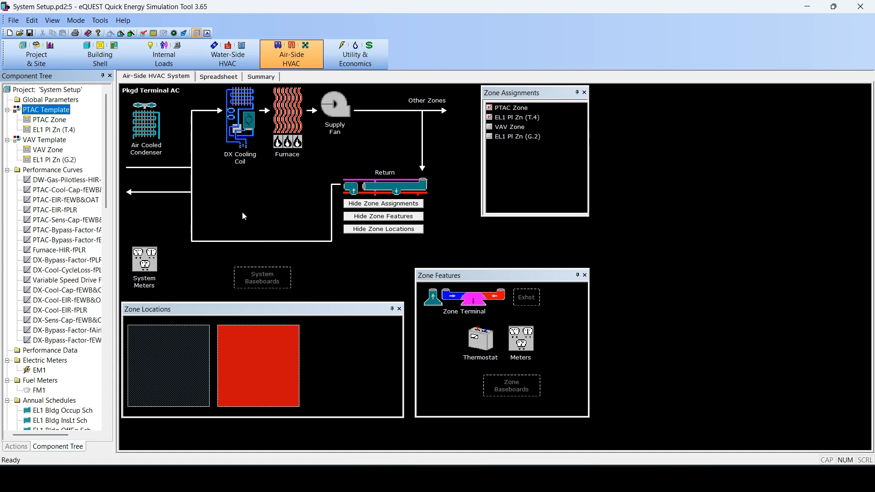
{"action": "left_click", "coordinate": [44, 120]}
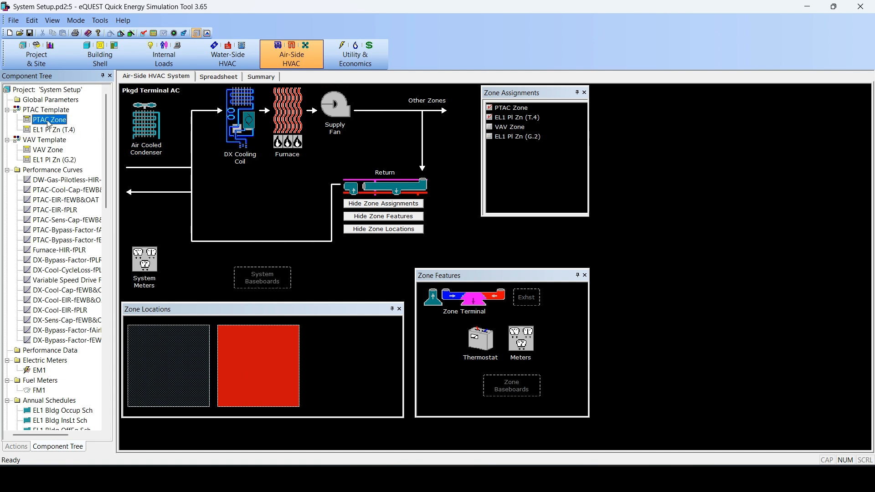
{"action": "left_click", "coordinate": [48, 150]}
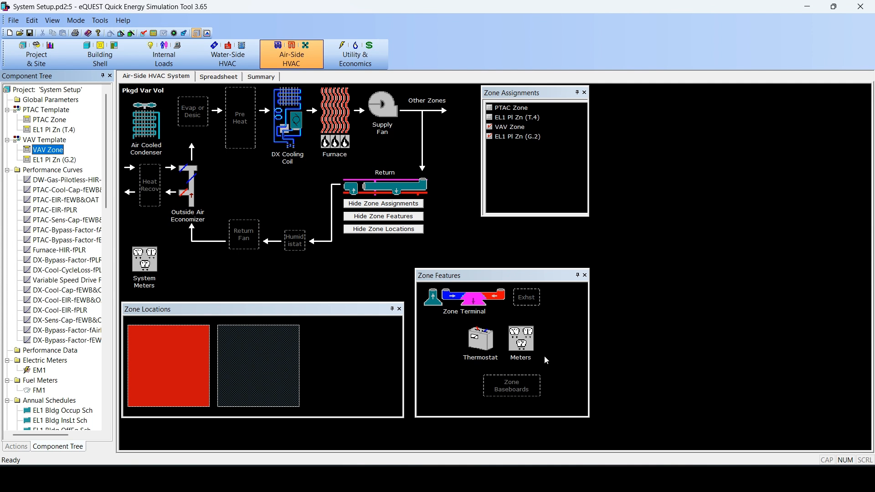
{"action": "left_click", "coordinate": [45, 110]}
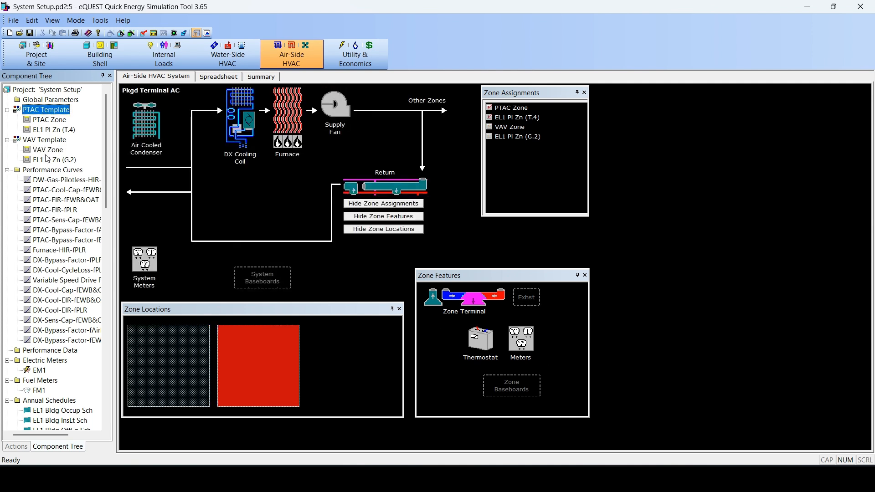
{"action": "left_click", "coordinate": [45, 139]}
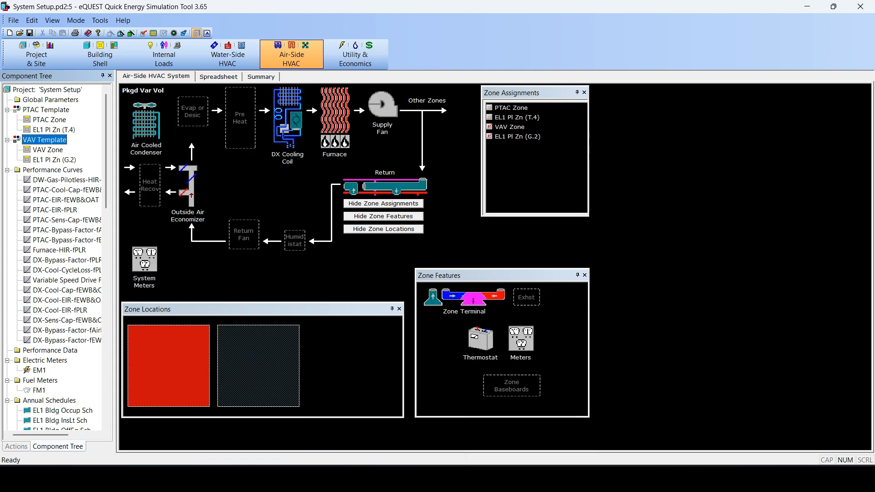
Switch back to SketchUp and start the EP3 export to eQuest with System Setup.inp from the eQuest export folder as source file.
{"action": "left_click", "coordinate": [479, 478]}
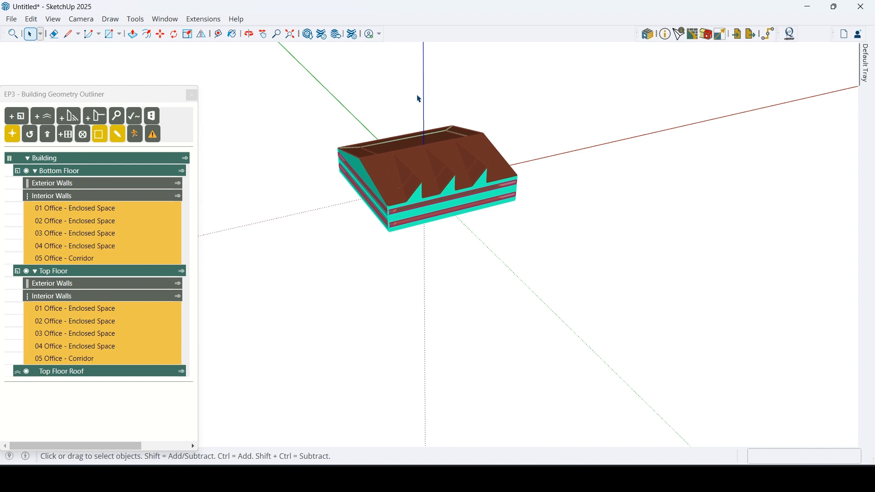
{"action": "scroll", "coordinate": [376, 80], "scroll_direction": "up", "scroll_amount": 1}
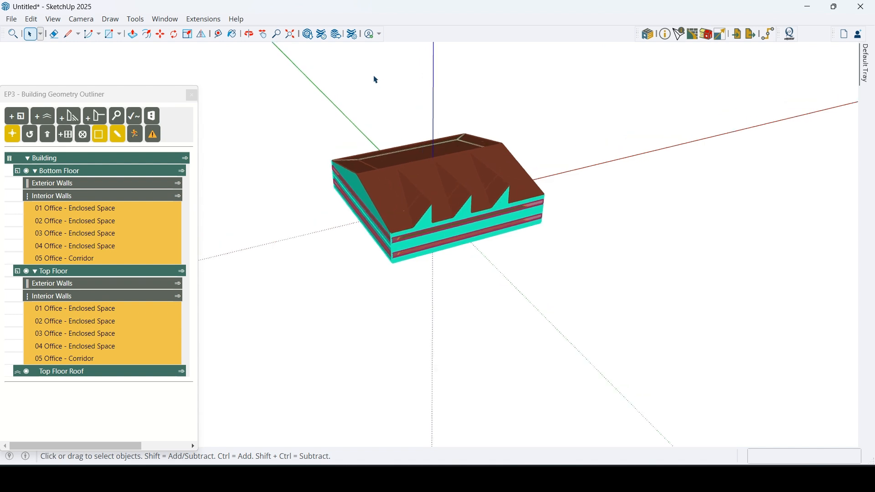
{"action": "left_click", "coordinate": [791, 34]}
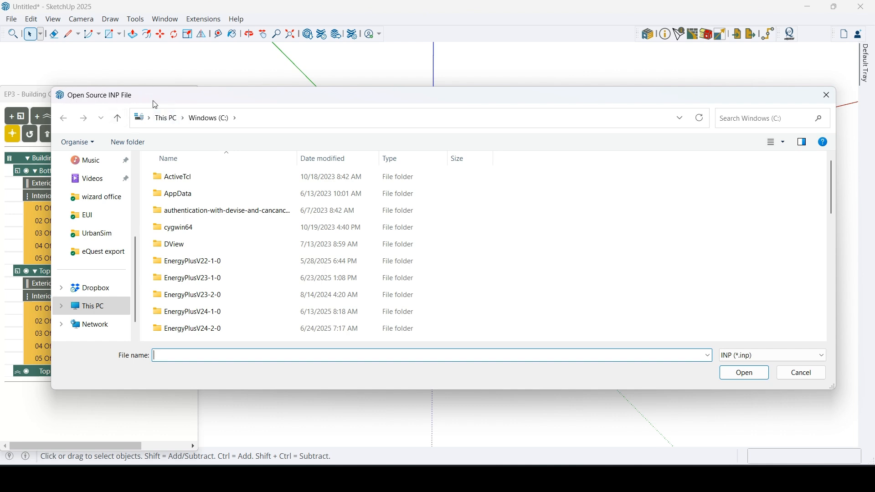
{"action": "key", "text": "alt+Tab"}
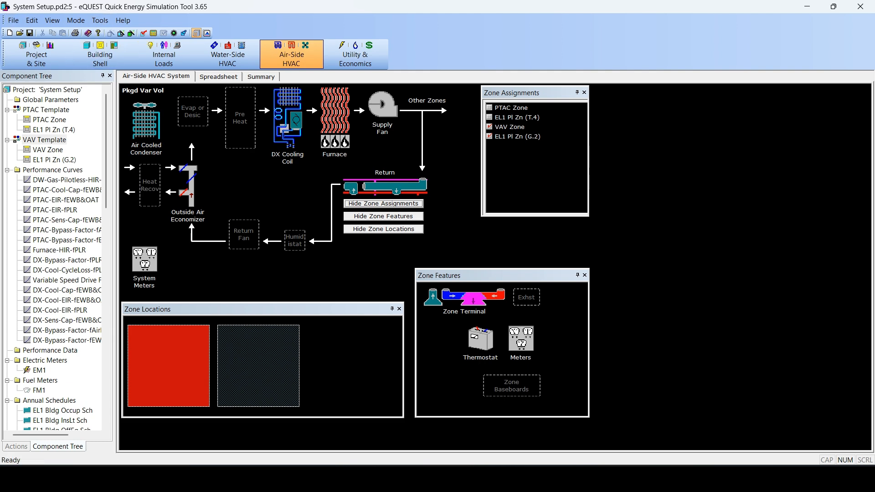
{"action": "mouse_move", "coordinate": [505, 478]}
{"action": "left_click", "coordinate": [529, 478]}
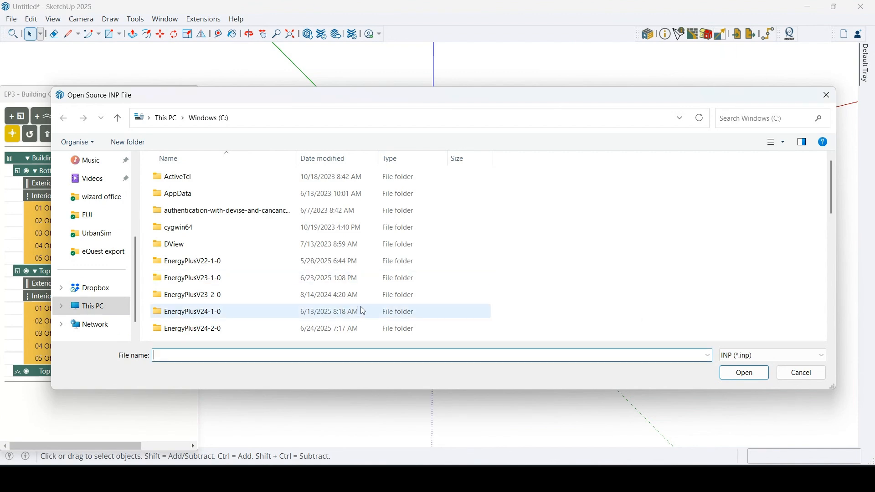
{"action": "left_click", "coordinate": [85, 260]}
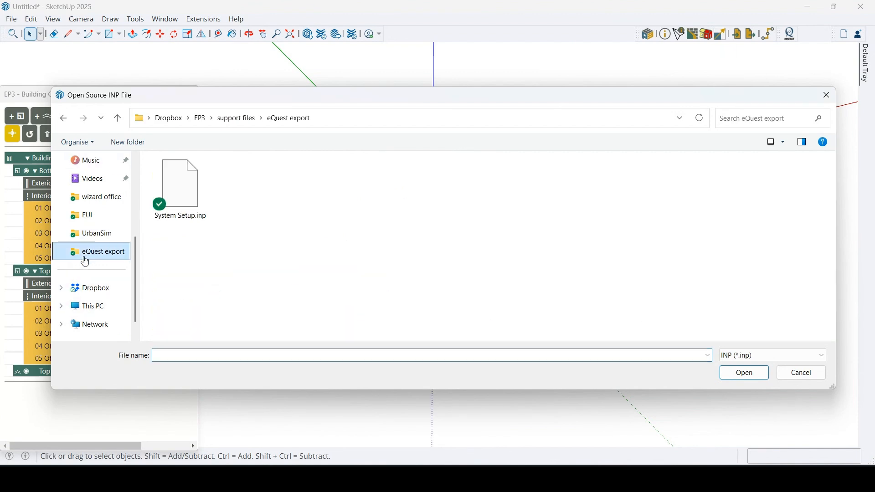
{"action": "left_click", "coordinate": [189, 164]}
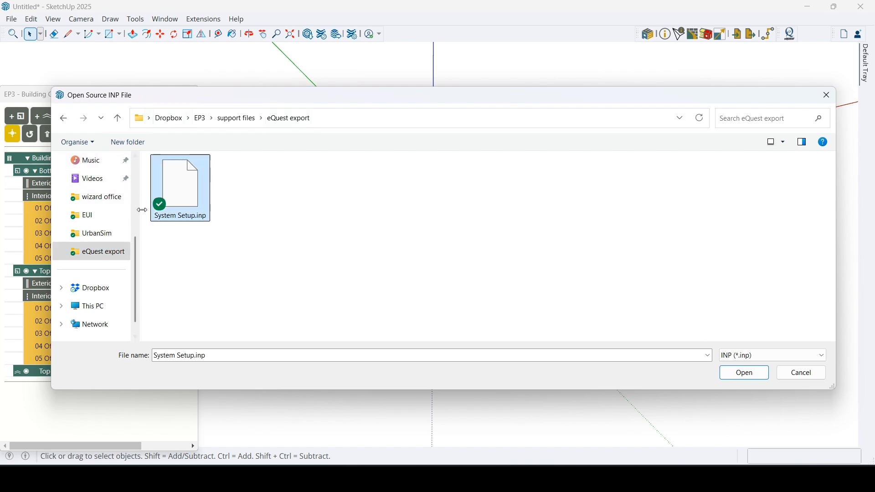
{"action": "left_click", "coordinate": [729, 377]}
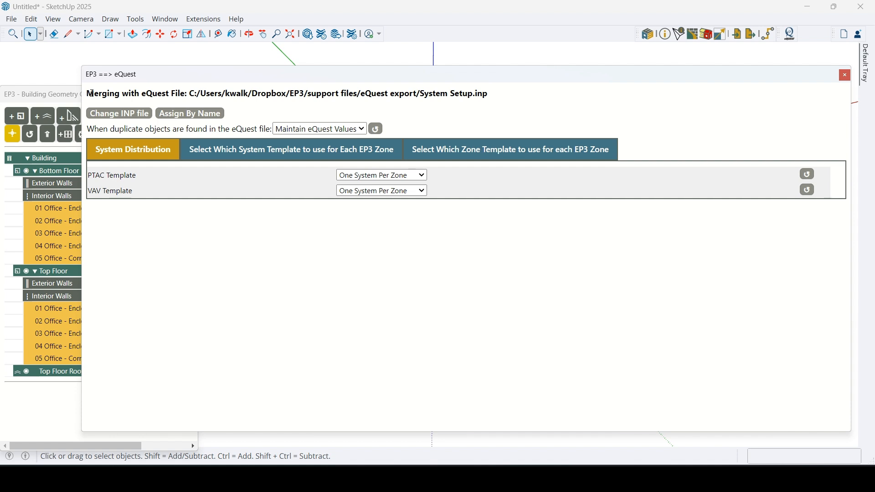
Review the path of the merged eQuest file and the system distribution options for PTAC Template and VAV Template.
{"action": "left_click_drag", "start_coordinate": [87, 94], "coordinate": [555, 101]}
{"action": "left_click", "coordinate": [555, 101]}
{"action": "left_click", "coordinate": [395, 177]}
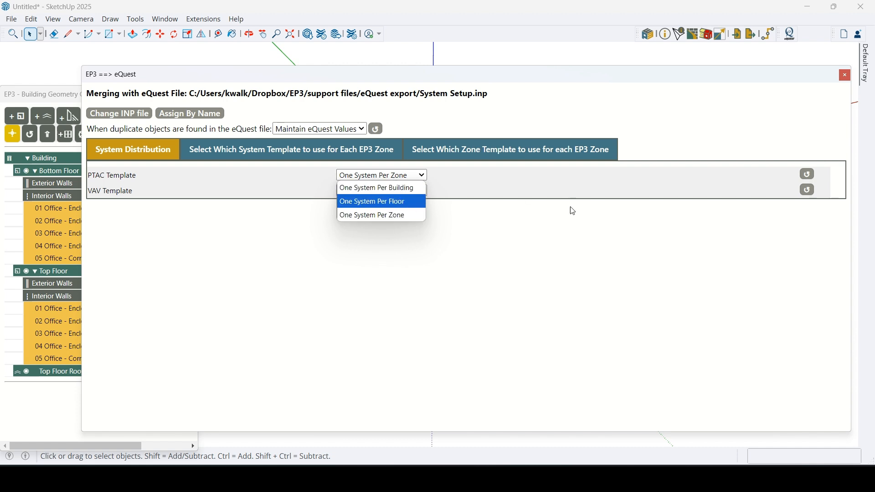
{"action": "left_click", "coordinate": [555, 233]}
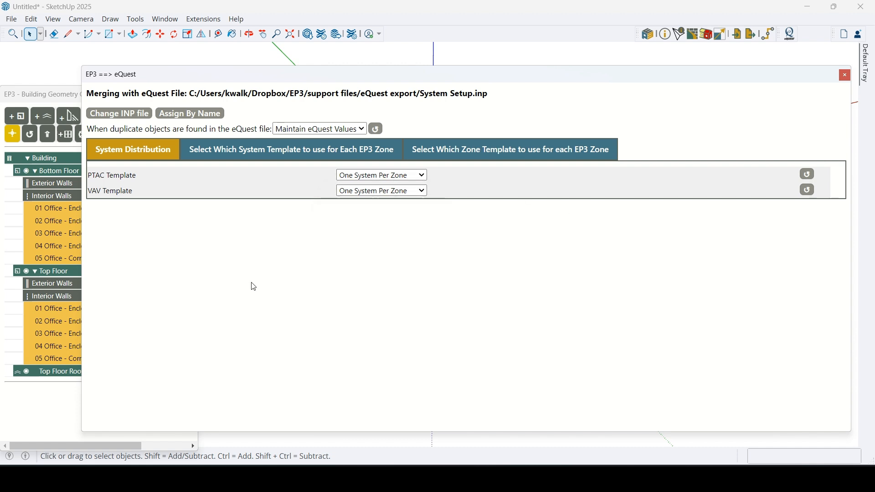
{"action": "left_click", "coordinate": [391, 193]}
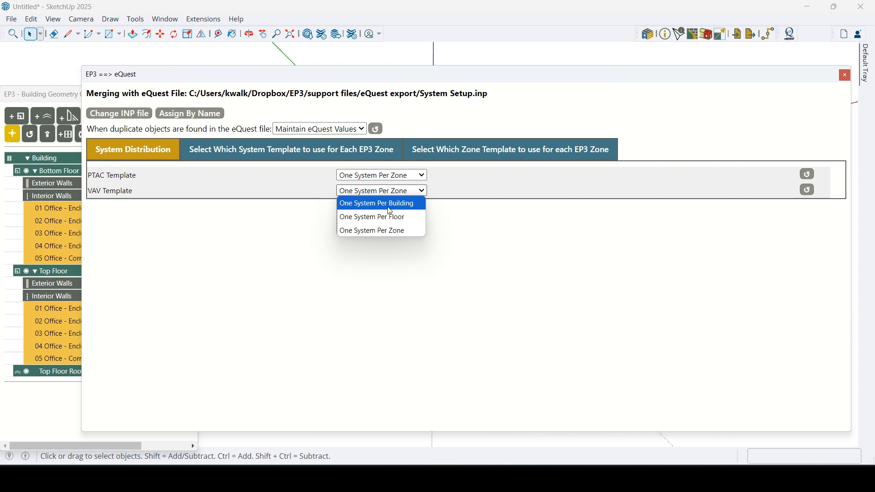
{"action": "left_click", "coordinate": [489, 239]}
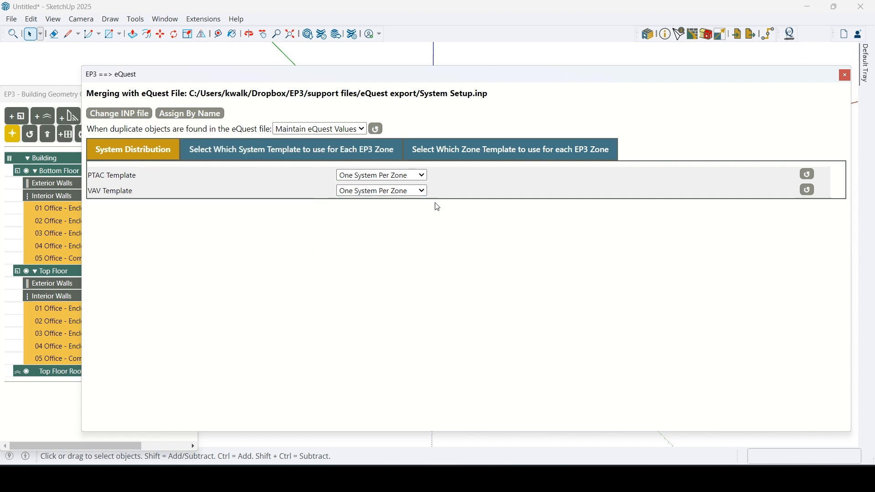
Distribute VAV Template as One System Per Floor and assign it to all zones except the two corridors, which get PTAC Template.
{"action": "left_click", "coordinate": [404, 192]}
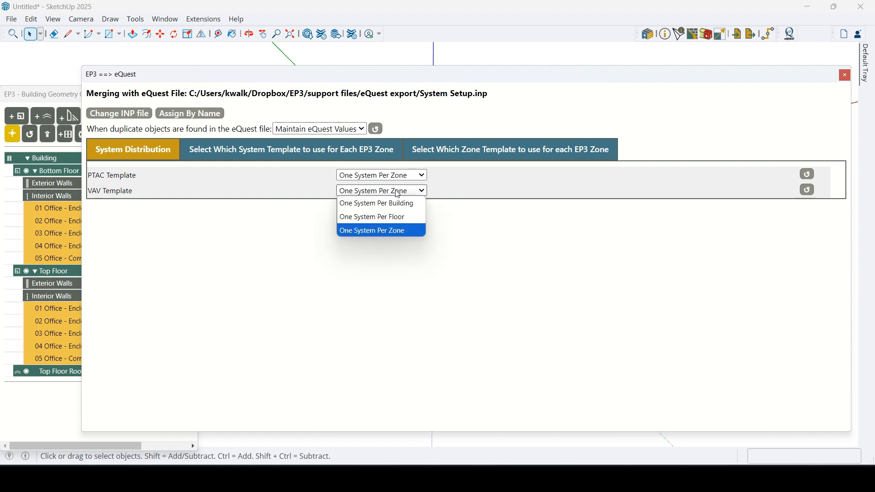
{"action": "left_click", "coordinate": [404, 218]}
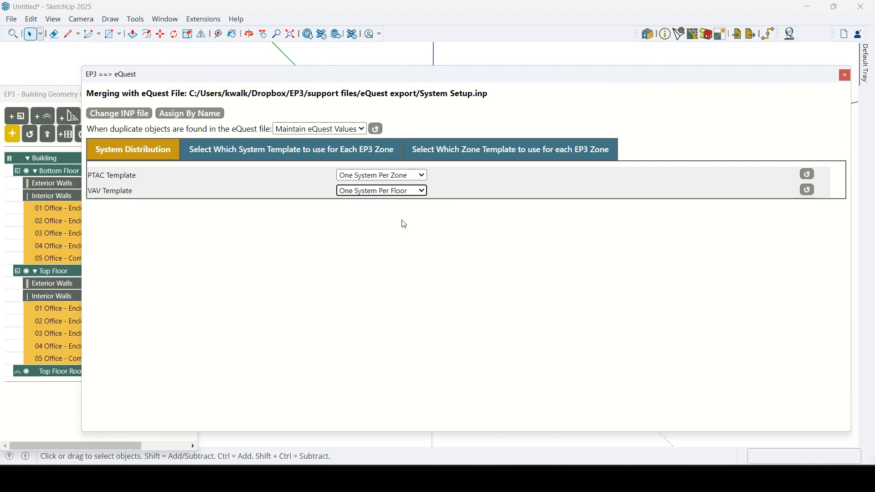
{"action": "left_click", "coordinate": [238, 160]}
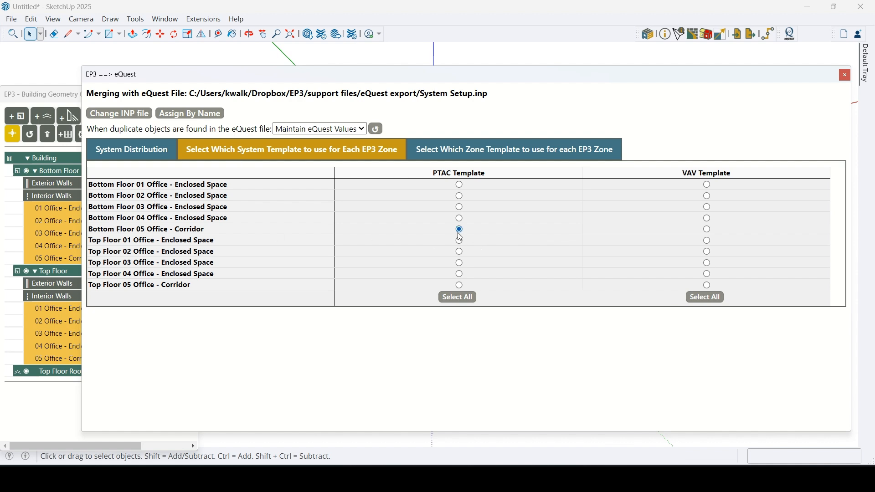
{"action": "left_click", "coordinate": [459, 286]}
{"action": "left_click", "coordinate": [703, 300]}
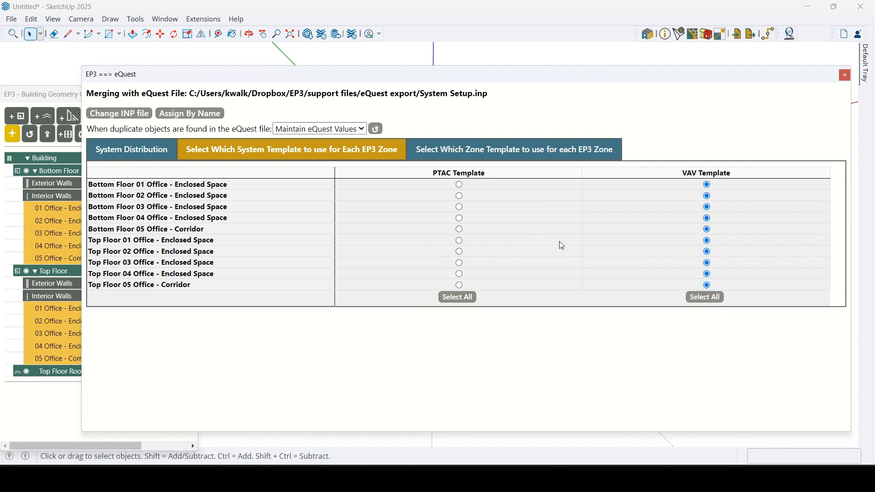
{"action": "left_click", "coordinate": [461, 231]}
{"action": "left_click", "coordinate": [459, 285]}
Assign the VAV Zone template to all enclosed office spaces and the PTAC Zone template to the corridors on both floors.
{"action": "left_click", "coordinate": [471, 155]}
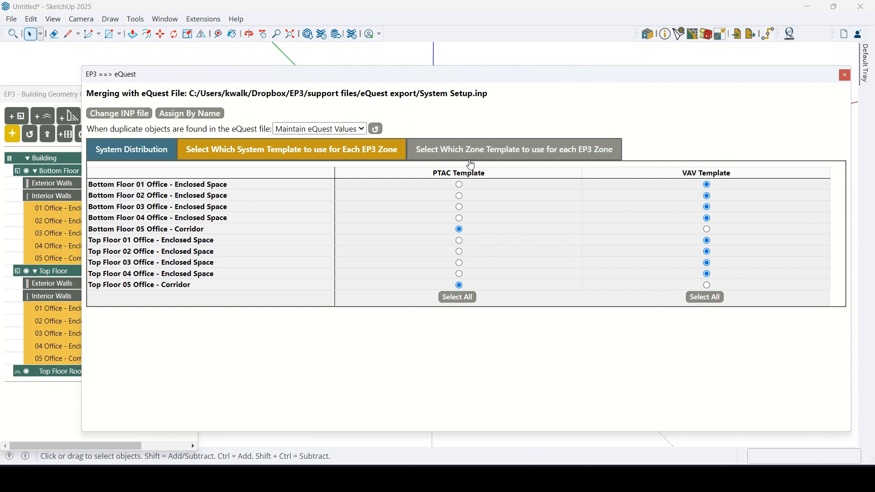
{"action": "left_click", "coordinate": [697, 300]}
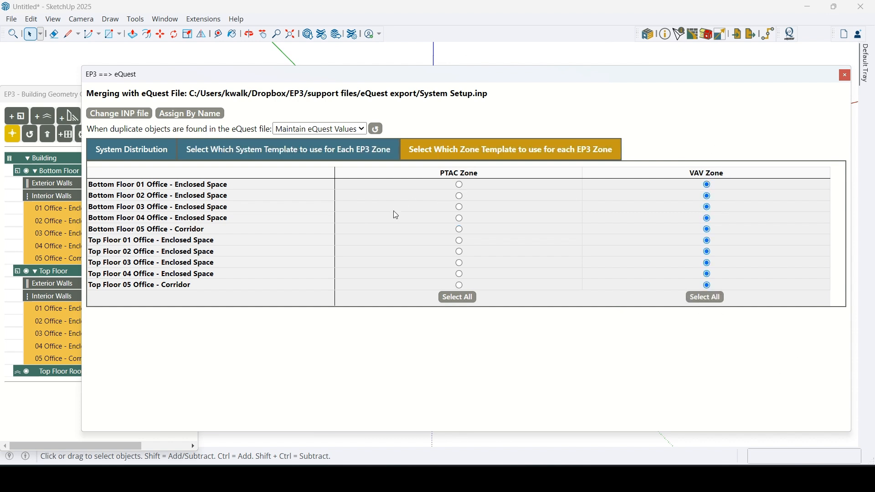
{"action": "left_click", "coordinate": [459, 230]}
{"action": "left_click", "coordinate": [459, 285]}
Set the handling of duplicate objects found in the eQuest file to Maintain EP3 values and close the merge settings.
{"action": "left_click_drag", "start_coordinate": [87, 130], "coordinate": [273, 130]}
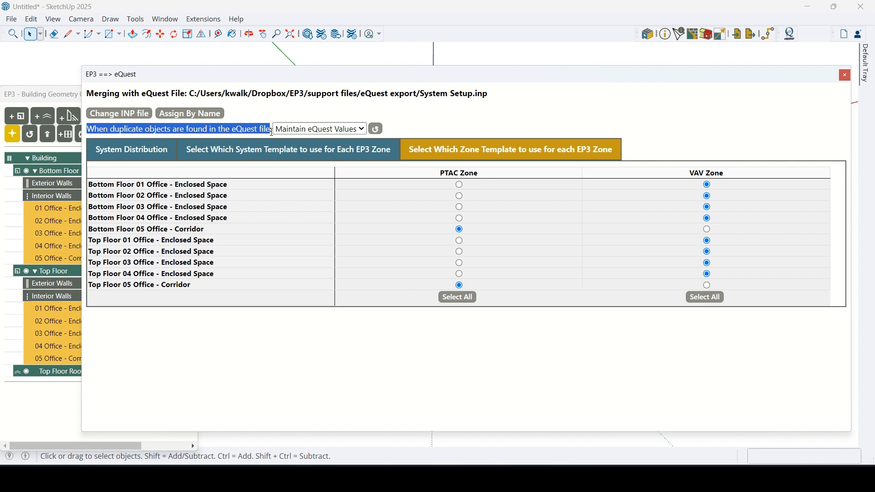
{"action": "left_click", "coordinate": [302, 129]}
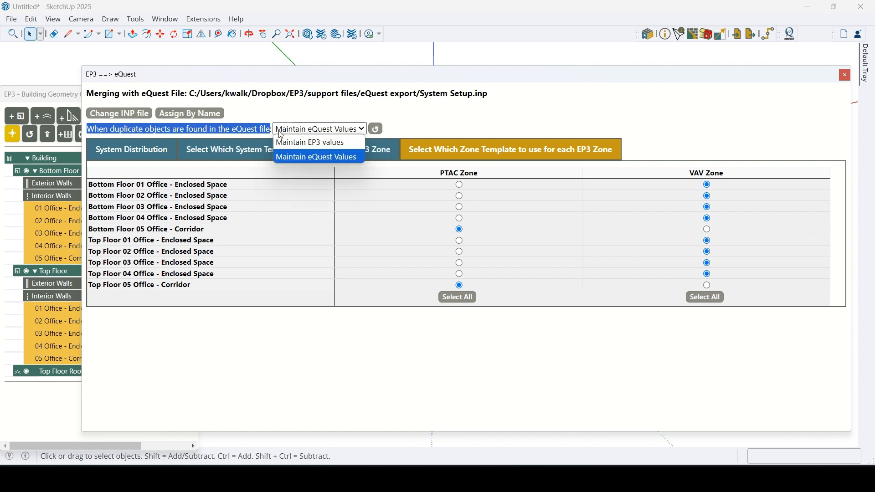
{"action": "left_click", "coordinate": [301, 156]}
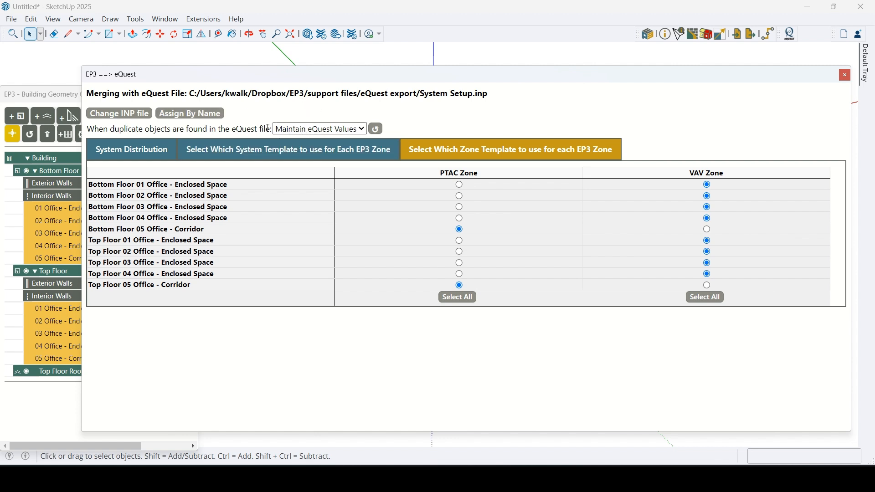
{"action": "left_click", "coordinate": [286, 130]}
{"action": "left_click", "coordinate": [314, 144]}
{"action": "left_click", "coordinate": [846, 75]}
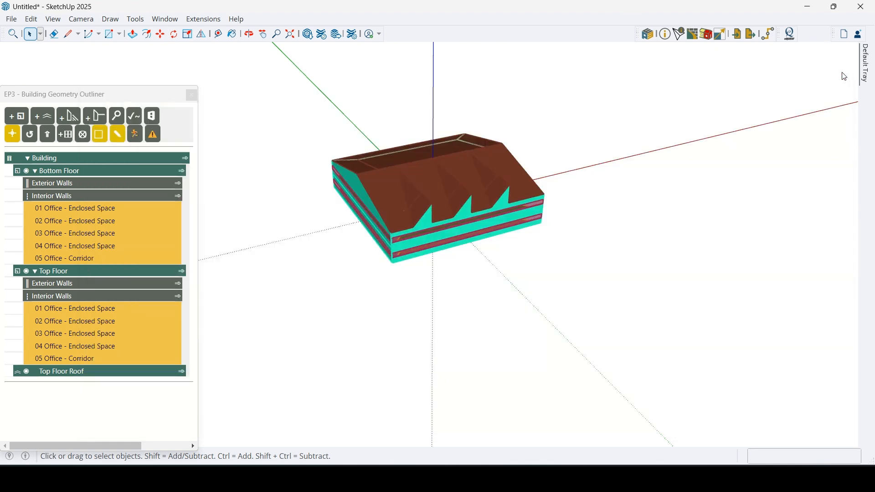
Start merging the Global model with eQuest, keeping Outdoors as the outside boundary condition for all listed constructions.
{"action": "left_click", "coordinate": [751, 36]}
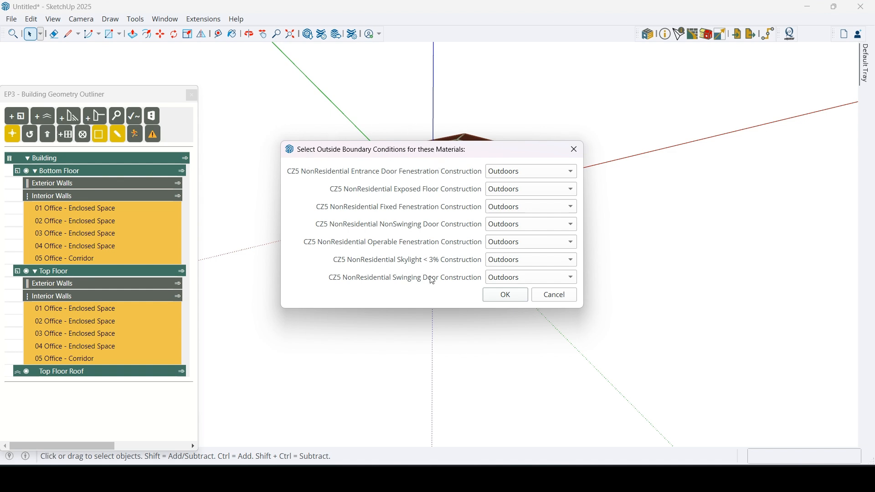
{"action": "left_click", "coordinate": [499, 298]}
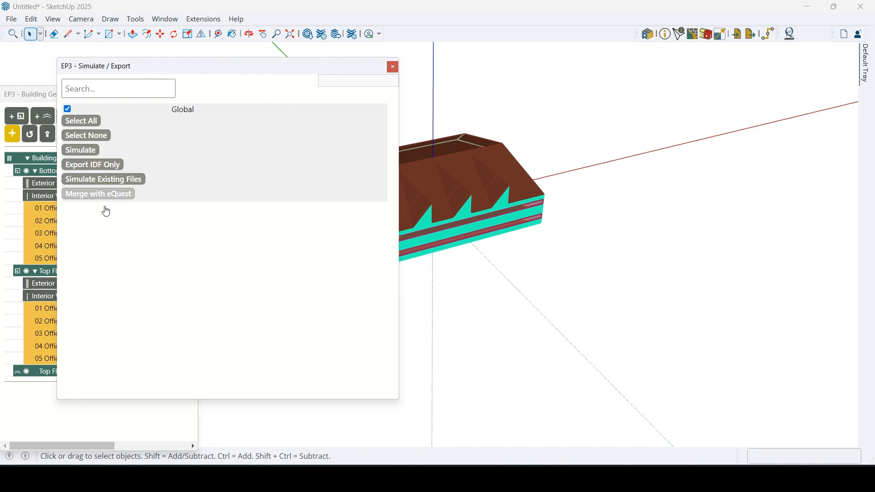
{"action": "left_click", "coordinate": [81, 200]}
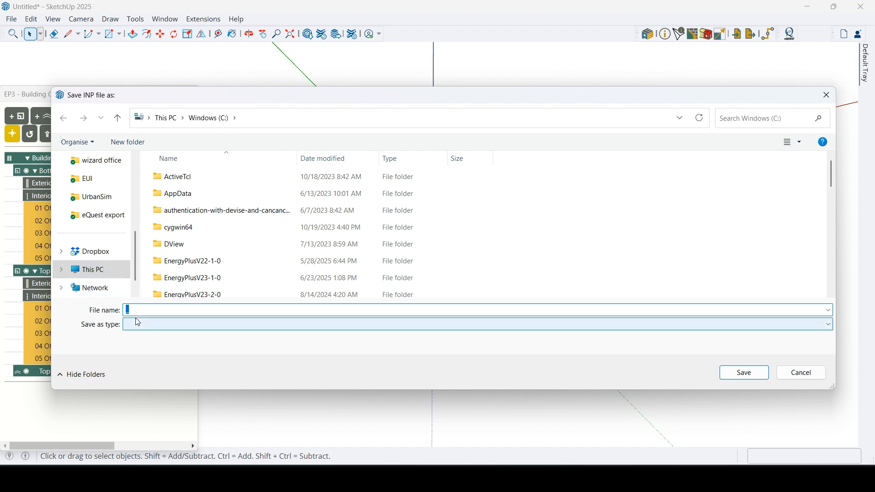
Create a folder named tutorial inside the eQuest export folder and save the merged INP file in it.
{"action": "left_click", "coordinate": [98, 215]}
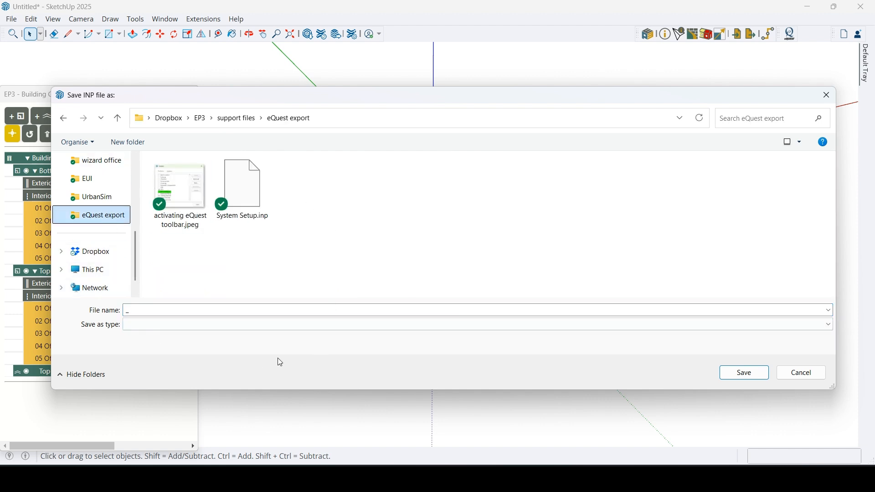
{"action": "right_click", "coordinate": [322, 185]}
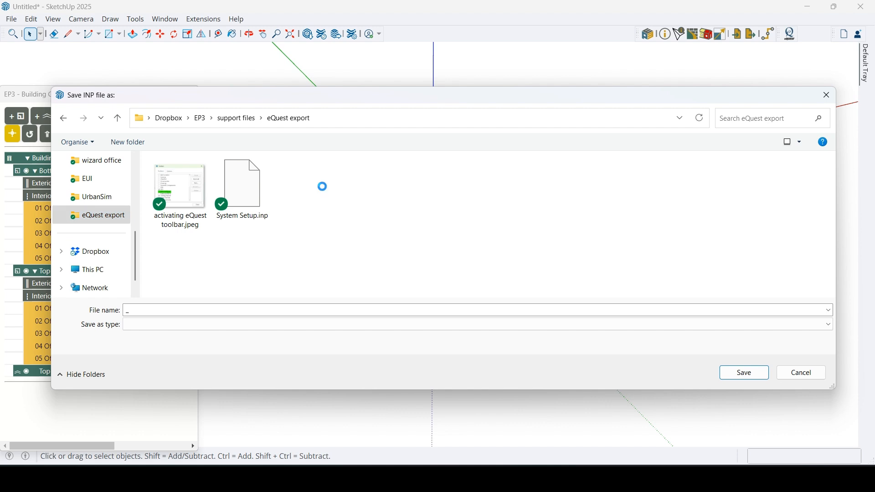
{"action": "left_click", "coordinate": [244, 276]}
{"action": "right_click", "coordinate": [377, 198]}
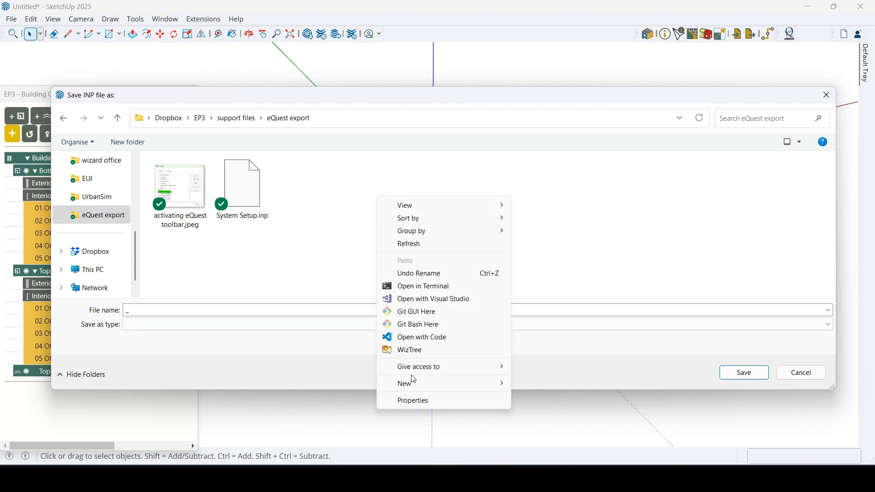
{"action": "mouse_move", "coordinate": [420, 391]}
{"action": "left_click", "coordinate": [557, 250]}
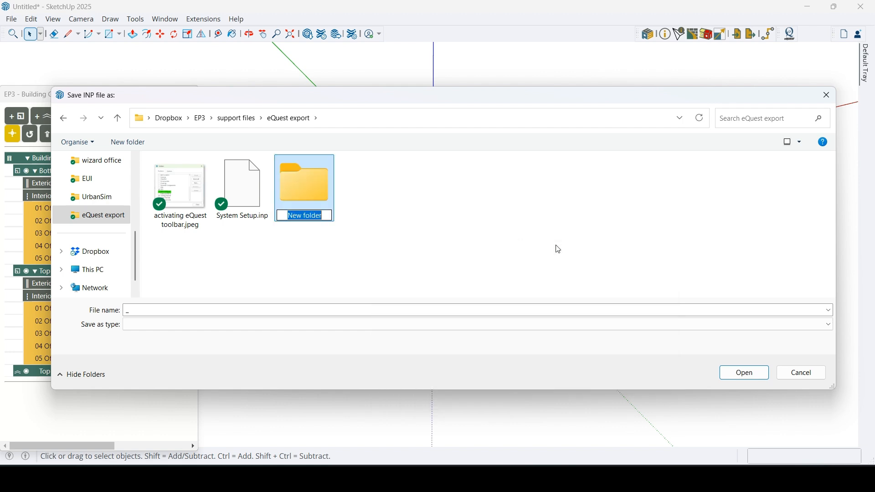
{"action": "type", "text": "tuto"}
{"action": "type", "text": "rial"}
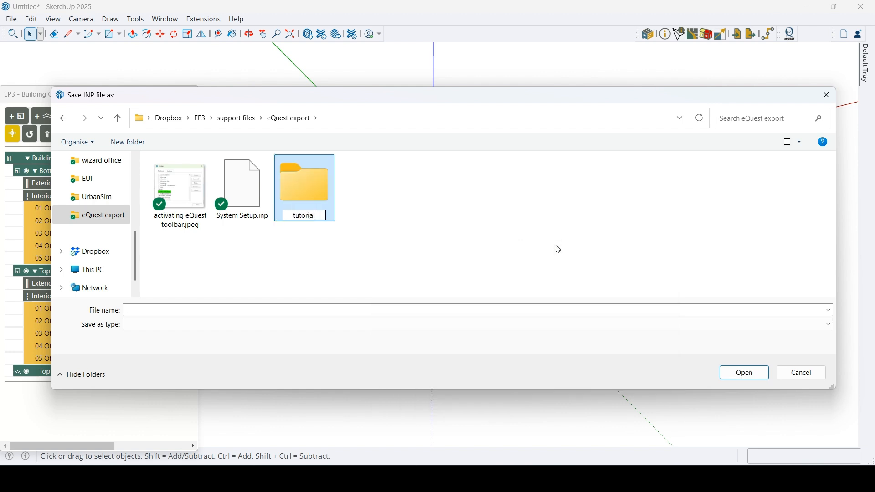
{"action": "key", "text": "Return"}
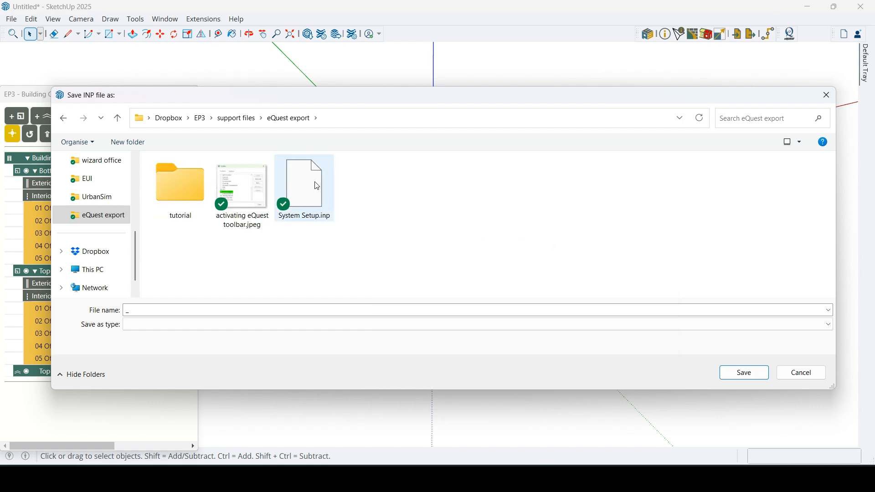
{"action": "double_click", "coordinate": [186, 174]}
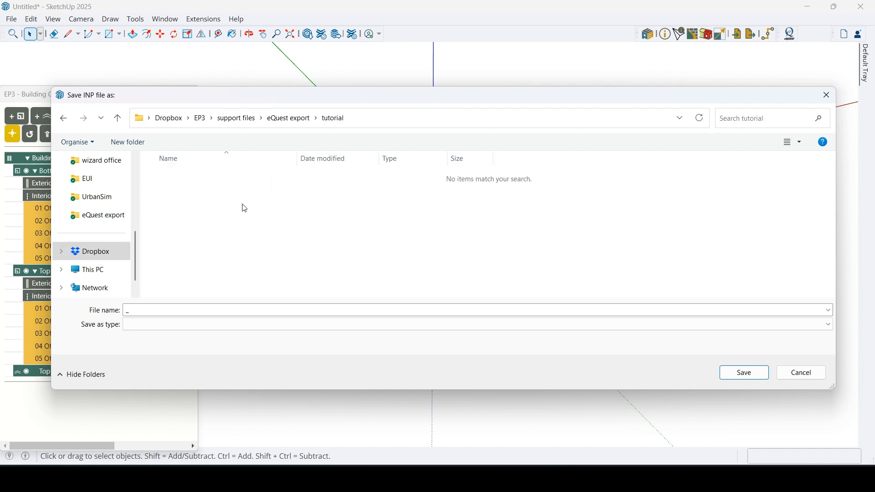
{"action": "left_click", "coordinate": [744, 376]}
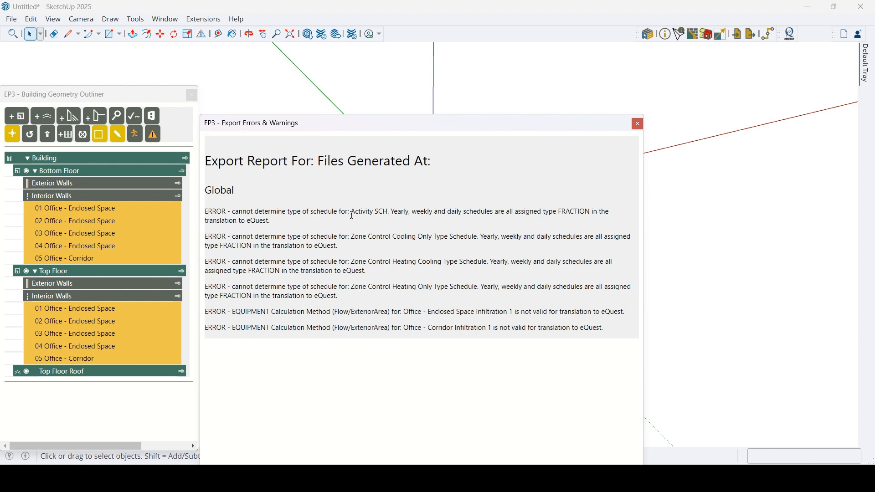
Review the export report's schedule type errors and the FRACTION type assigned in the translation to eQuest.
{"action": "left_click_drag", "start_coordinate": [352, 212], "coordinate": [391, 209]}
{"action": "left_click_drag", "start_coordinate": [349, 236], "coordinate": [437, 237]}
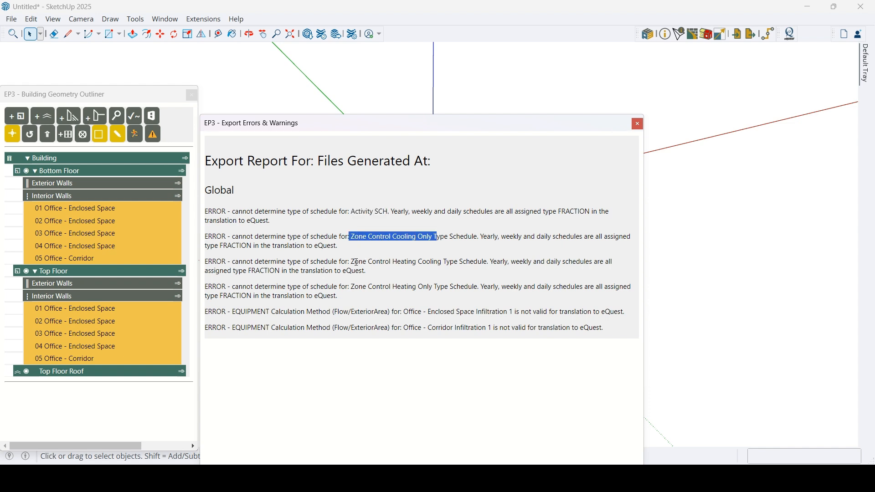
{"action": "left_click_drag", "start_coordinate": [351, 261], "coordinate": [434, 262]}
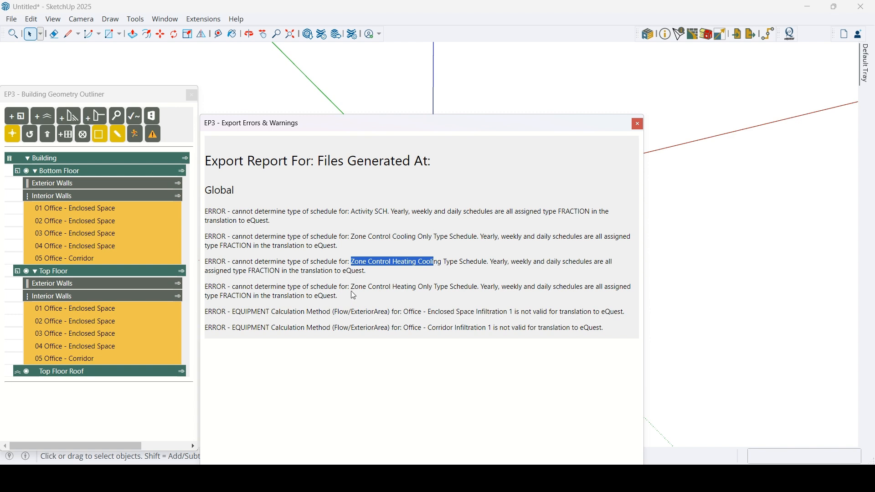
{"action": "left_click_drag", "start_coordinate": [351, 287], "coordinate": [435, 287]}
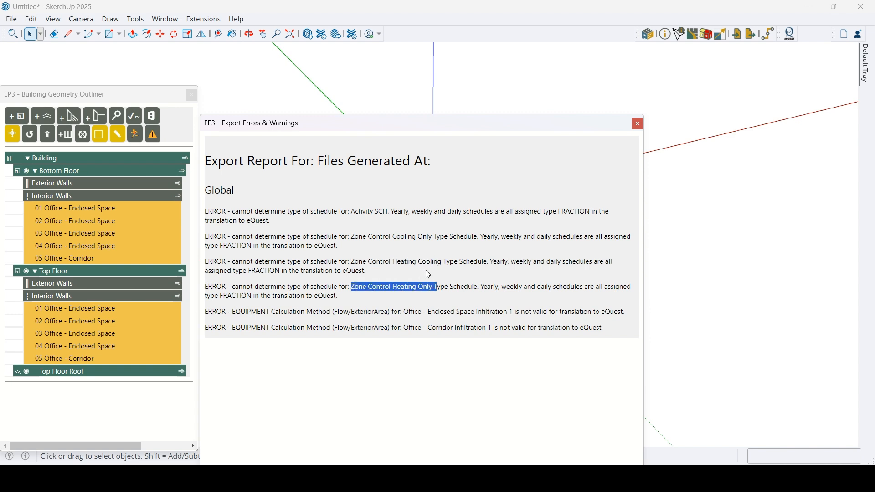
{"action": "left_click", "coordinate": [414, 301]}
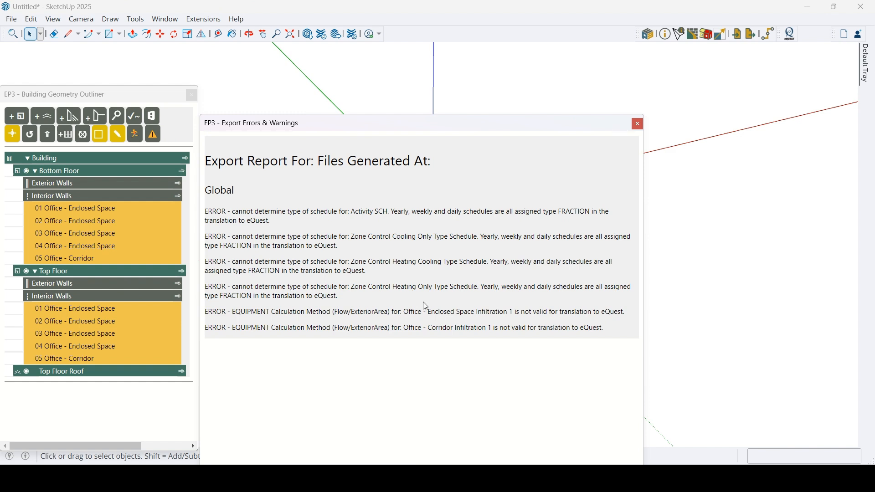
{"action": "double_click", "coordinate": [582, 211]}
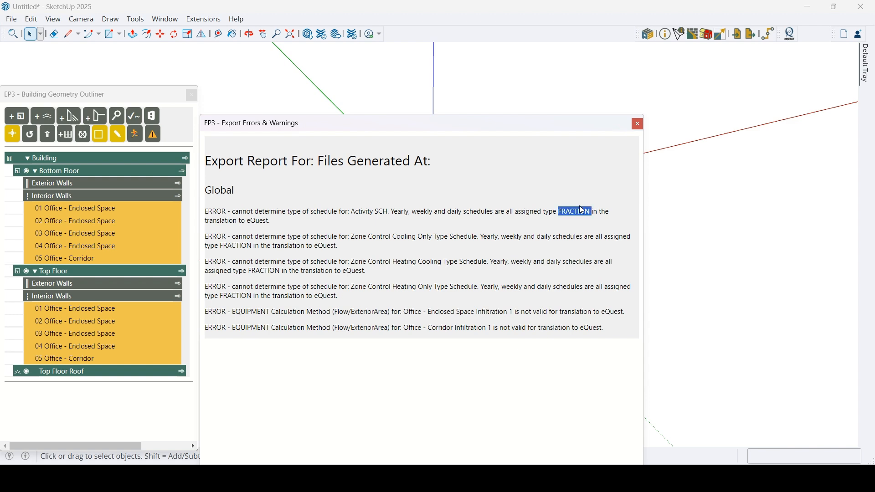
{"action": "left_click", "coordinate": [528, 237]}
{"action": "left_click_drag", "start_coordinate": [350, 297], "coordinate": [207, 159]}
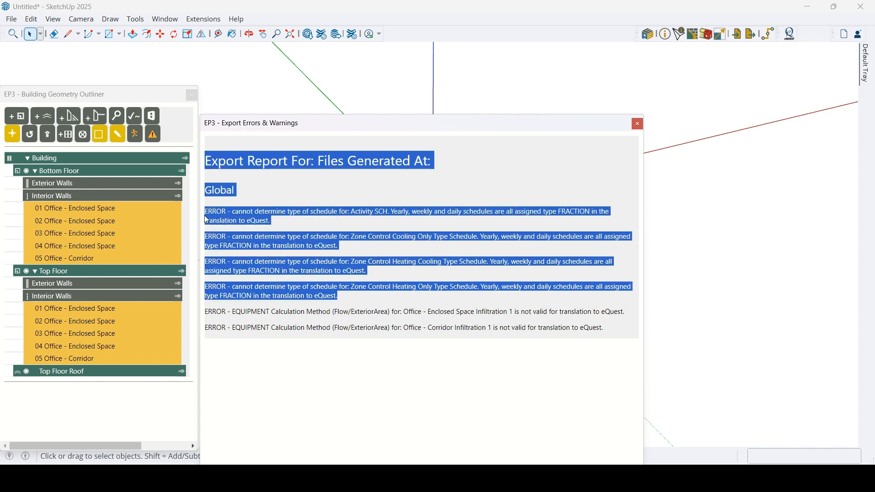
{"action": "left_click", "coordinate": [317, 237]}
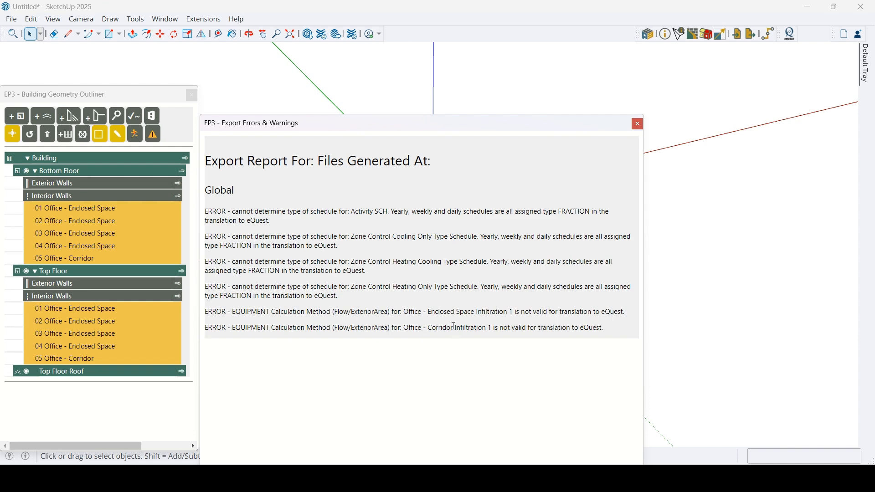
Check the infiltration calculation method of the Office - Corridor and Office - Enclosed Space templates.
{"action": "left_click", "coordinate": [668, 34]}
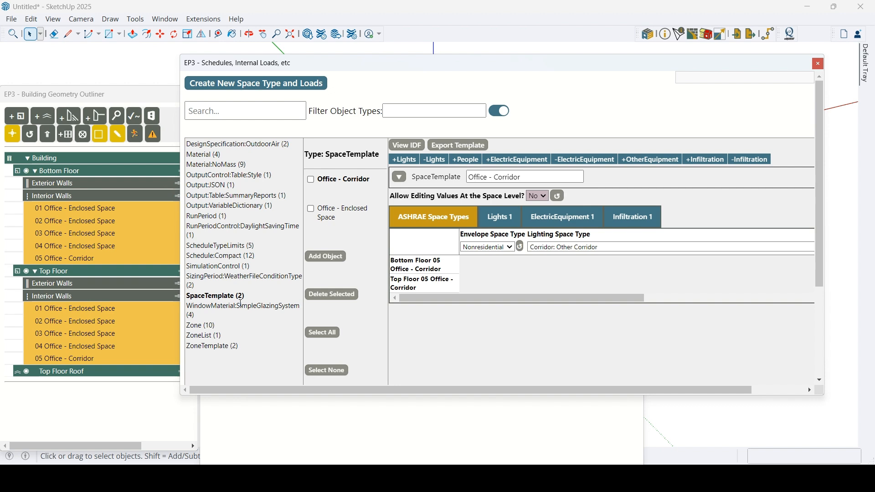
{"action": "left_click", "coordinate": [650, 226]}
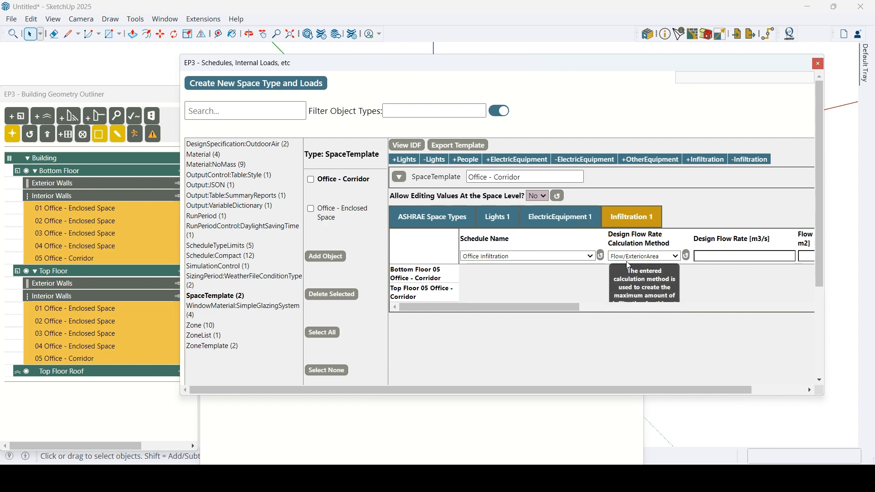
{"action": "left_click", "coordinate": [344, 212]}
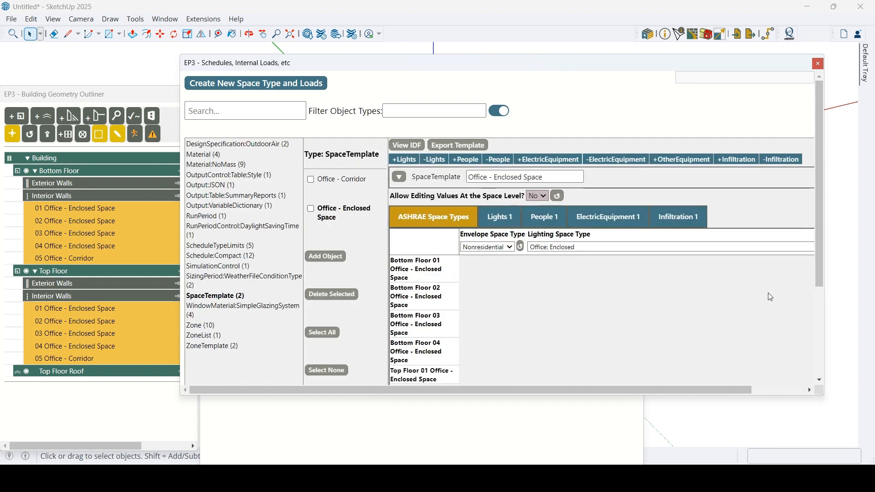
{"action": "left_click", "coordinate": [677, 217]}
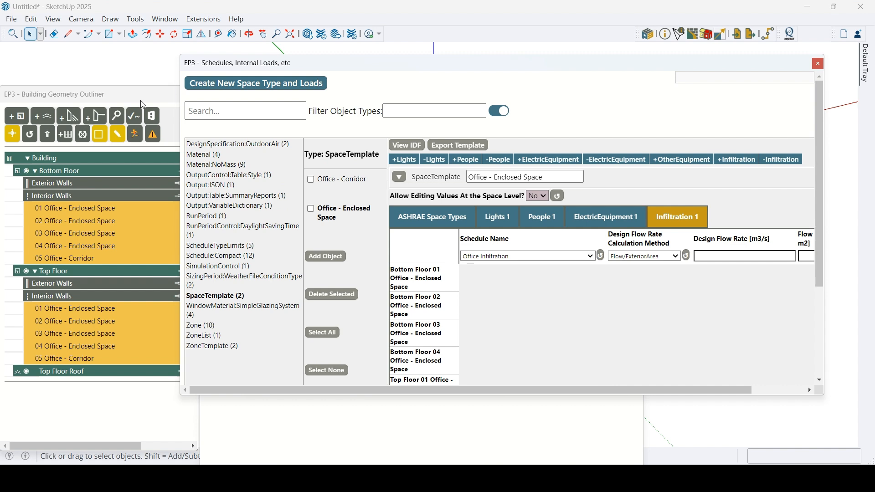
Set the infiltration design flow rate calculation method to AirChanges/Hour for both the Office - Corridor and Office - Enclosed Space templates.
{"action": "left_click", "coordinate": [310, 180]}
{"action": "left_click", "coordinate": [310, 208]}
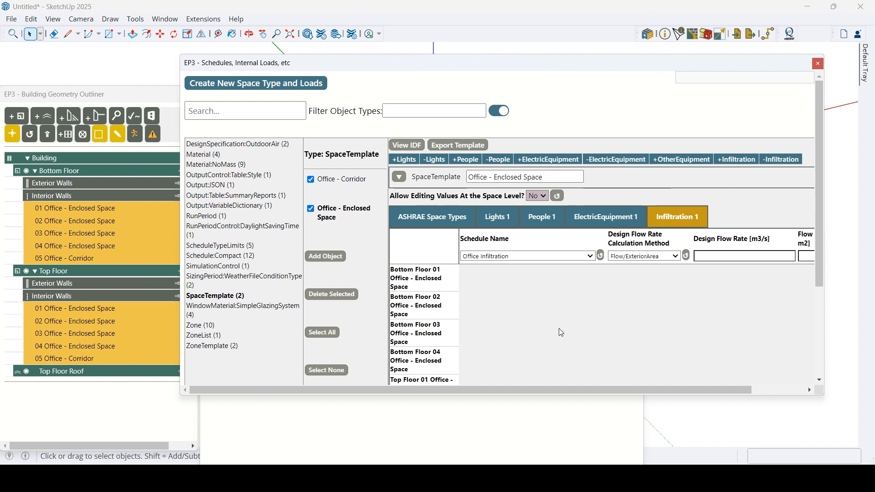
{"action": "left_click", "coordinate": [643, 256]}
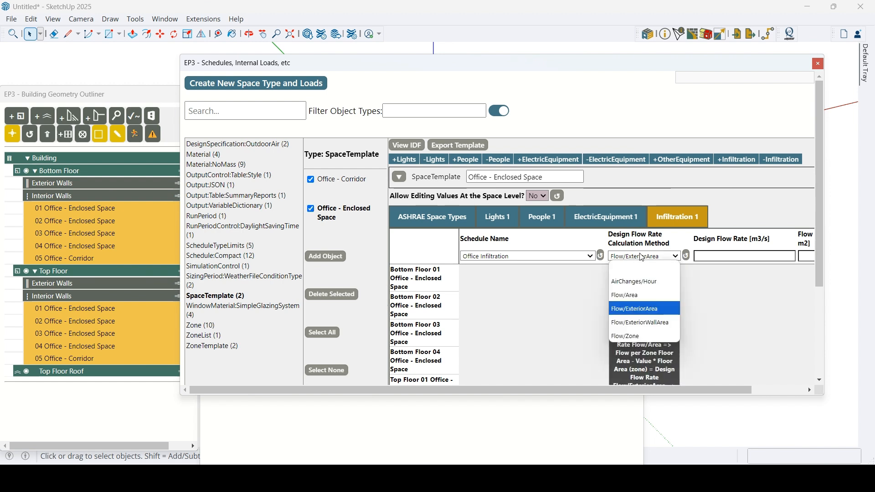
{"action": "left_click", "coordinate": [642, 282]}
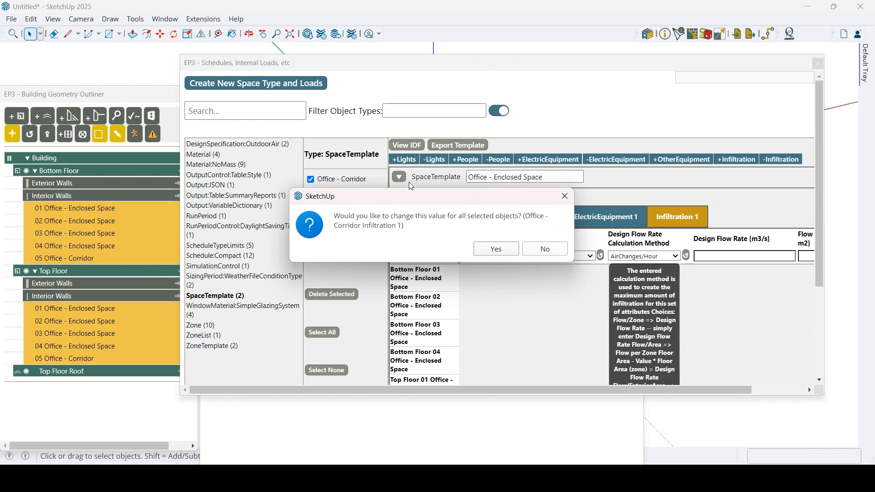
{"action": "mouse_move", "coordinate": [397, 201]}
{"action": "left_mouse_down"}
{"action": "mouse_move", "coordinate": [420, 200]}
{"action": "mouse_move", "coordinate": [445, 173]}
{"action": "mouse_move", "coordinate": [394, 168]}
{"action": "left_mouse_up"}
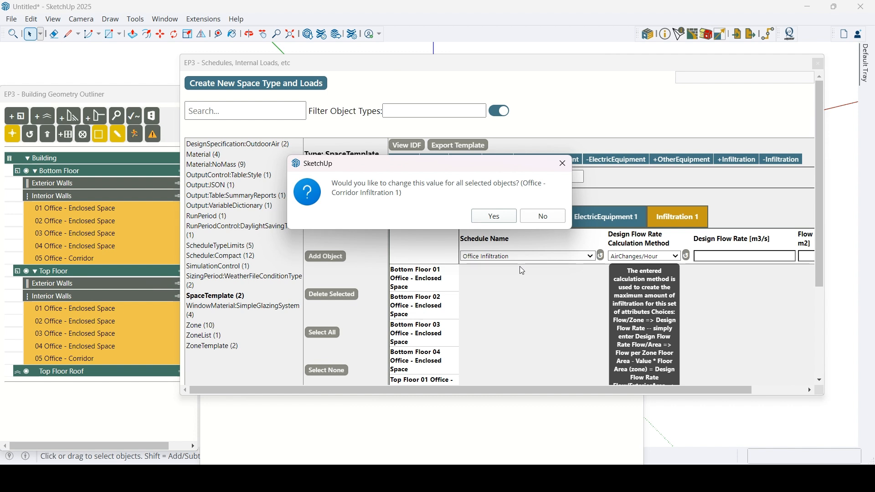
{"action": "left_click", "coordinate": [482, 217]}
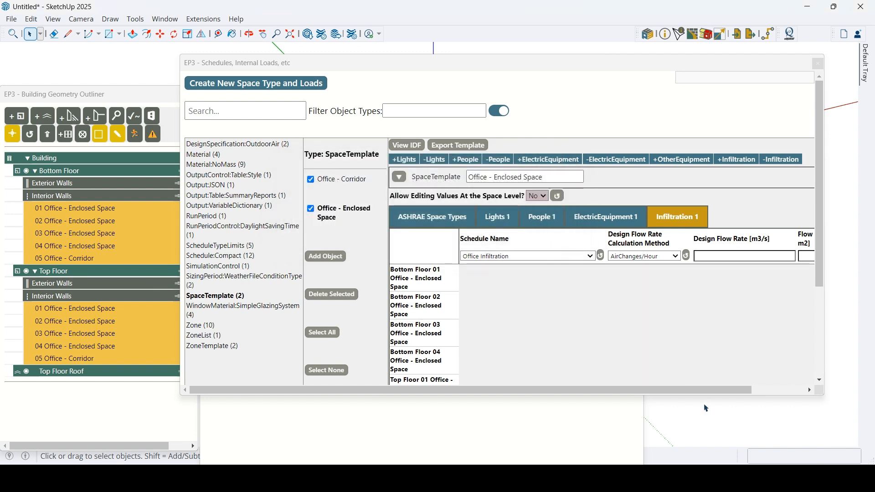
Clear the infiltration Flow Rate per Exterior Surface Area value for both selected space templates.
{"action": "left_click_drag", "start_coordinate": [628, 390], "coordinate": [720, 387]}
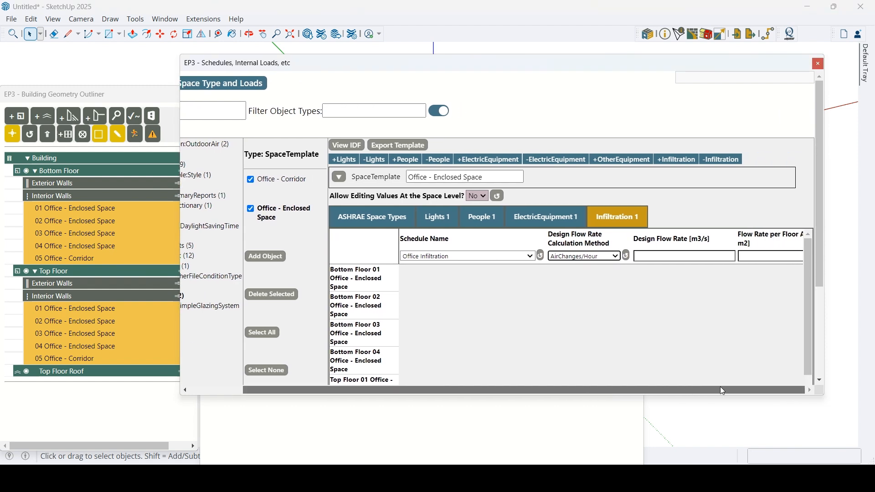
{"action": "left_click", "coordinate": [663, 258]}
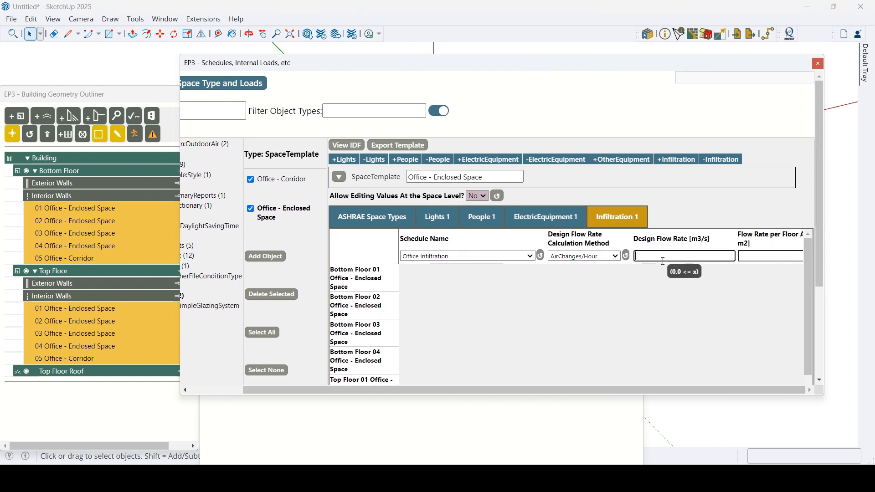
{"action": "key", "text": "Tab"}
{"action": "key", "text": "Tab"}
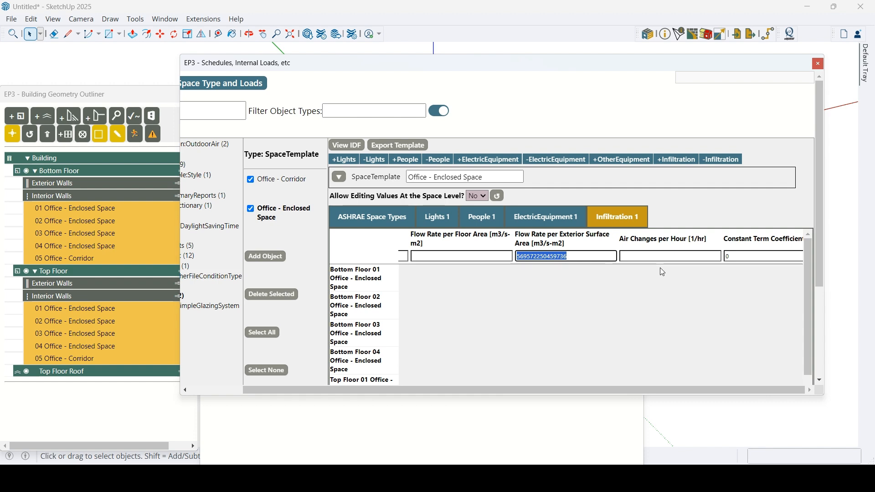
{"action": "left_click", "coordinate": [628, 256]}
{"action": "left_click", "coordinate": [586, 260]}
{"action": "key", "text": "ctrl+a"}
{"action": "key", "text": "BackSpace"}
{"action": "left_click", "coordinate": [601, 321]}
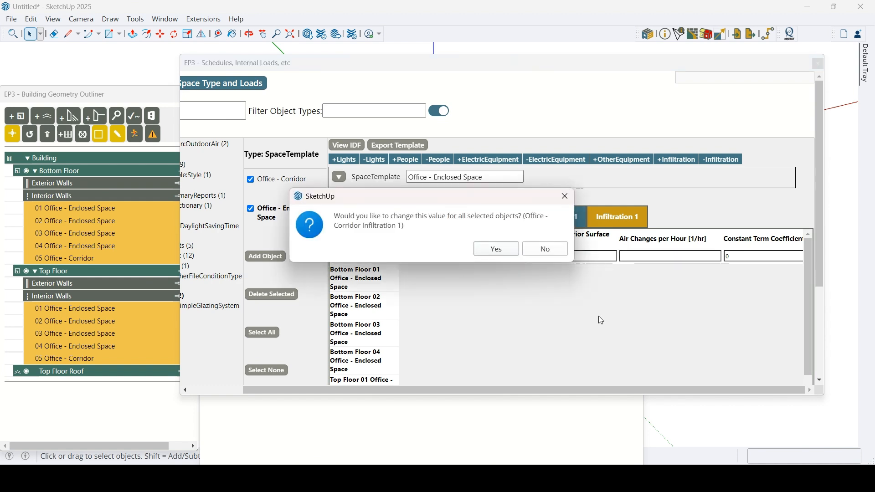
{"action": "left_click", "coordinate": [493, 250]}
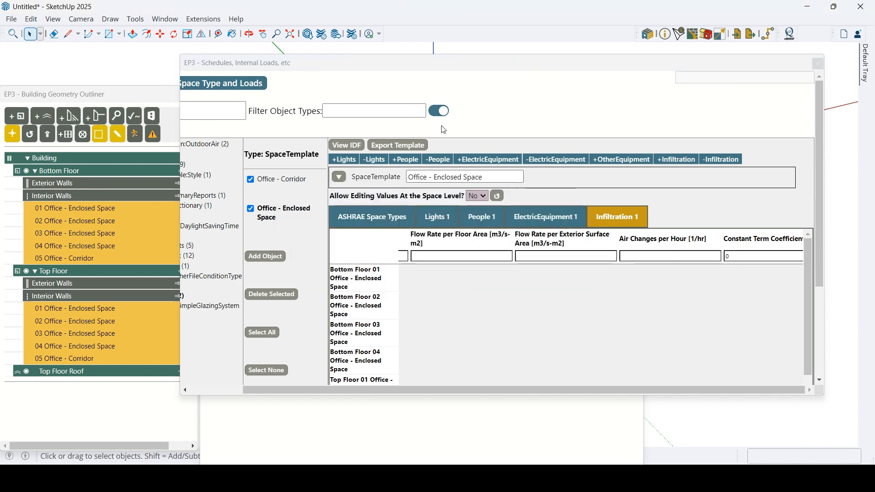
Set the infiltration Air Changes per Hour to 0.1 for both selected space templates.
{"action": "left_click", "coordinate": [650, 257]}
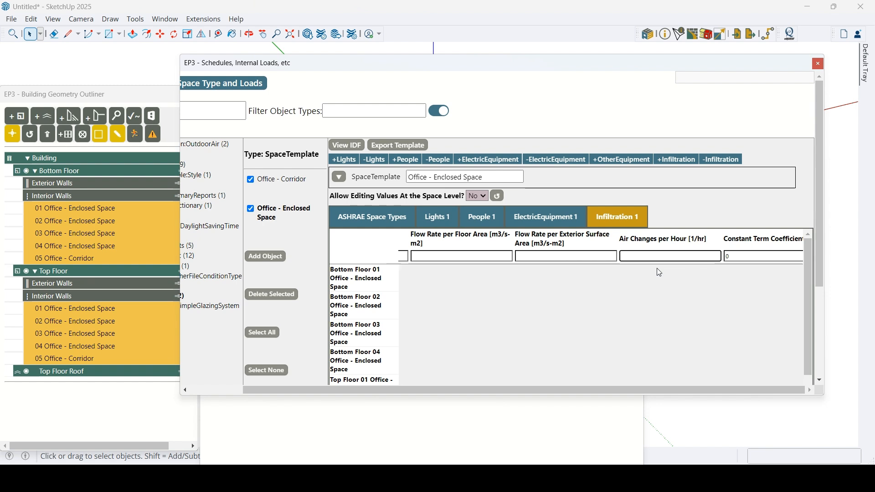
{"action": "type", "text": "0.1"}
{"action": "key", "text": "Tab"}
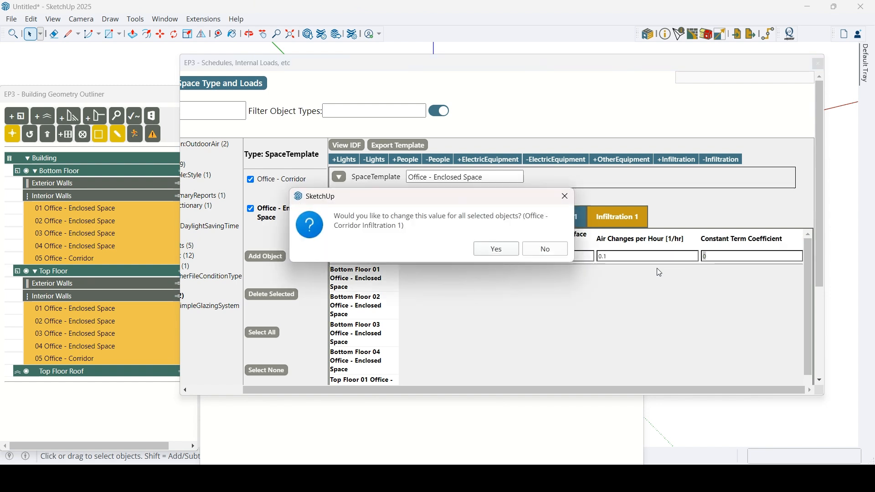
{"action": "left_click", "coordinate": [496, 250]}
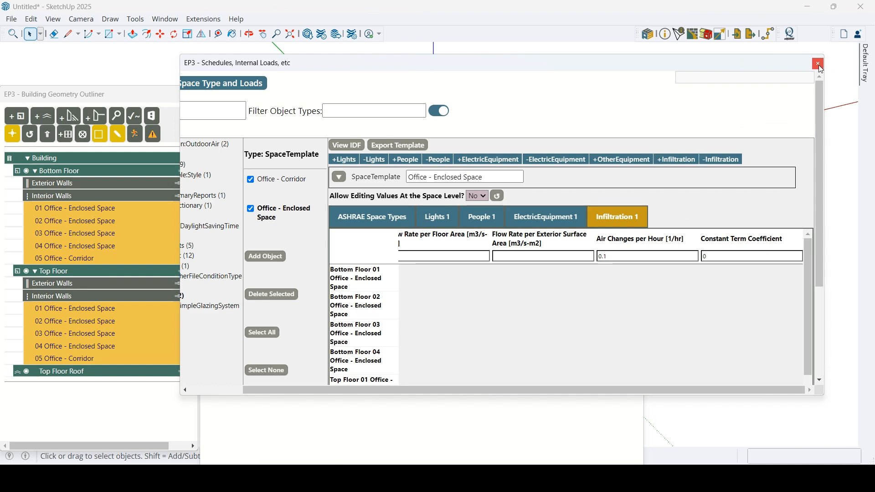
Check the infiltration settings of the Office - Corridor and Office - Enclosed Space templates, and close the schedules and loads window.
{"action": "left_click", "coordinate": [286, 181]}
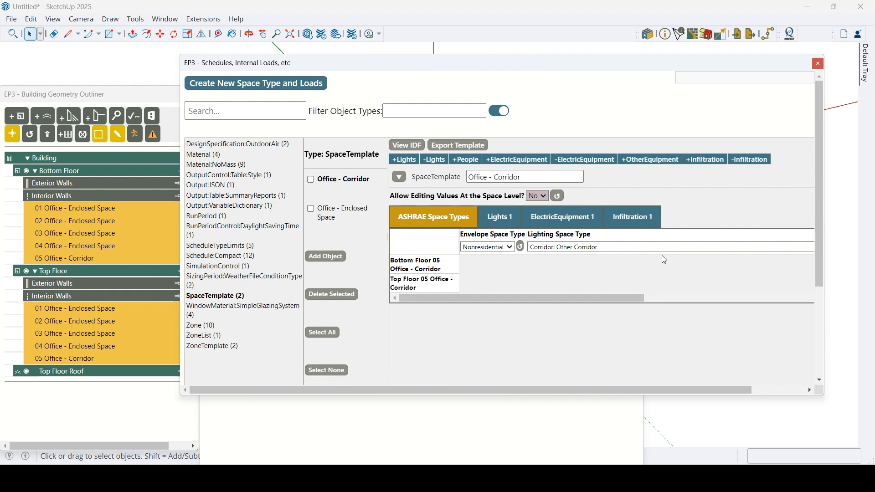
{"action": "left_click", "coordinate": [633, 217]}
{"action": "left_click_drag", "start_coordinate": [534, 307], "coordinate": [667, 306]}
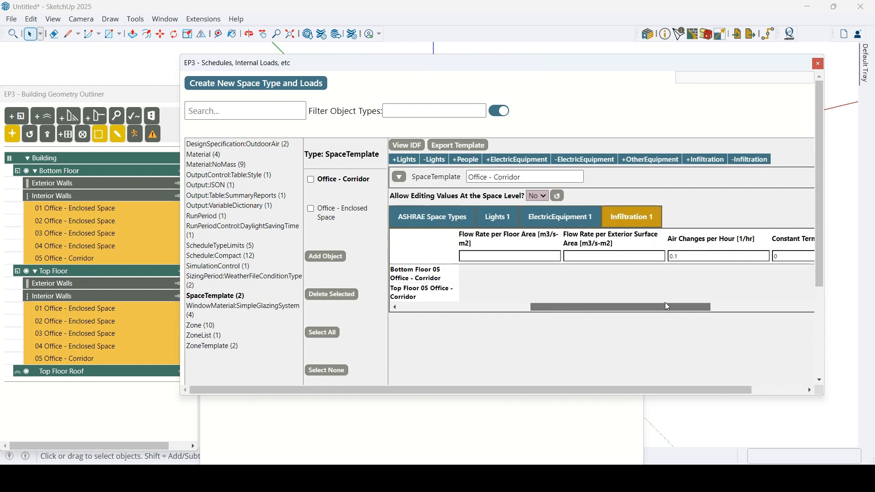
{"action": "left_click", "coordinate": [344, 215]}
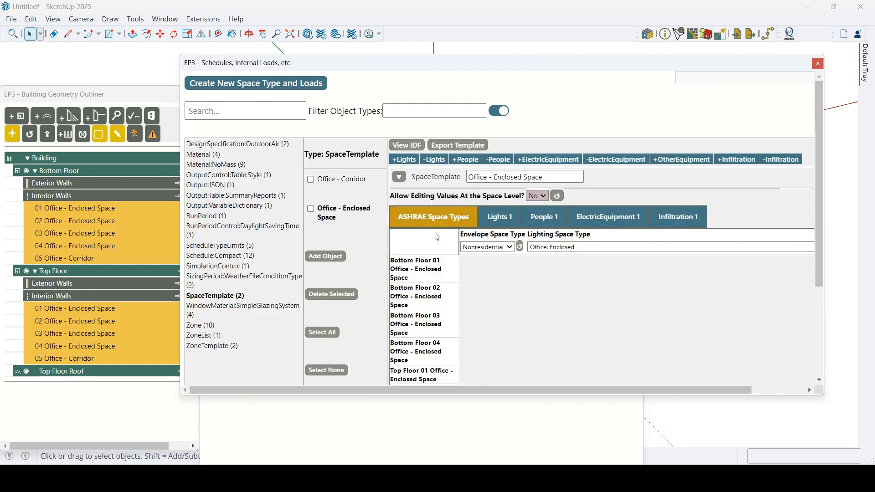
{"action": "left_click", "coordinate": [682, 220]}
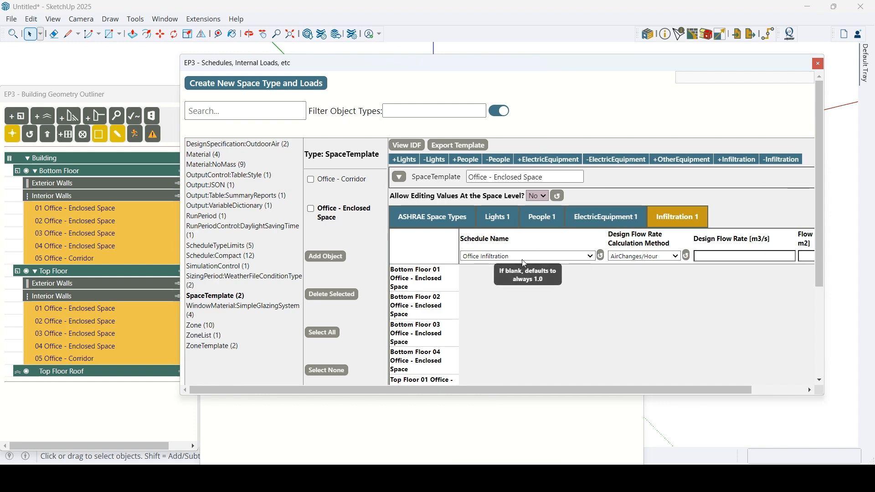
{"action": "left_click_drag", "start_coordinate": [557, 389], "coordinate": [613, 390]}
{"action": "scroll", "coordinate": [754, 310], "scroll_direction": "down", "scroll_amount": 3}
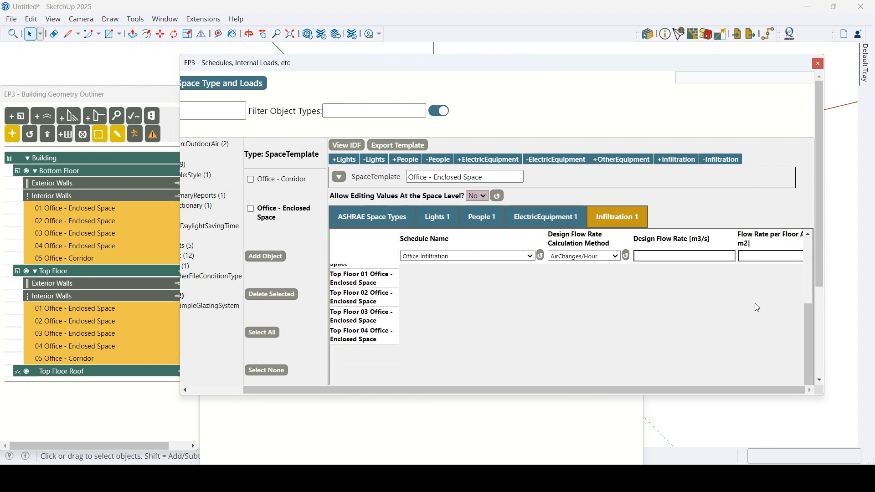
{"action": "scroll", "coordinate": [754, 302], "scroll_direction": "down", "scroll_amount": 5}
{"action": "left_click_drag", "start_coordinate": [445, 343], "coordinate": [412, 342]}
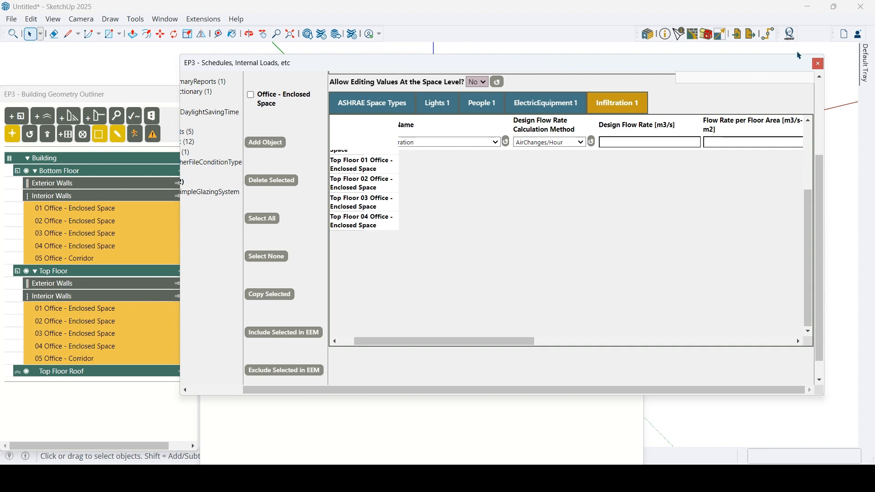
{"action": "left_click", "coordinate": [819, 64]}
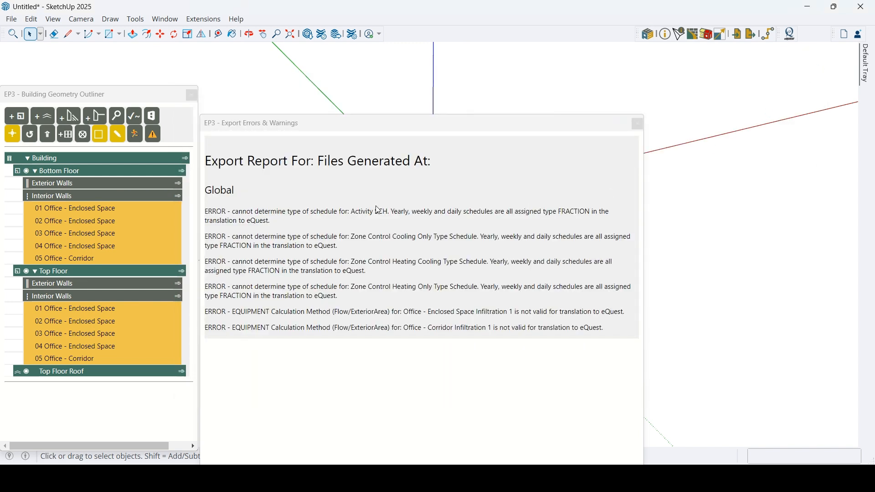
Close the old export report and merge the Global model with eQuest again, saving the INP file in the tutorial folder of eQuest export.
{"action": "left_click", "coordinate": [637, 124]}
{"action": "left_click", "coordinate": [751, 34]}
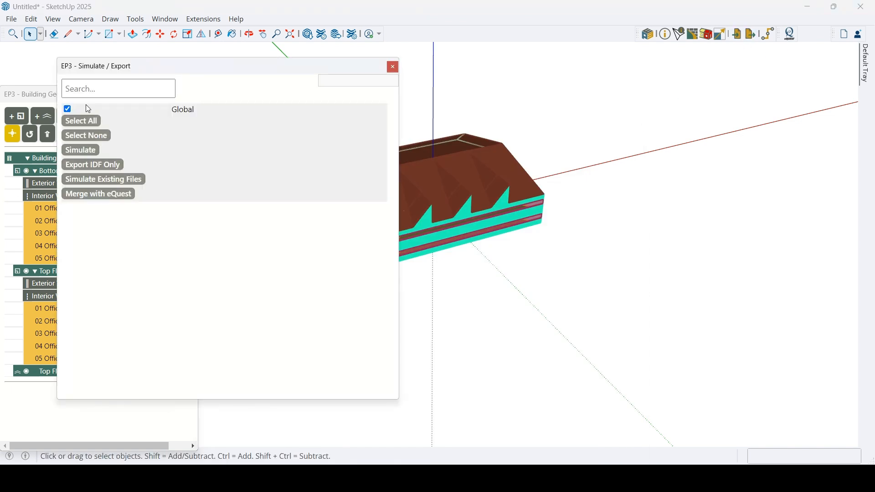
{"action": "left_click", "coordinate": [120, 199]}
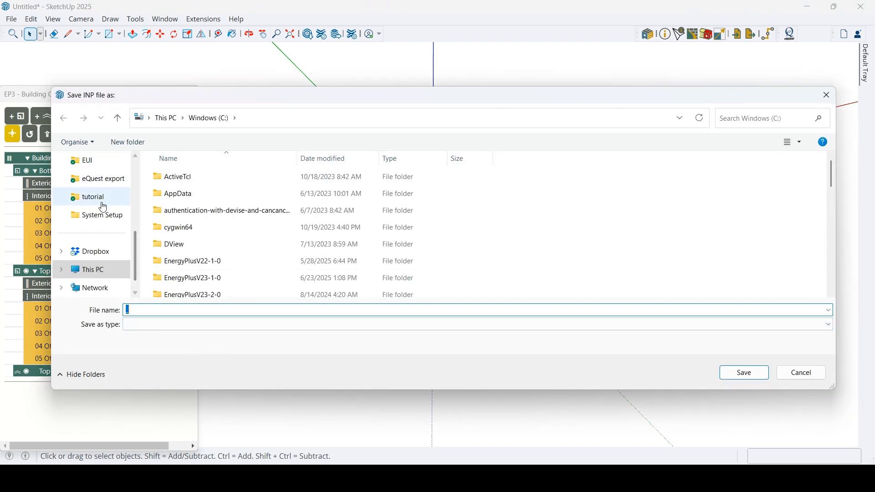
{"action": "left_click", "coordinate": [105, 178]}
{"action": "double_click", "coordinate": [180, 187]}
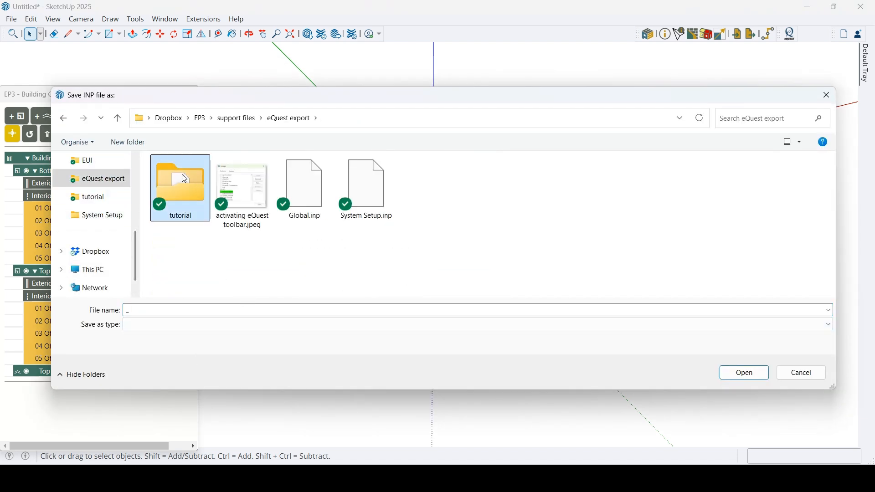
{"action": "left_click", "coordinate": [139, 313]}
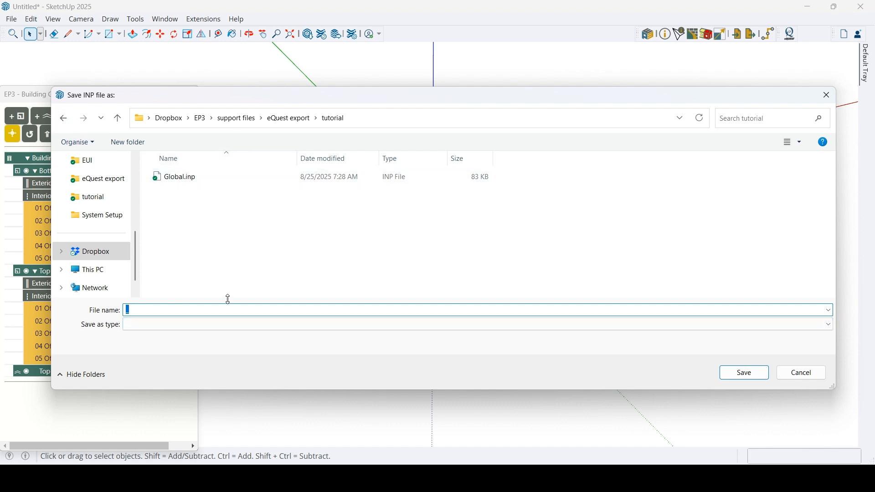
{"action": "left_click", "coordinate": [745, 375]}
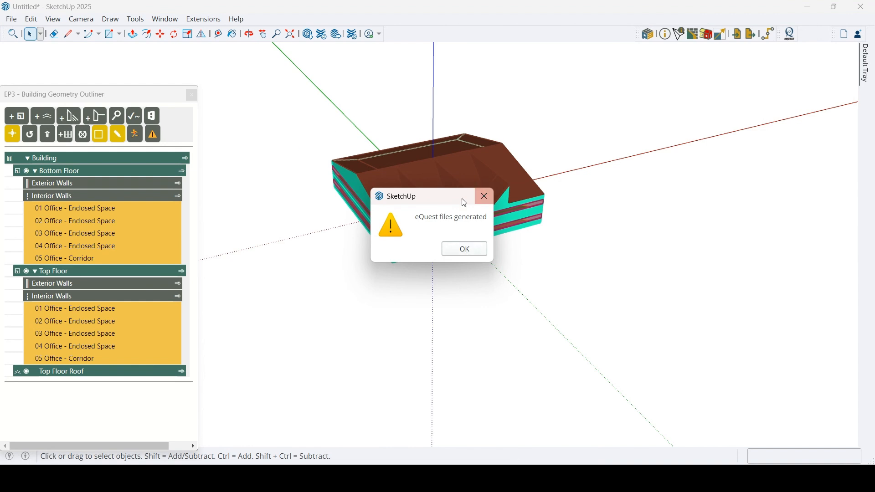
{"action": "left_click", "coordinate": [460, 250]}
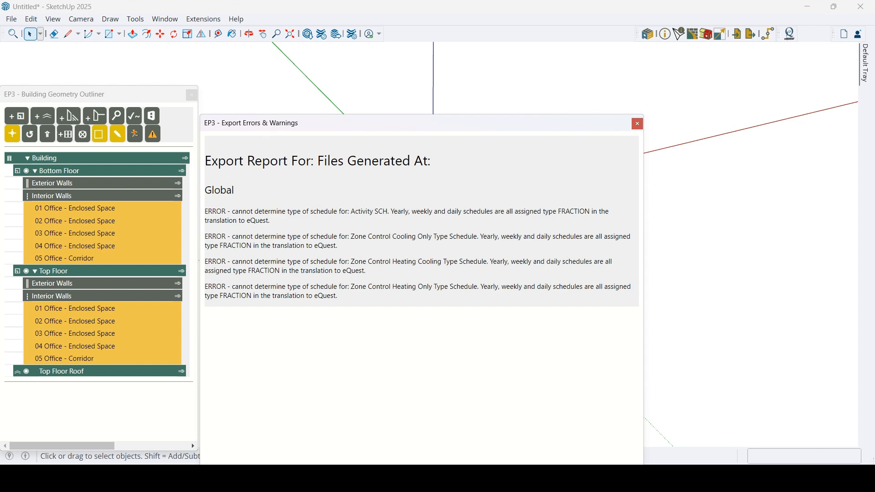
Switch to eQUEST and browse for a project file to open in the tutorial folder of eQuest export.
{"action": "left_click", "coordinate": [631, 477]}
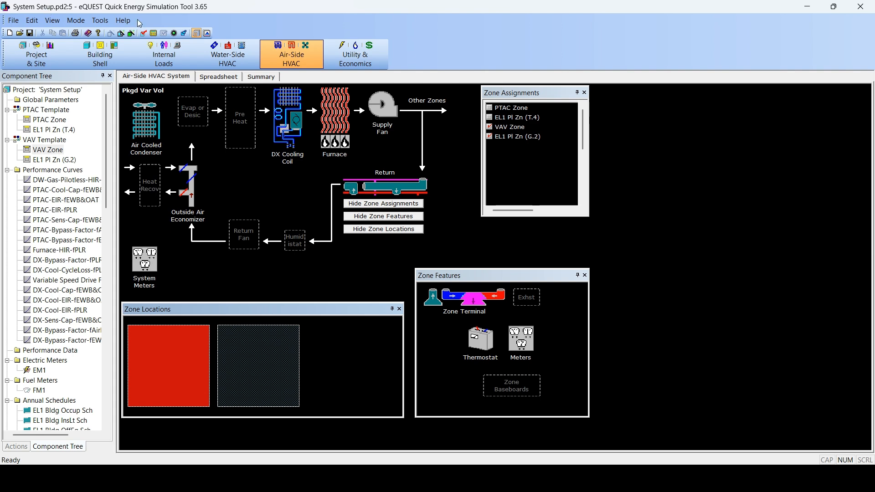
{"action": "left_click", "coordinate": [16, 22]}
{"action": "left_click", "coordinate": [25, 45]}
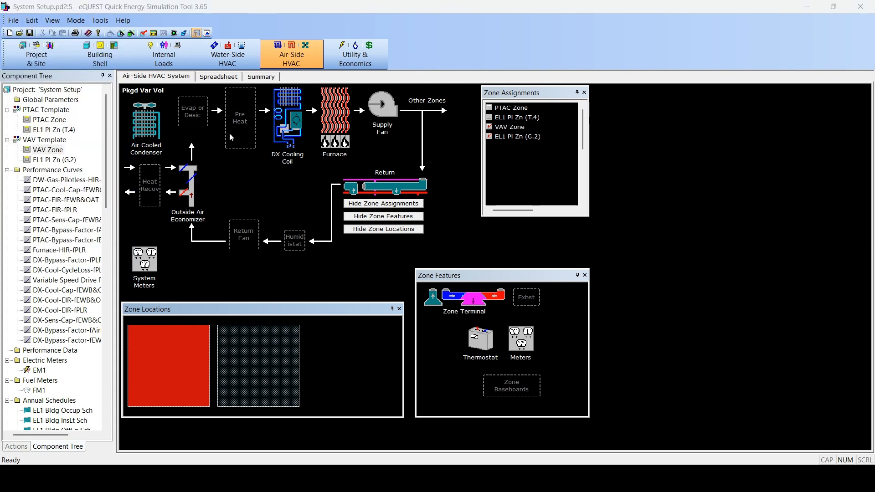
{"action": "scroll", "coordinate": [137, 218], "scroll_direction": "down", "scroll_amount": 2}
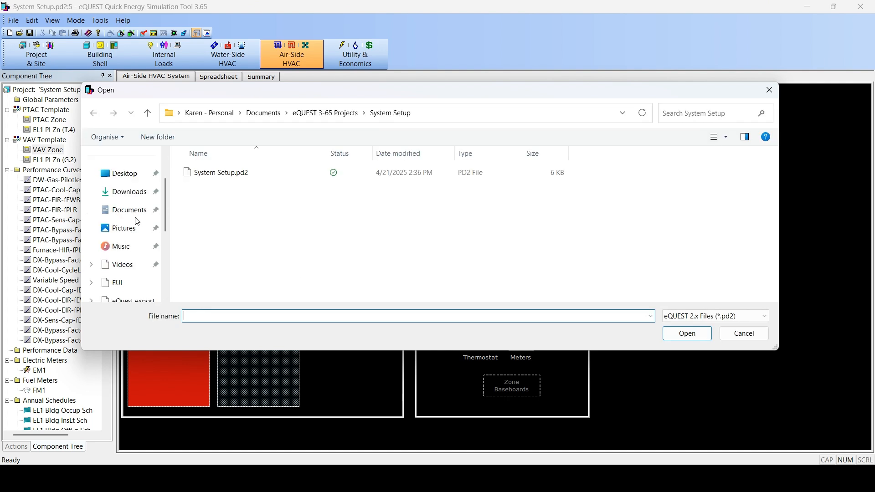
{"action": "left_click", "coordinate": [153, 255]}
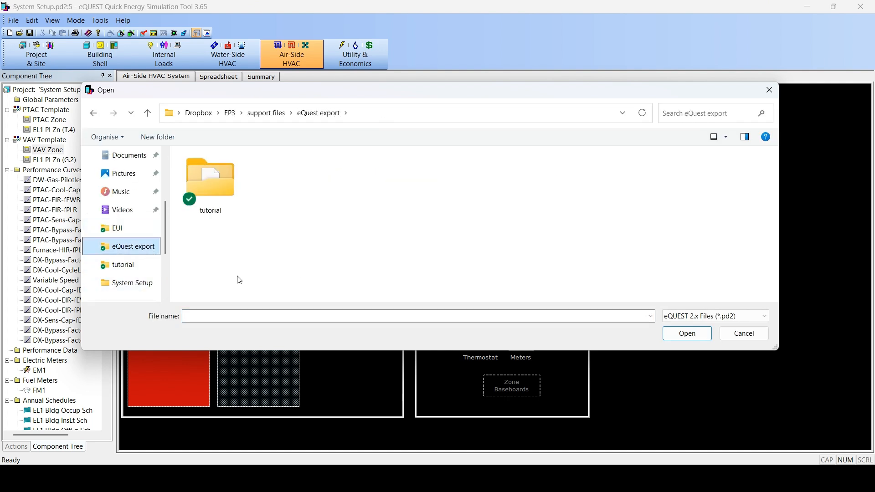
{"action": "double_click", "coordinate": [227, 179]}
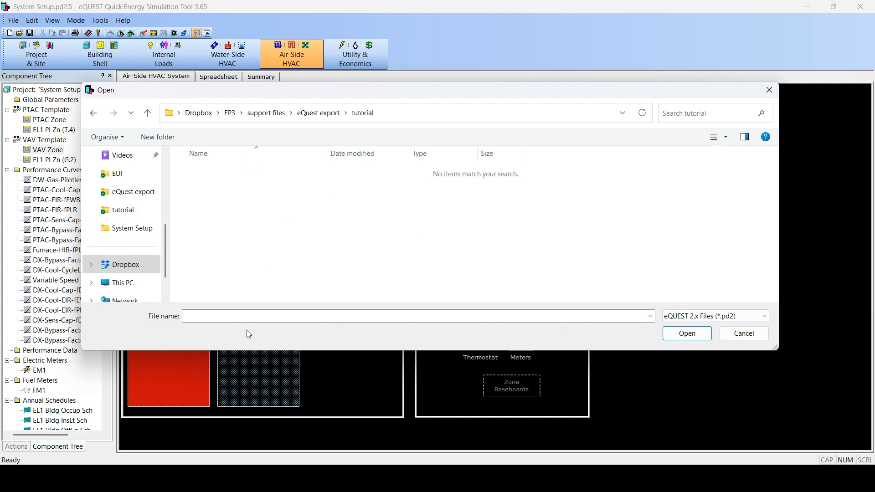
Open Global.inp as a DOE-2.2 BDL input file without saving System Setup, and create the Global project from it with the default settings.
{"action": "left_click", "coordinate": [699, 316]}
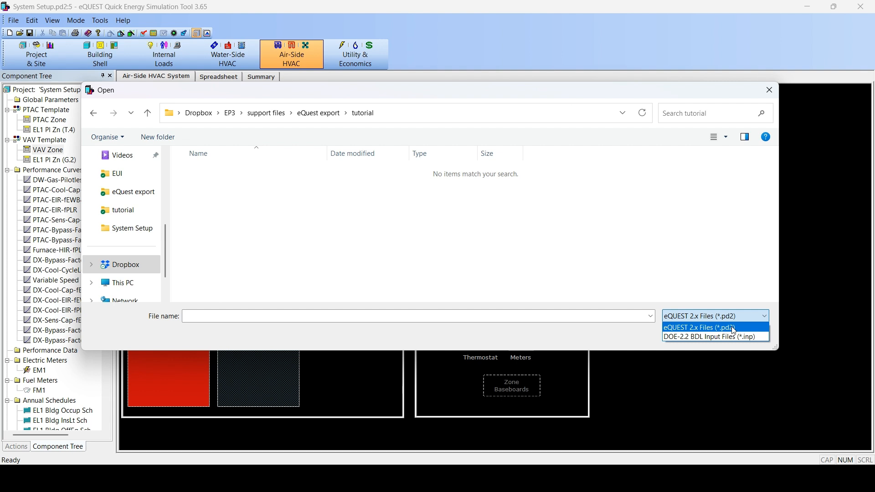
{"action": "left_click", "coordinate": [706, 337]}
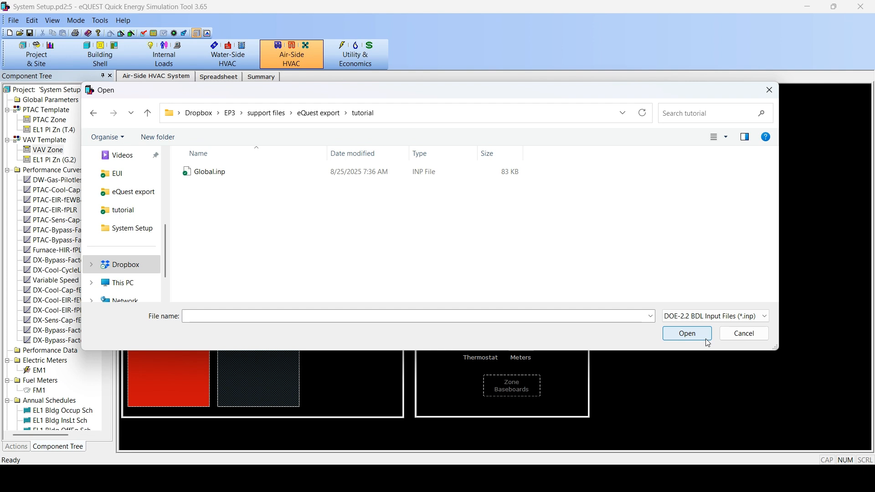
{"action": "left_click", "coordinate": [197, 175]}
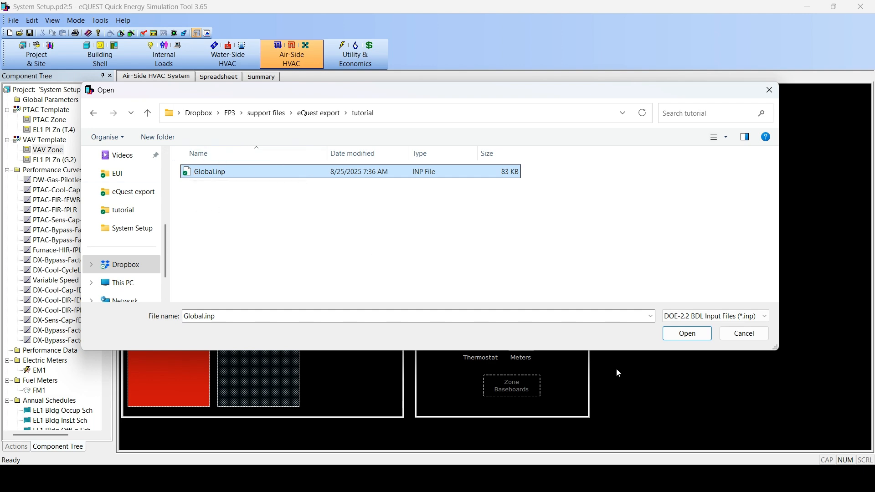
{"action": "left_click", "coordinate": [687, 333]}
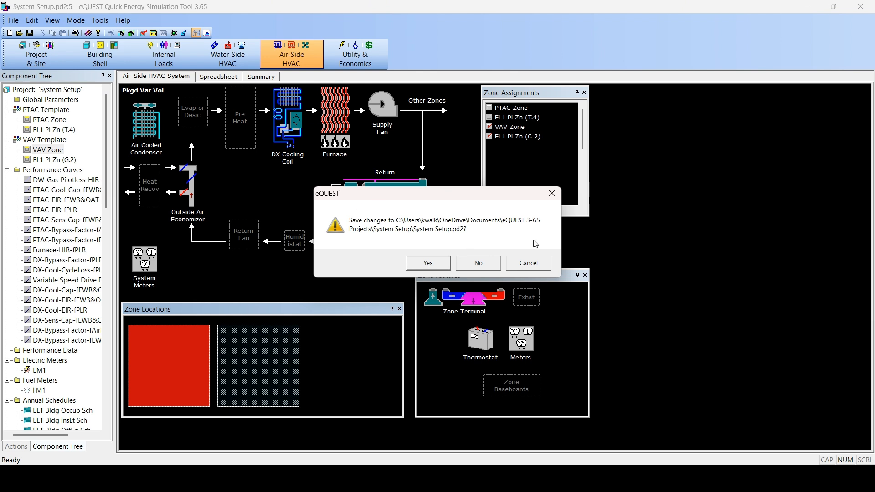
{"action": "left_click", "coordinate": [487, 268]}
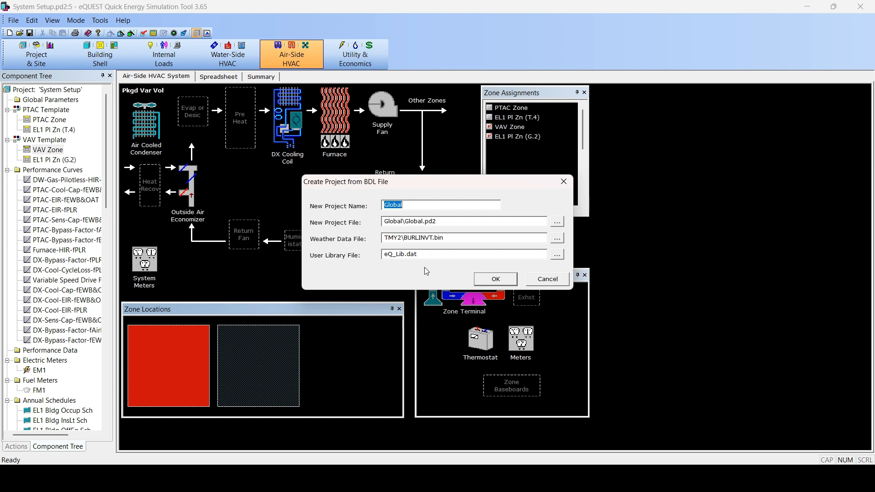
{"action": "left_click", "coordinate": [496, 279]}
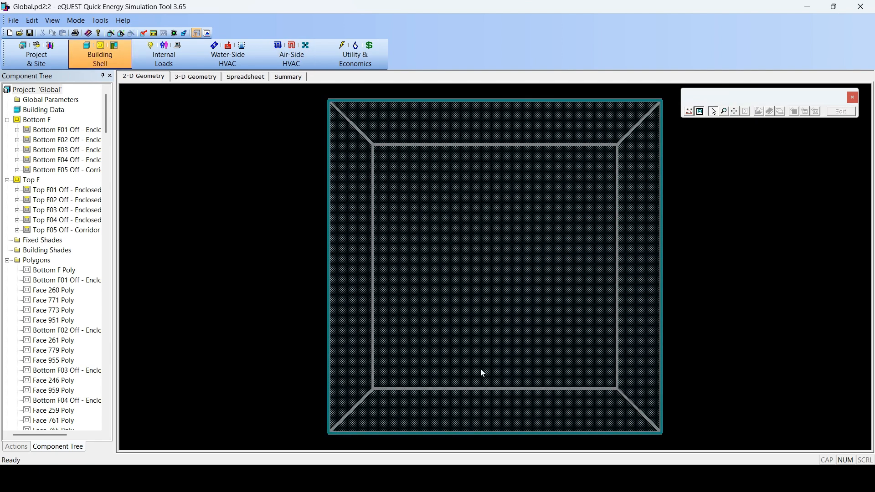
Inspect the imported building in the 3-D geometry view from different angles.
{"action": "left_click", "coordinate": [205, 76]}
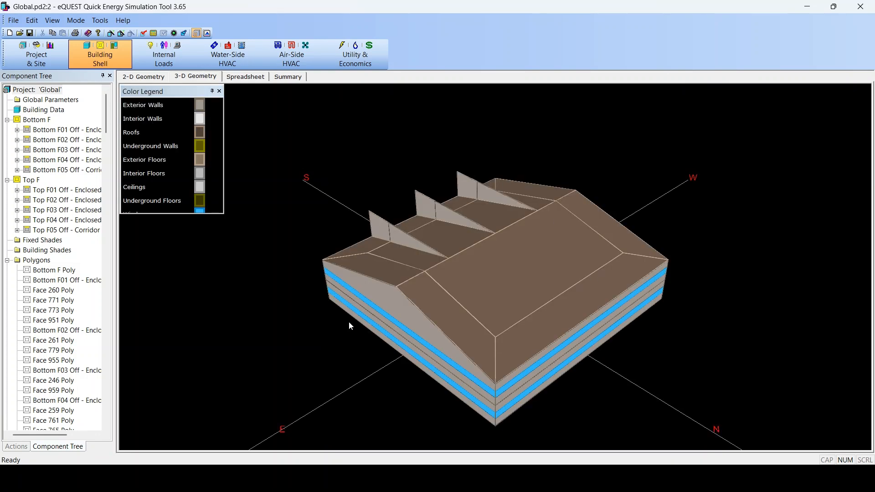
{"action": "mouse_move", "coordinate": [326, 331]}
{"action": "left_mouse_down"}
{"action": "mouse_move", "coordinate": [396, 313]}
{"action": "mouse_move", "coordinate": [404, 279]}
{"action": "mouse_move", "coordinate": [408, 302]}
{"action": "left_mouse_up"}
{"action": "mouse_move", "coordinate": [606, 337]}
{"action": "left_mouse_down"}
{"action": "mouse_move", "coordinate": [551, 343]}
{"action": "mouse_move", "coordinate": [593, 340]}
{"action": "left_mouse_up"}
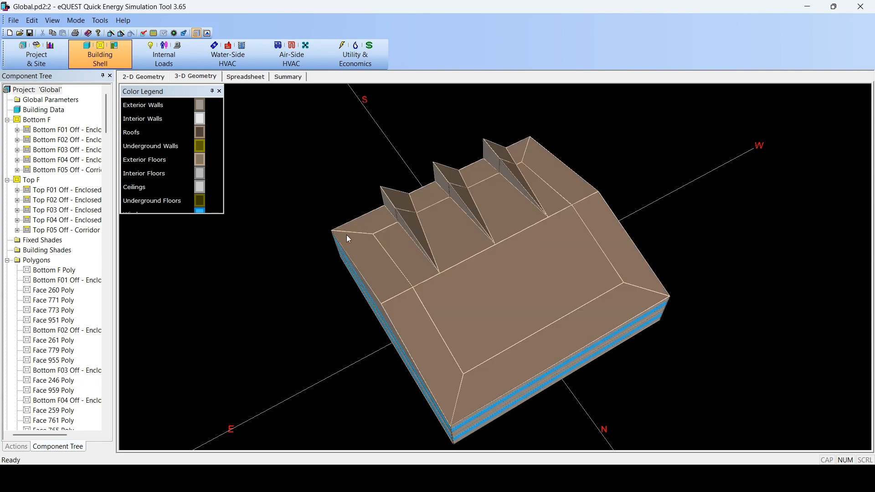
Look through the Bottom F spaces under Internal Loads and their spreadsheet of general space data.
{"action": "left_click", "coordinate": [164, 59]}
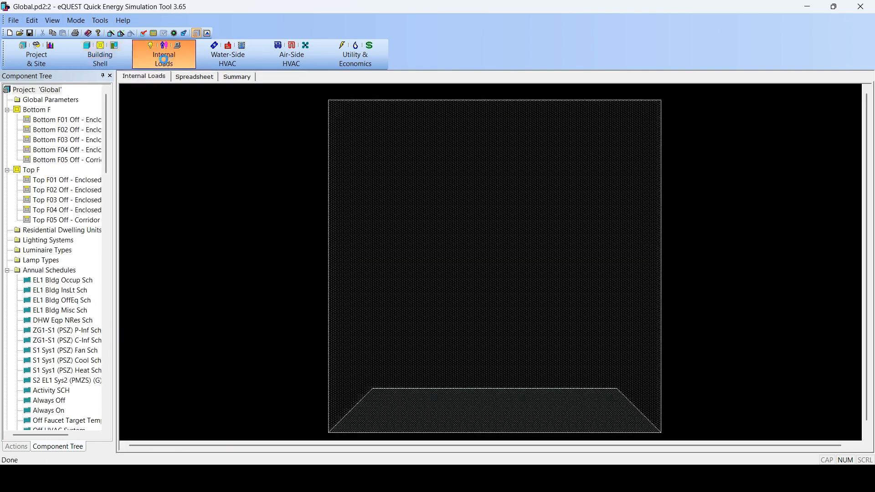
{"action": "left_click", "coordinate": [57, 120]}
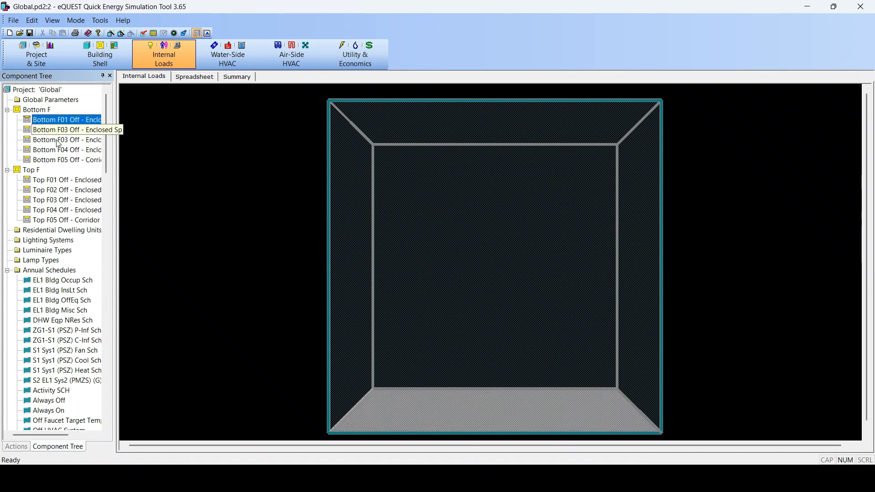
{"action": "left_click", "coordinate": [59, 139]}
{"action": "left_click", "coordinate": [59, 149]}
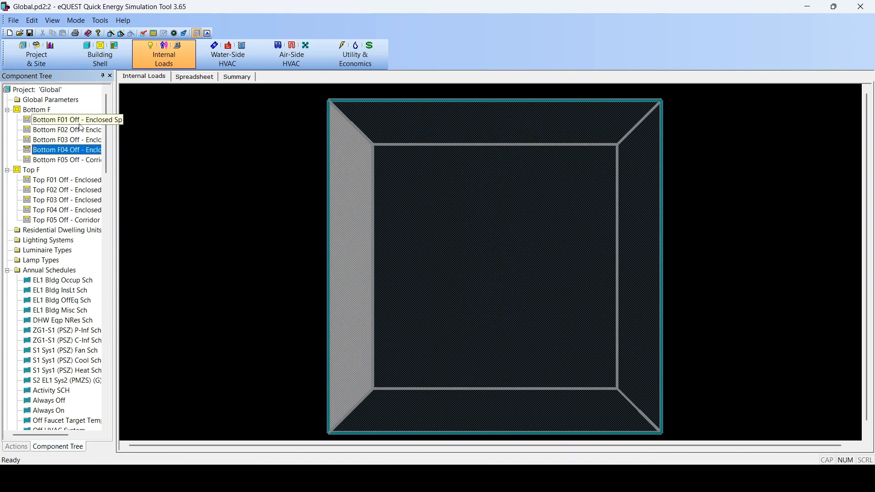
{"action": "left_click", "coordinate": [80, 122]}
{"action": "left_click", "coordinate": [200, 77]}
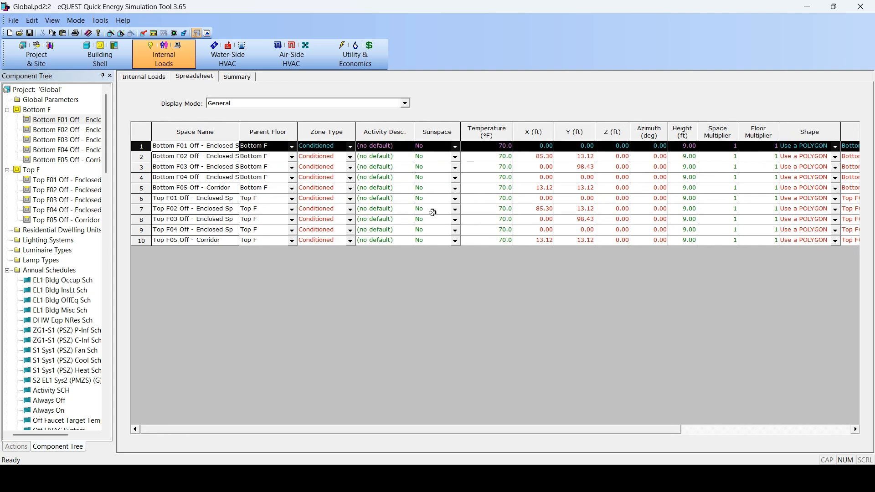
Check the equipment, infiltration and lighting properties of the Bottom F01 enclosed office space, and close its properties.
{"action": "left_click", "coordinate": [151, 78]}
{"action": "double_click", "coordinate": [67, 119]}
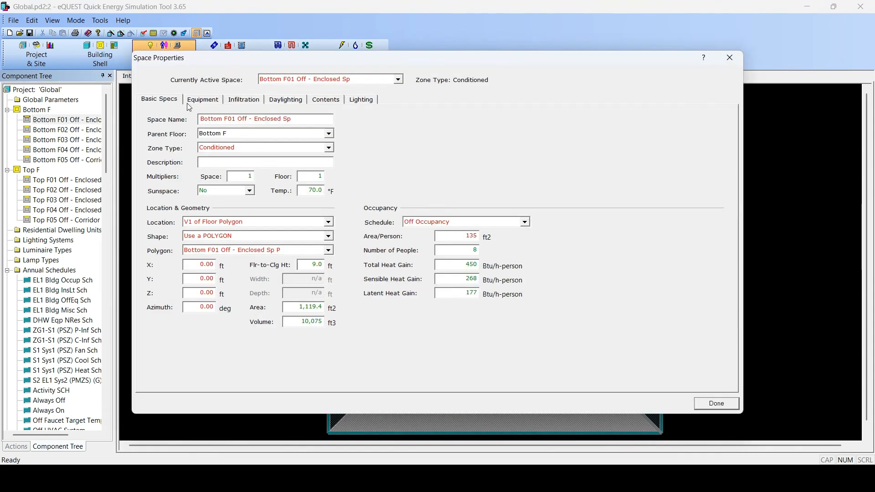
{"action": "left_click", "coordinate": [194, 102]}
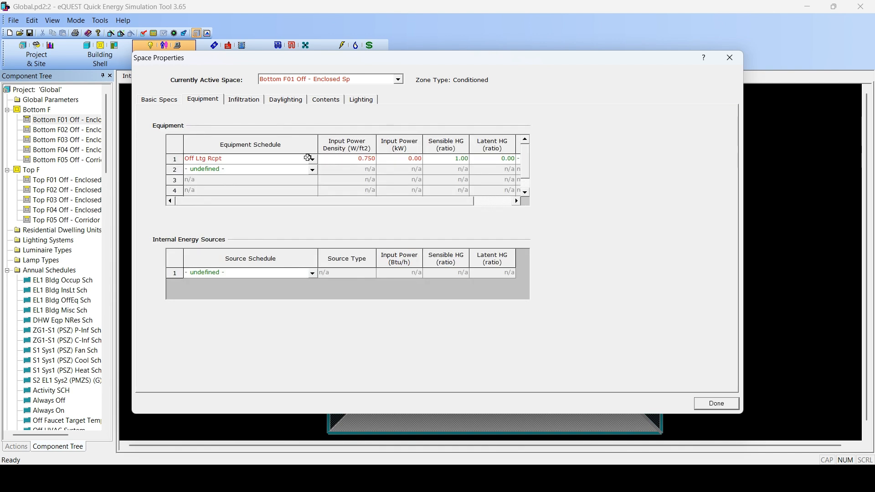
{"action": "left_click", "coordinate": [244, 99]}
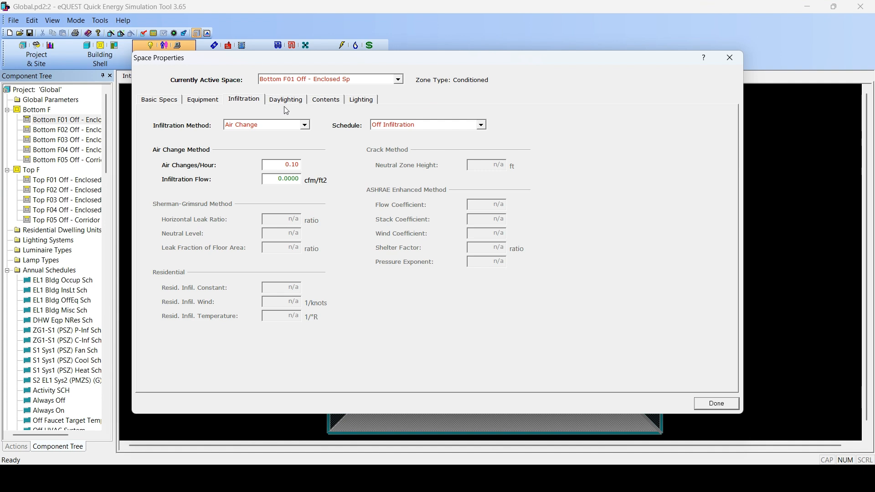
{"action": "left_click", "coordinate": [363, 100]}
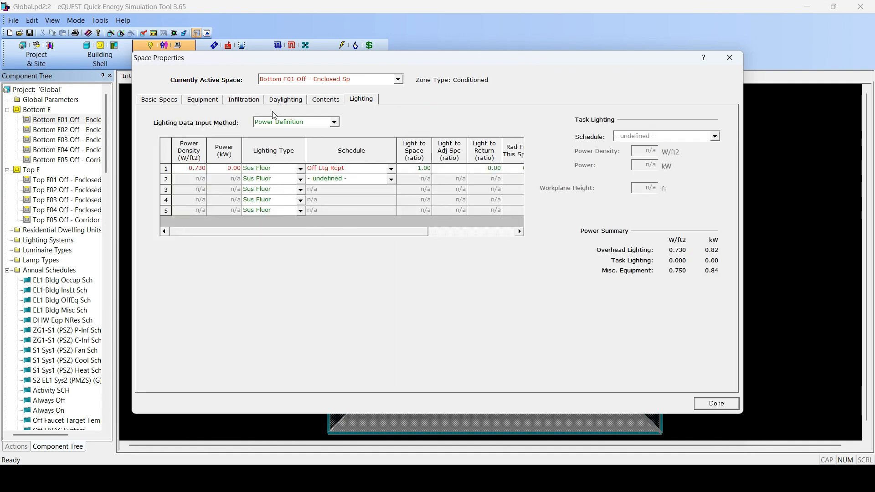
{"action": "left_click", "coordinate": [244, 100]}
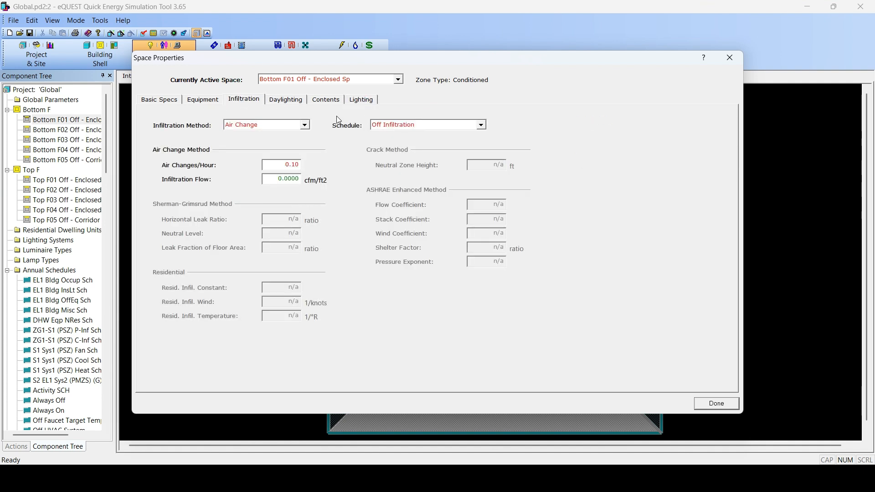
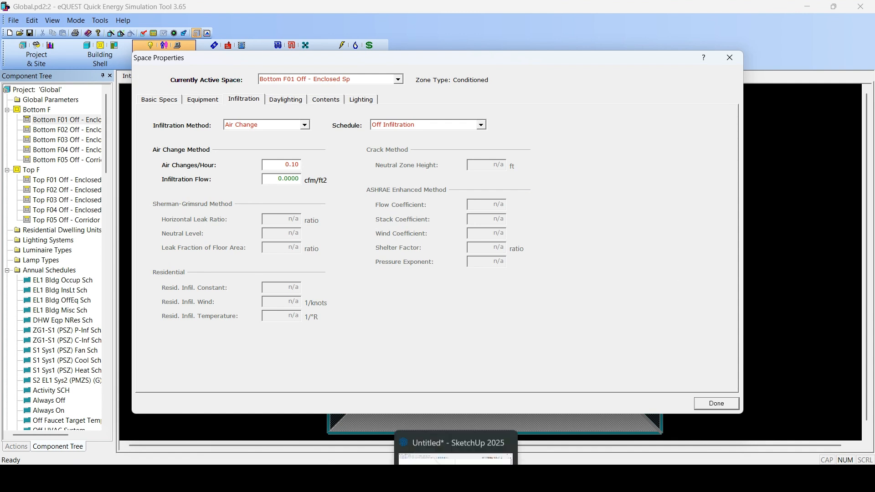
{"action": "left_click", "coordinate": [455, 477]}
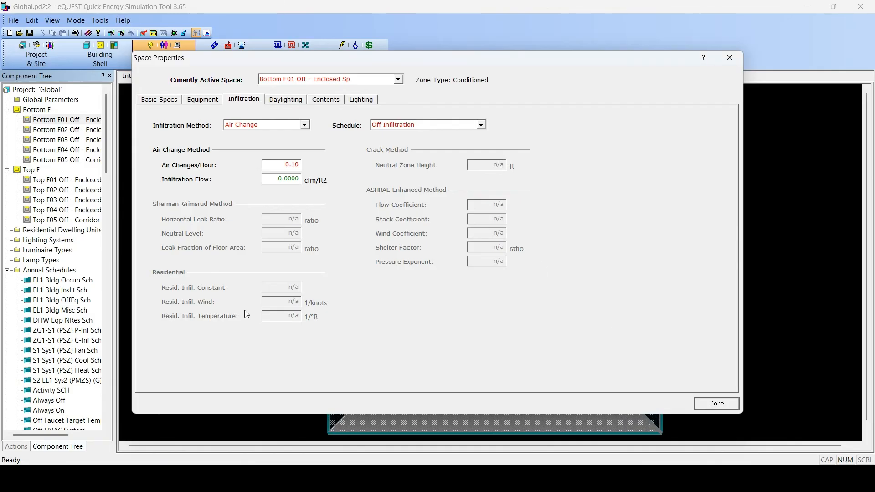
{"action": "left_click", "coordinate": [730, 58]}
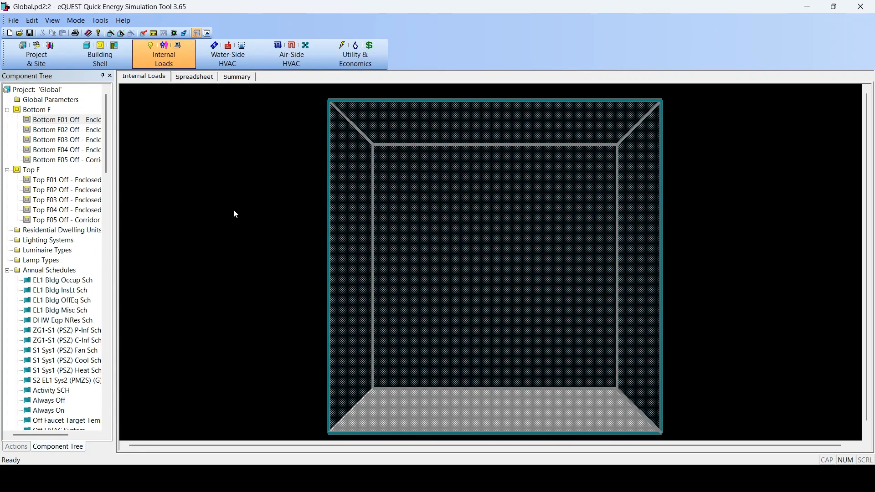
Review the zone assignments and locations of the two VAV floor systems and the two corridor systems under Air-Side HVAC.
{"action": "left_click", "coordinate": [300, 58]}
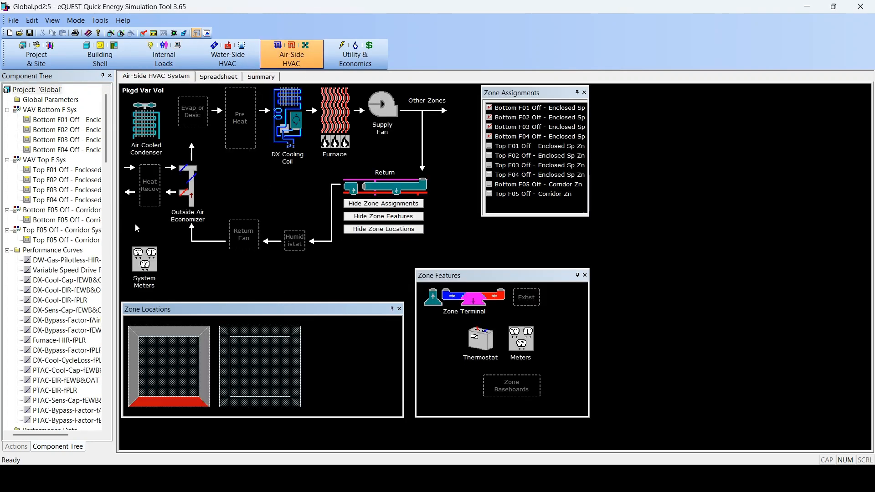
{"action": "left_click", "coordinate": [71, 111]}
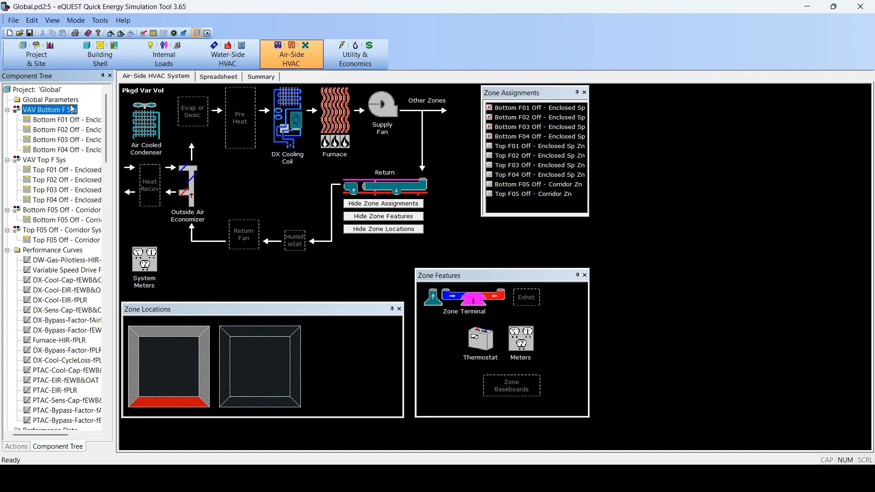
{"action": "left_click", "coordinate": [46, 160]}
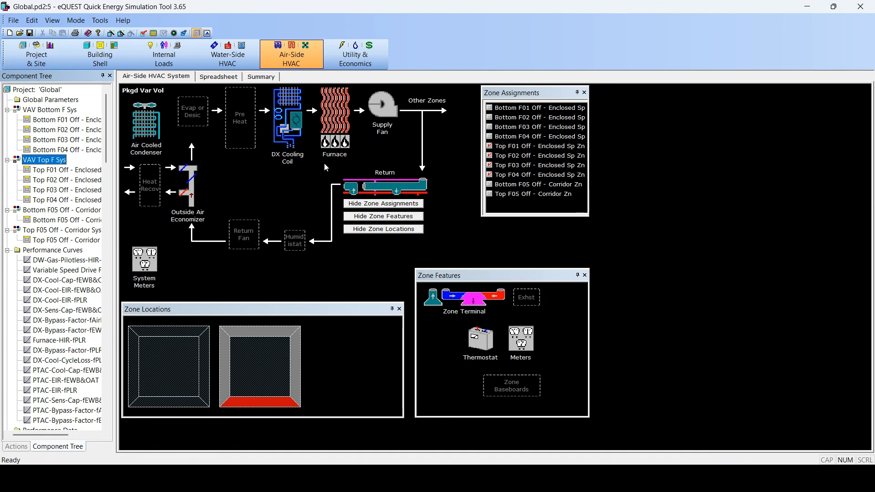
{"action": "left_click", "coordinate": [64, 210]}
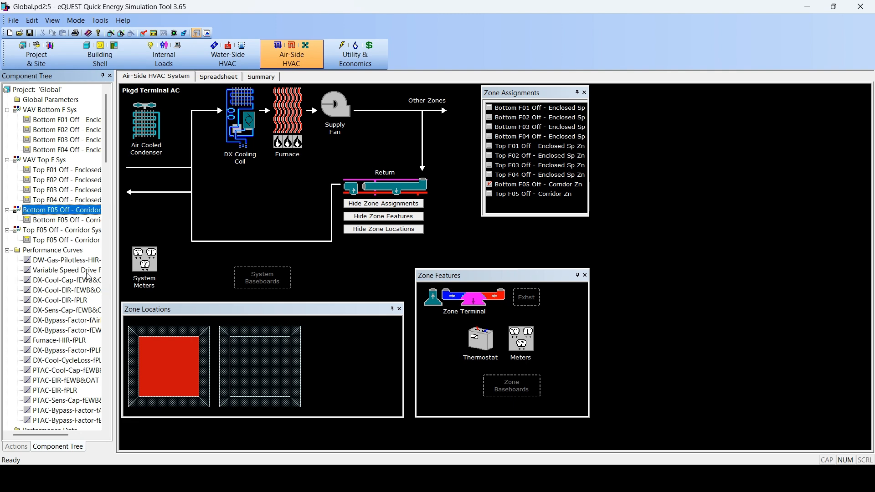
{"action": "left_click", "coordinate": [80, 230]}
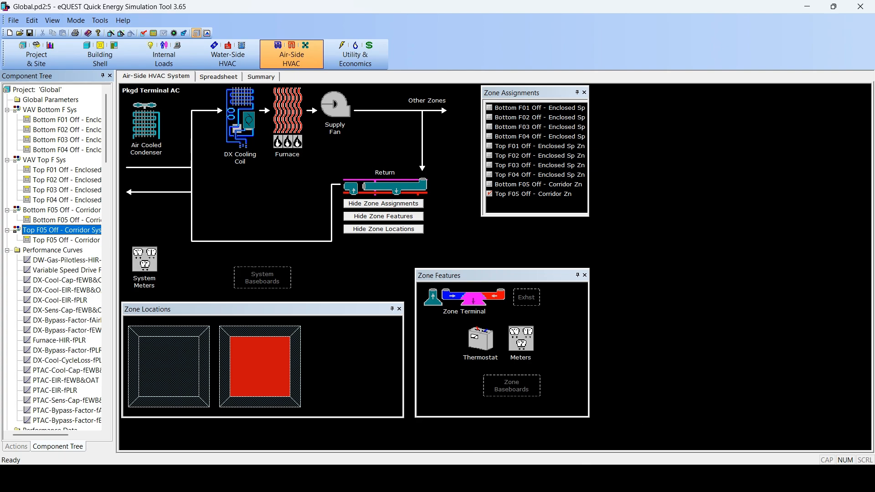
Switch to SketchUp, close the export report, and start adding a new EEM in the EP3 Global Settings.
{"action": "key", "text": "alt+Tab"}
{"action": "left_click", "coordinate": [637, 125]}
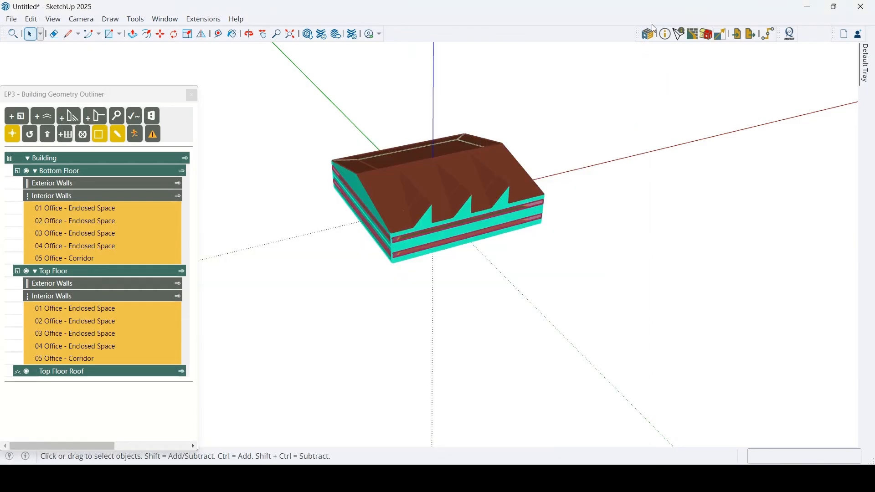
{"action": "left_click", "coordinate": [648, 33]}
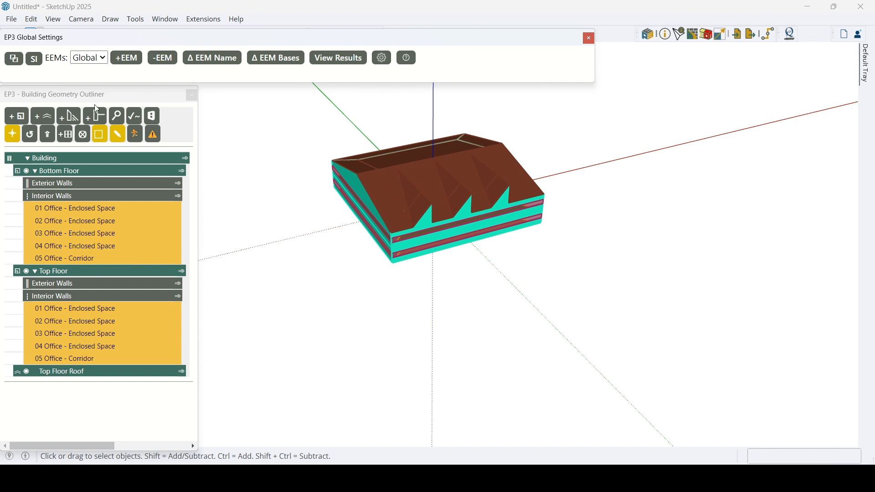
{"action": "left_click", "coordinate": [126, 58]}
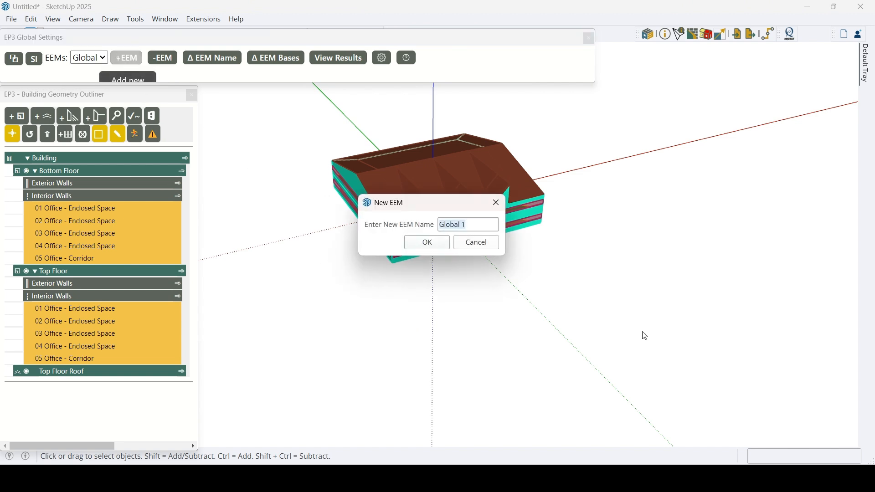
Switch back to eQUEST and widen the component tree to read the full system and zone names.
{"action": "left_click", "coordinate": [640, 433]}
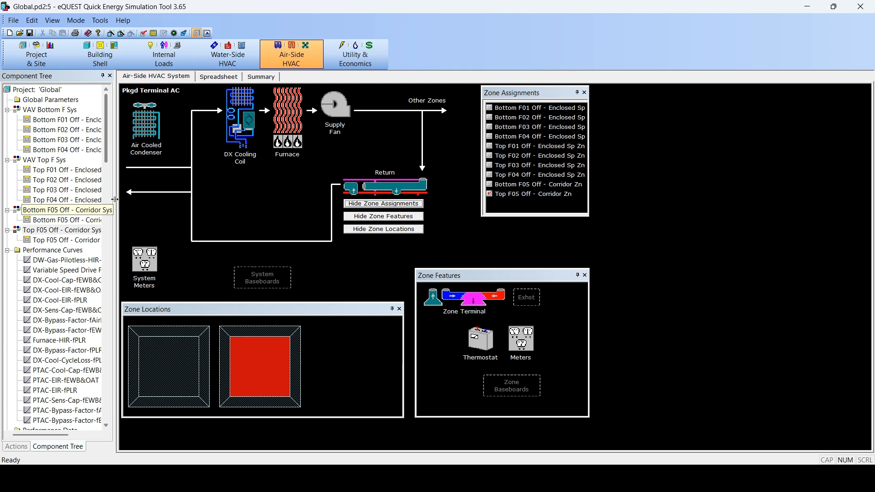
{"action": "left_click_drag", "start_coordinate": [114, 198], "coordinate": [178, 196]}
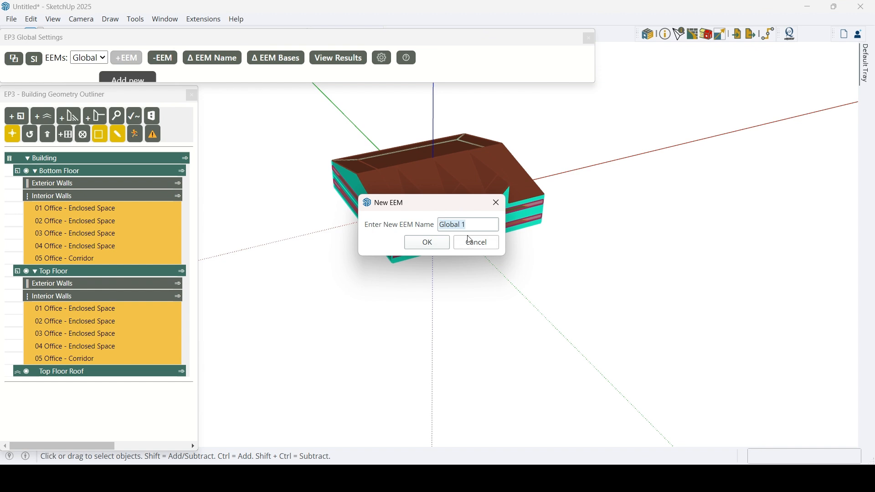
Name the new EEM PTAC, create it, and make it the active EEM in the EP3 Global Settings.
{"action": "type", "text": "PTAC"}
{"action": "left_click", "coordinate": [408, 243]}
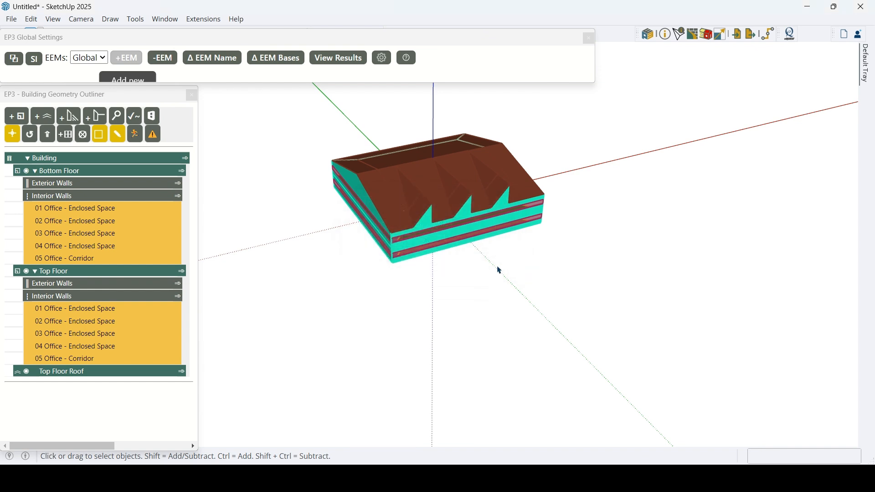
{"action": "left_click", "coordinate": [96, 57]}
{"action": "left_click", "coordinate": [86, 88]}
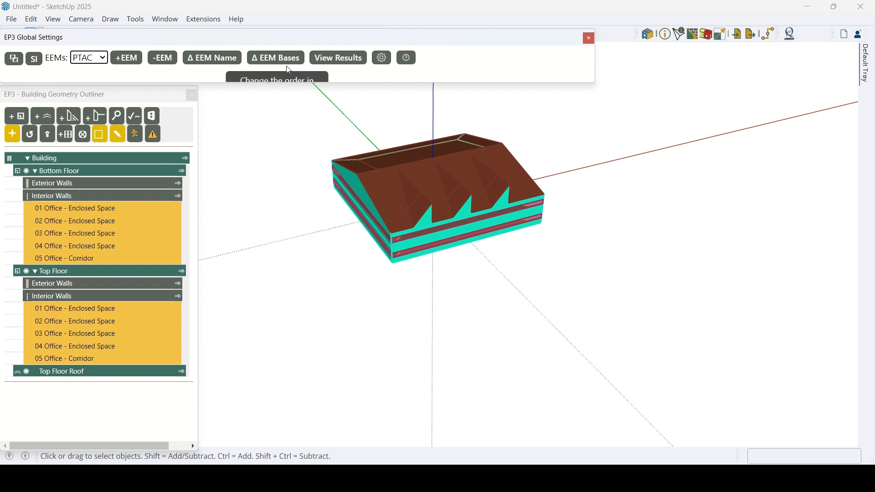
Open the eQuest merge settings for the PTAC EEM and review the merged INP file, system distribution and zone template assignments.
{"action": "left_click", "coordinate": [865, 64]}
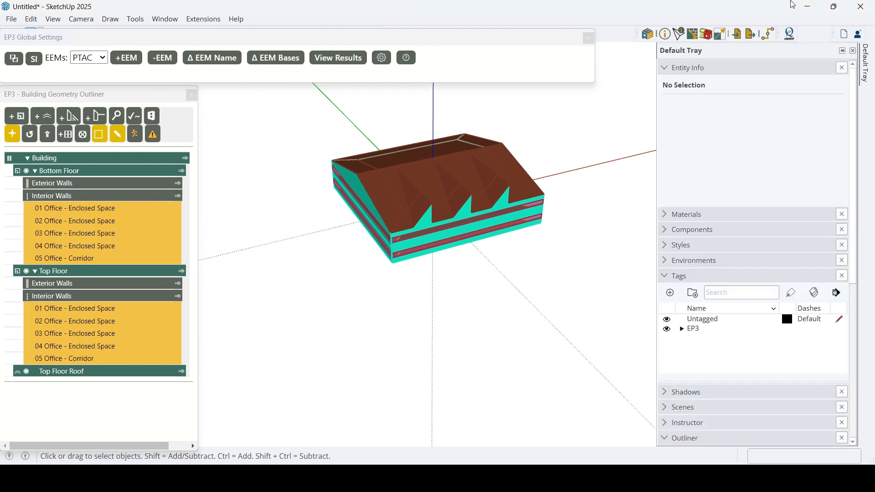
{"action": "left_click", "coordinate": [790, 35]}
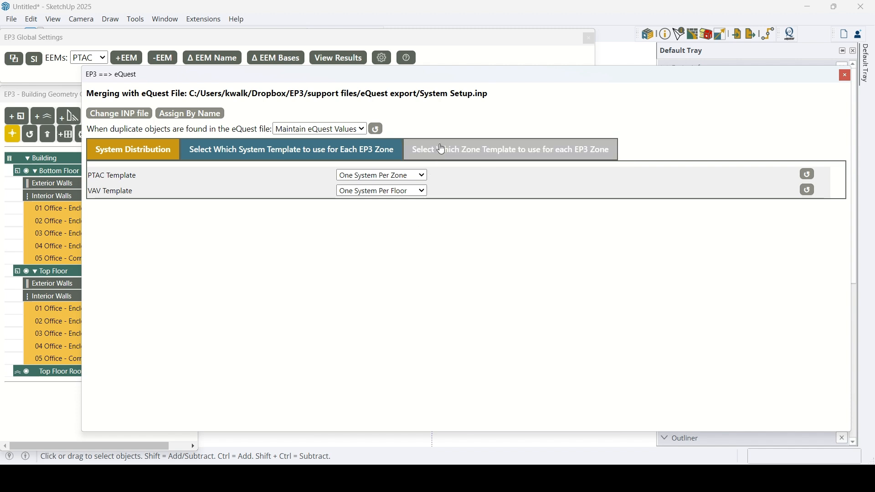
{"action": "left_click_drag", "start_coordinate": [420, 93], "coordinate": [514, 104]}
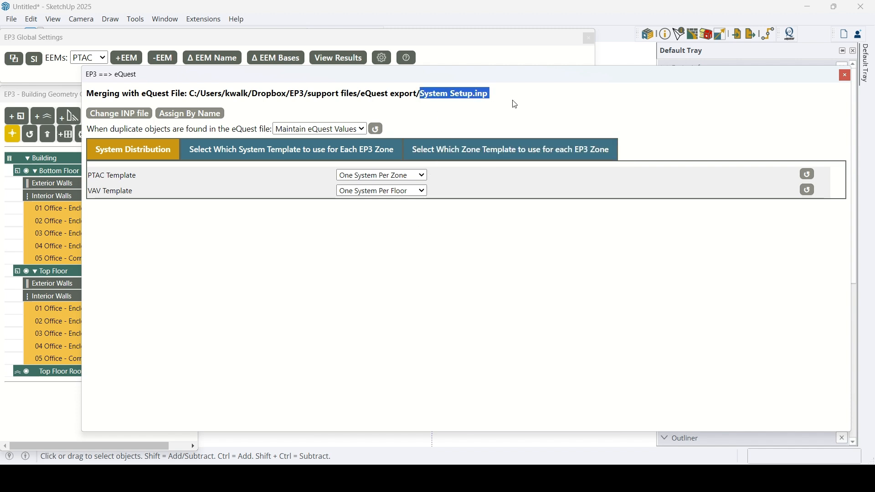
{"action": "left_click", "coordinate": [329, 278]}
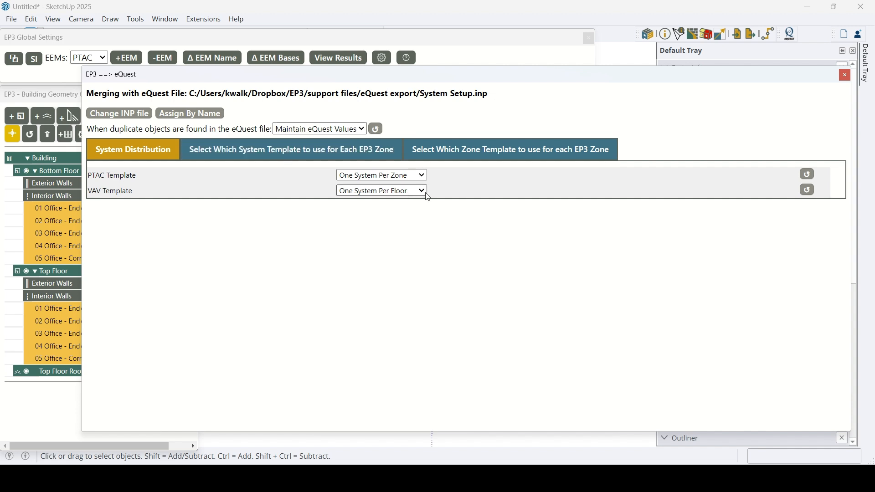
{"action": "left_click", "coordinate": [286, 147]}
{"action": "left_click", "coordinate": [491, 159]}
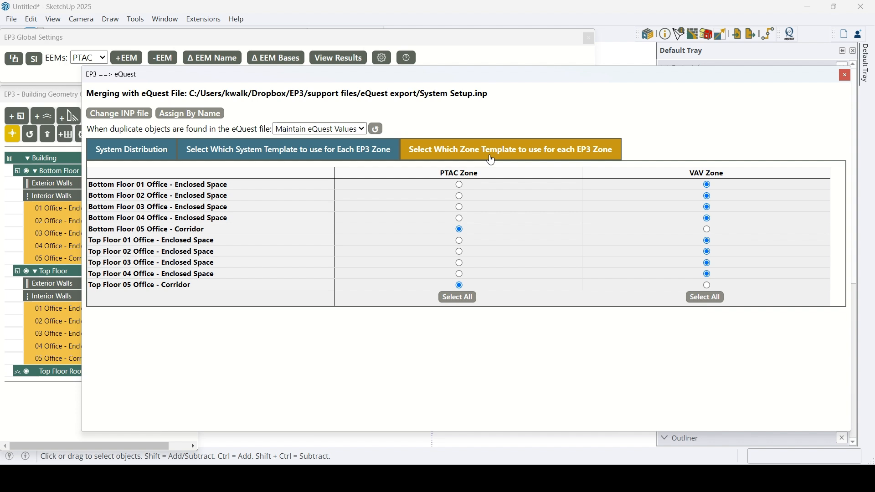
Assign the PTAC system template and the PTAC zone template to all EP3 zones, and close the eQuest merge settings.
{"action": "left_click", "coordinate": [315, 157]}
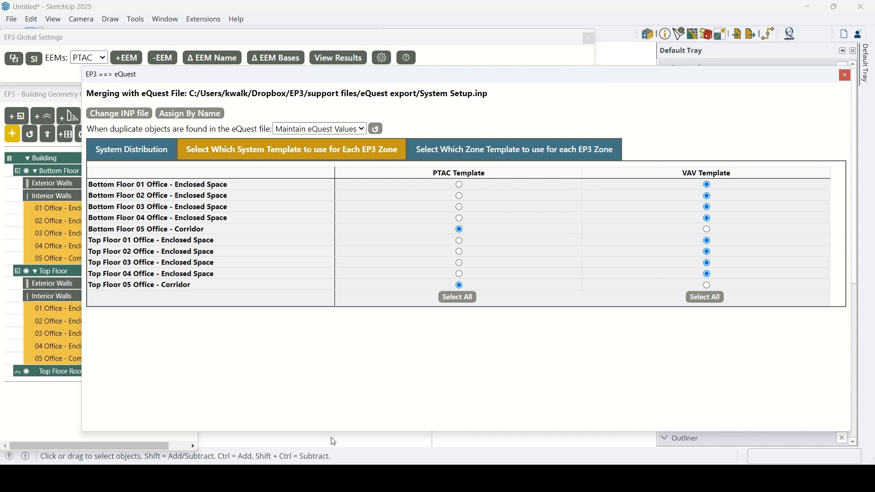
{"action": "left_click", "coordinate": [457, 296]}
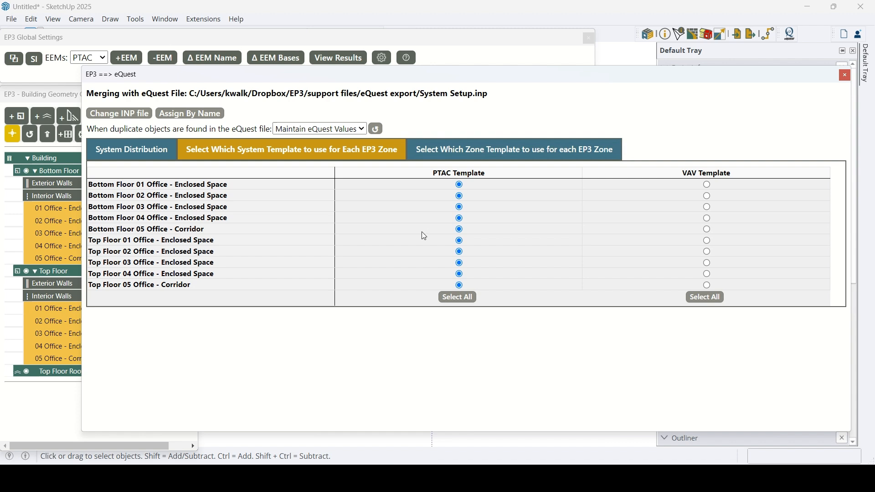
{"action": "left_click", "coordinate": [446, 145]}
{"action": "left_click", "coordinate": [456, 296]}
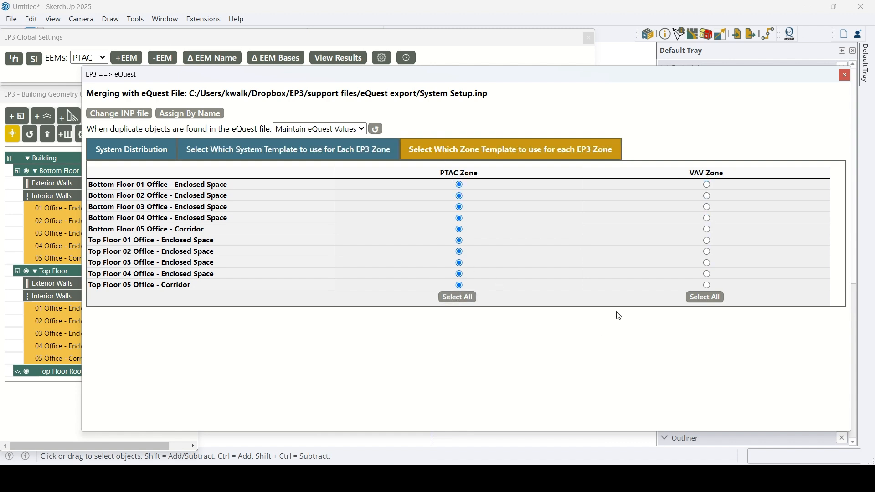
{"action": "left_click", "coordinate": [845, 76]}
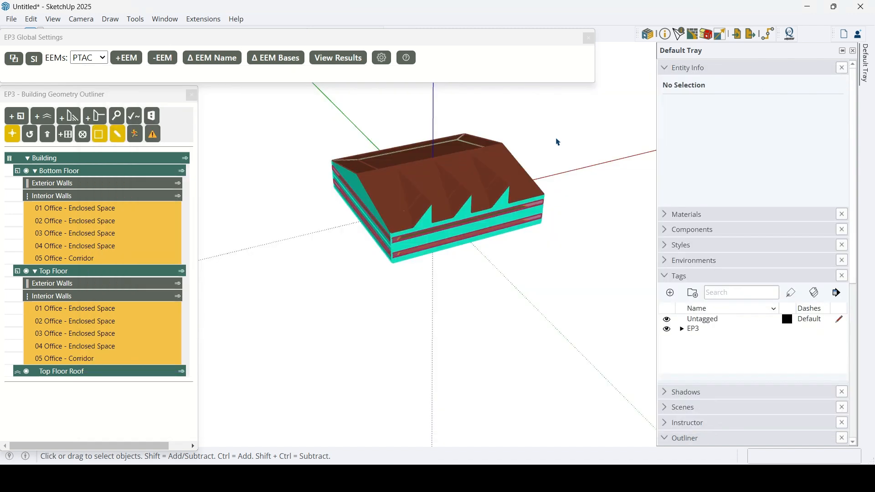
Make Global the active EEM and check its system distribution and its system and zone template assignments in the eQuest merge settings.
{"action": "left_click", "coordinate": [88, 58]}
{"action": "left_click", "coordinate": [86, 72]}
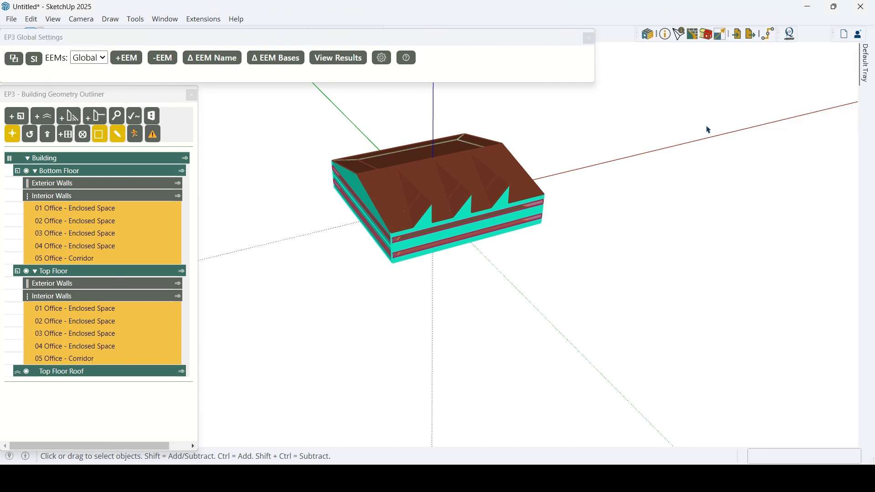
{"action": "left_click", "coordinate": [789, 37]}
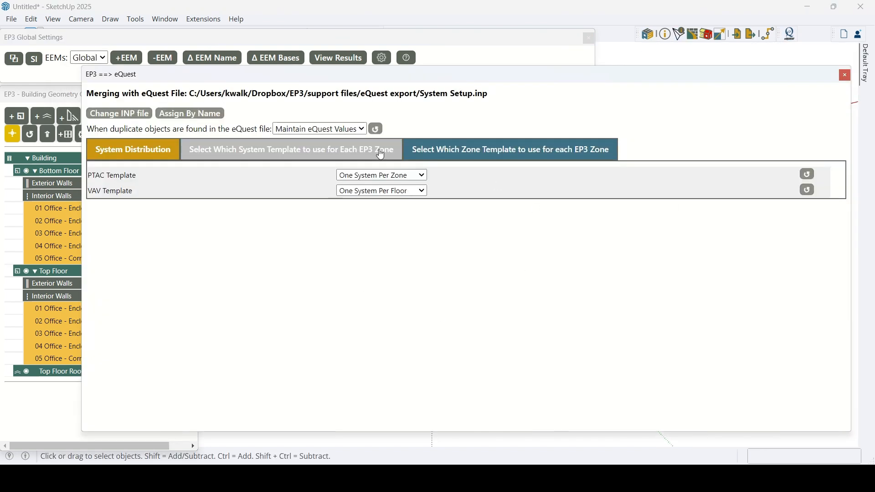
{"action": "left_click", "coordinate": [380, 154]}
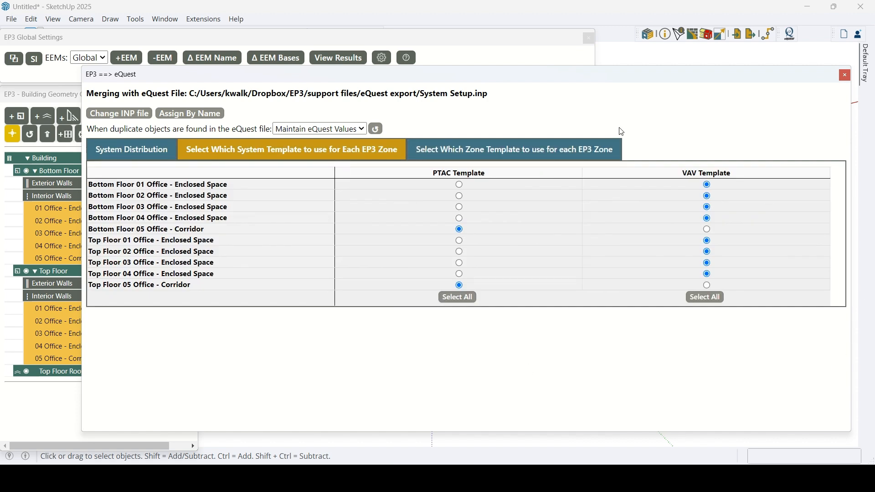
{"action": "left_click", "coordinate": [513, 154]}
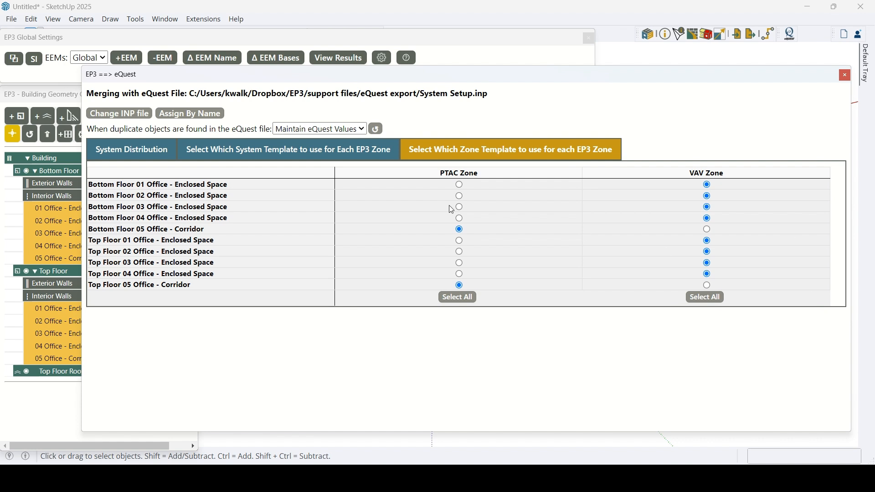
{"action": "left_click", "coordinate": [373, 155]}
{"action": "left_click", "coordinate": [140, 154]}
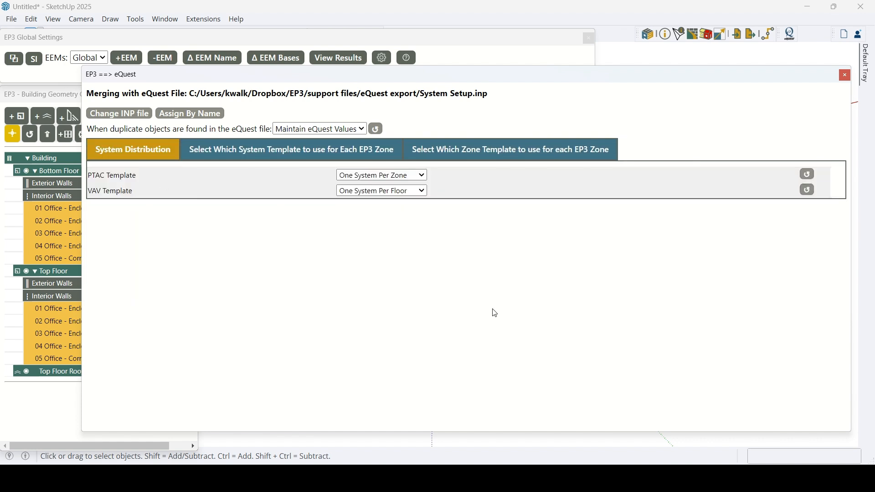
{"action": "left_click", "coordinate": [845, 76]}
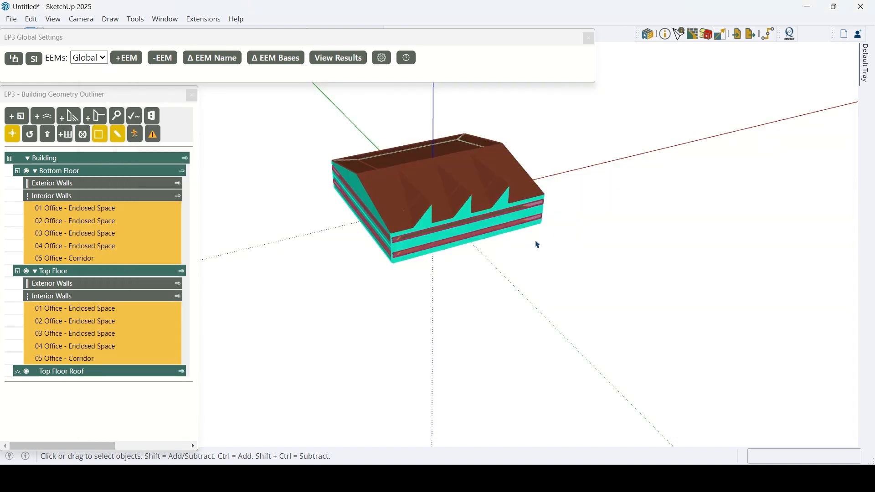
Export the PTAC EEM merged with eQuest into the tutorial folder inside eQuest export, and dismiss the completion message.
{"action": "left_click", "coordinate": [751, 35]}
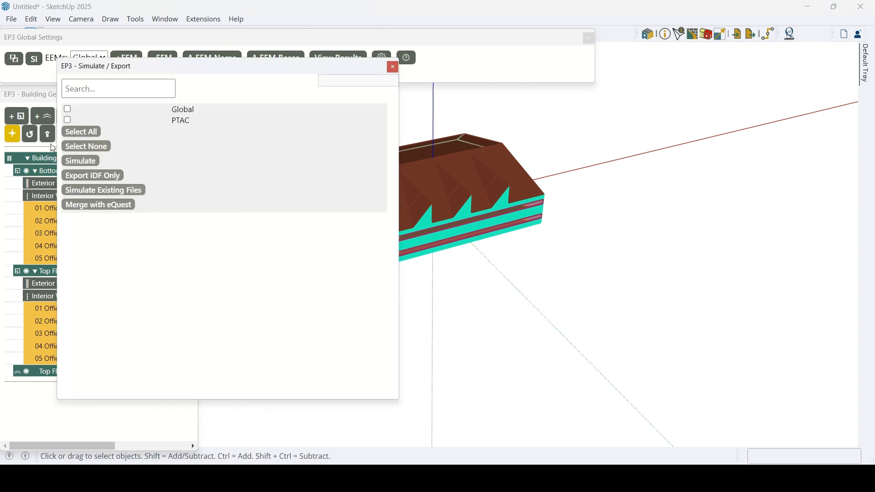
{"action": "left_click", "coordinate": [69, 120]}
{"action": "left_click", "coordinate": [99, 205]}
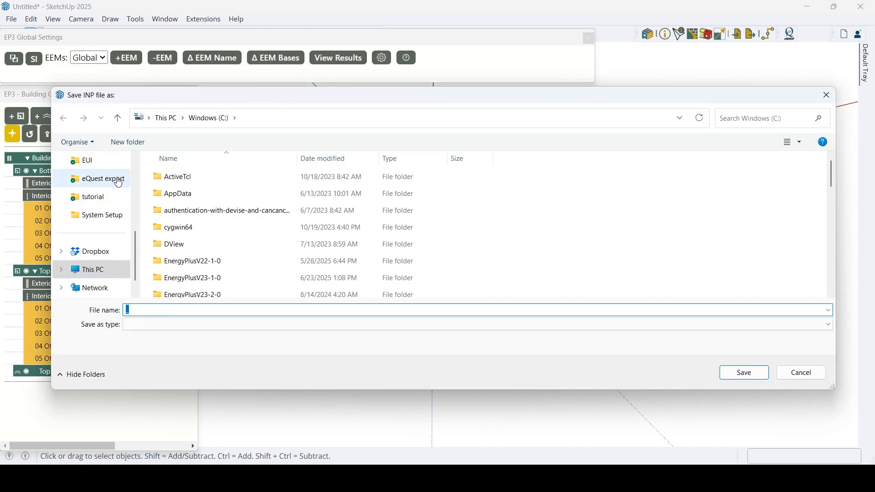
{"action": "left_click", "coordinate": [118, 182]}
{"action": "double_click", "coordinate": [169, 178]}
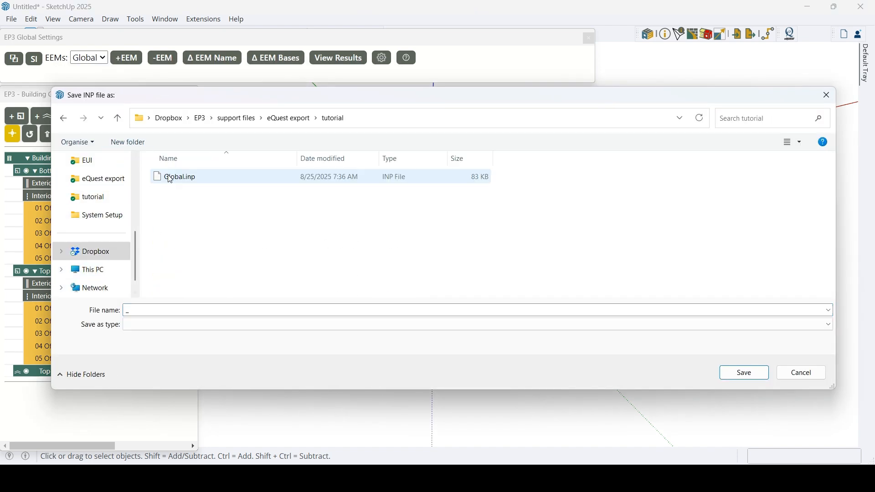
{"action": "left_click", "coordinate": [743, 375]}
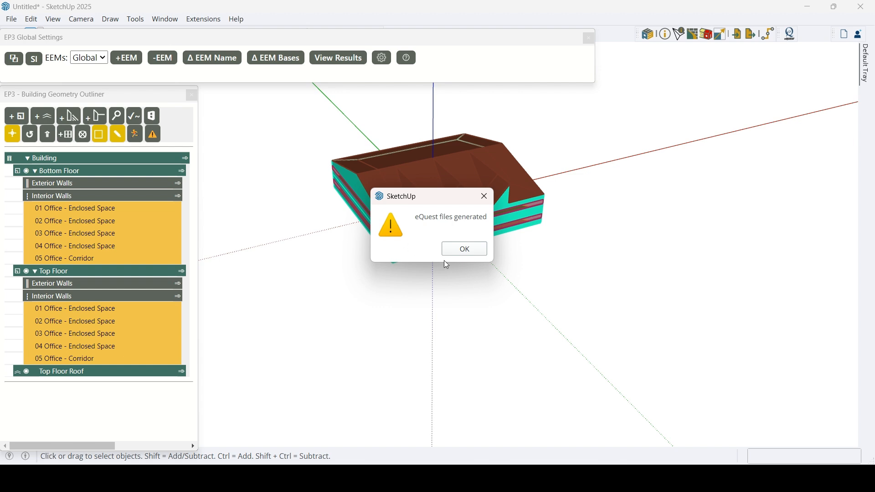
{"action": "left_click", "coordinate": [481, 250]}
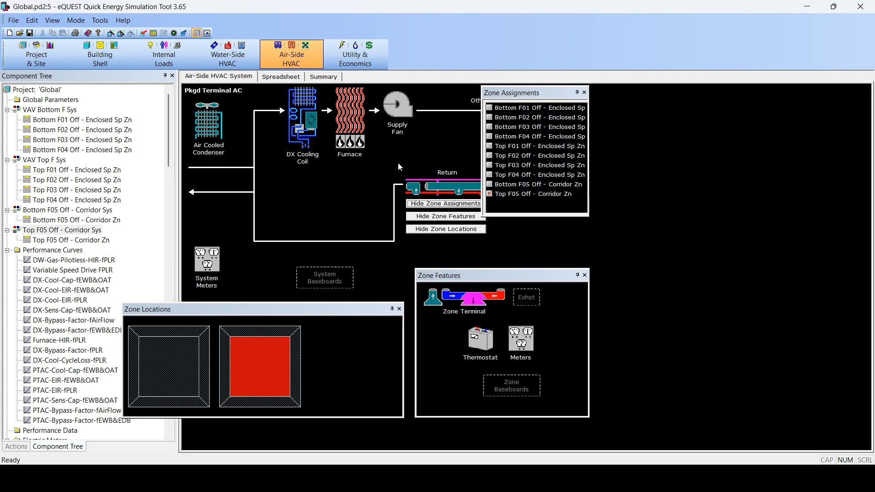
In eQUEST, save and simulate the Global project, and review the monthly electric and gas consumption in the summary results.
{"action": "left_click", "coordinate": [153, 32]}
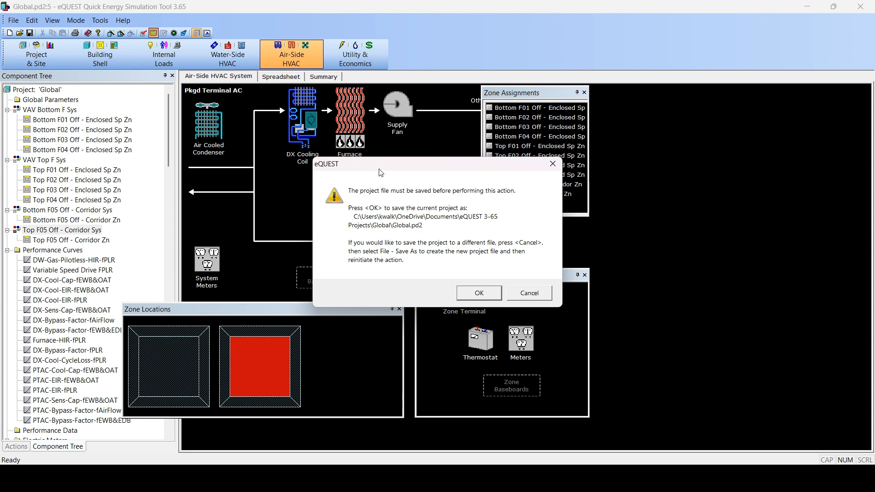
{"action": "left_click", "coordinate": [487, 295]}
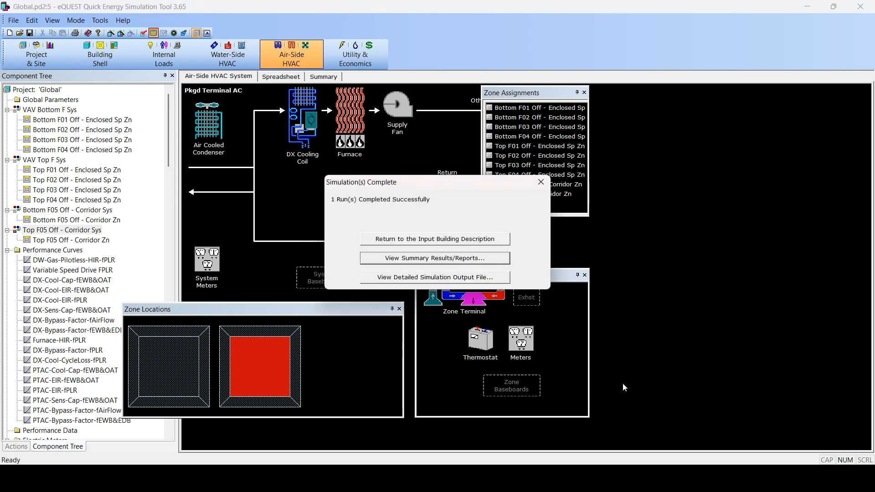
{"action": "left_click", "coordinate": [439, 258]}
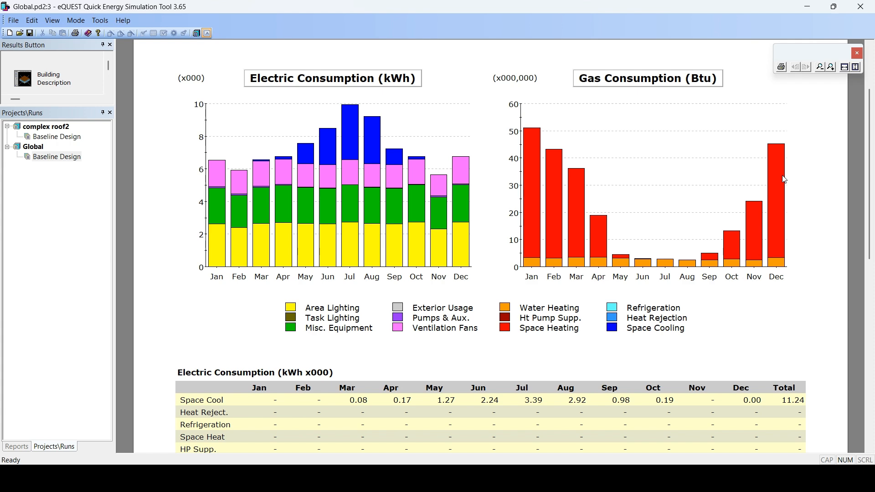
{"action": "scroll", "coordinate": [388, 287], "scroll_direction": "down", "scroll_amount": 5}
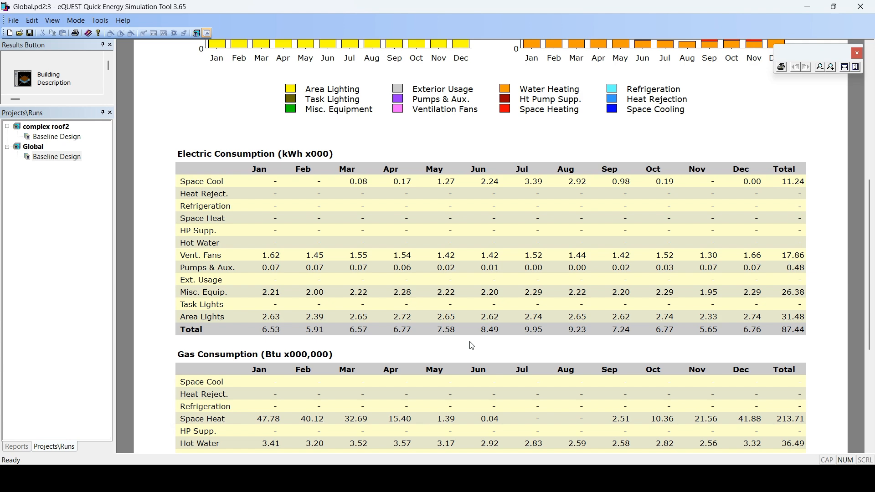
{"action": "scroll", "coordinate": [472, 346], "scroll_direction": "up", "scroll_amount": 7}
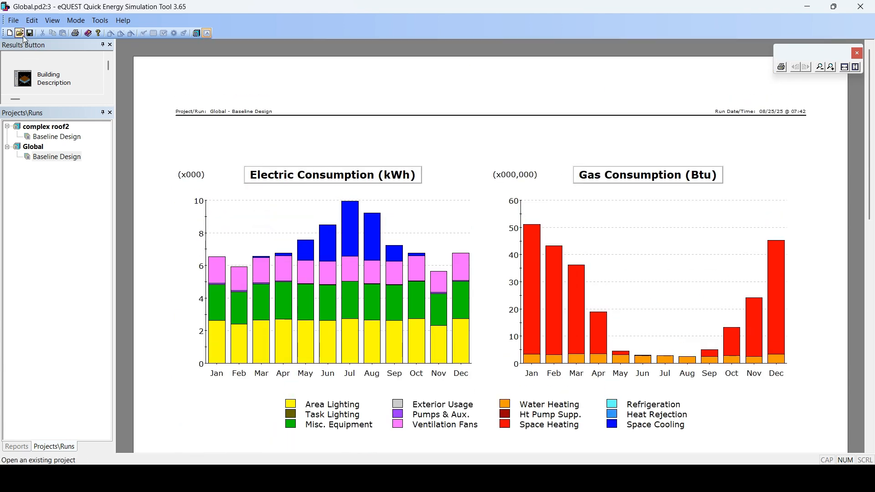
Create a project named PTAC from the BDL input file PTAC.inp in the tutorial folder, keeping the default files, and display its air-side HVAC systems.
{"action": "left_click", "coordinate": [22, 35]}
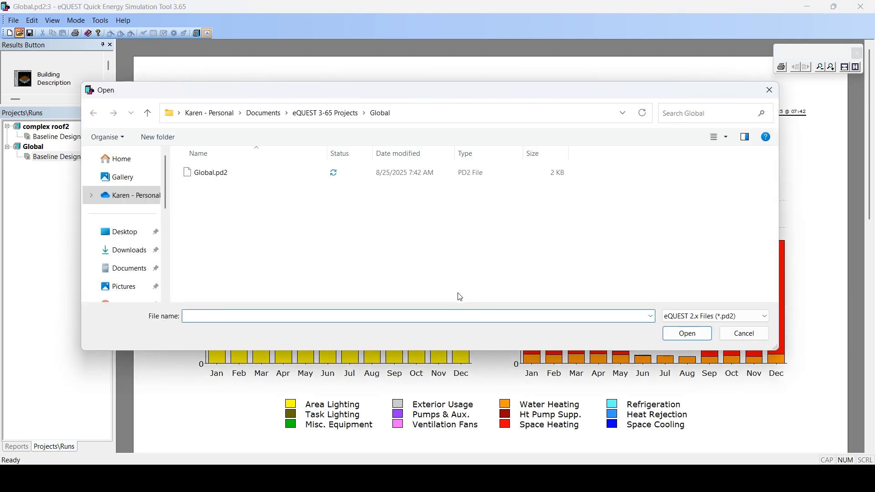
{"action": "scroll", "coordinate": [136, 196], "scroll_direction": "down", "scroll_amount": 2}
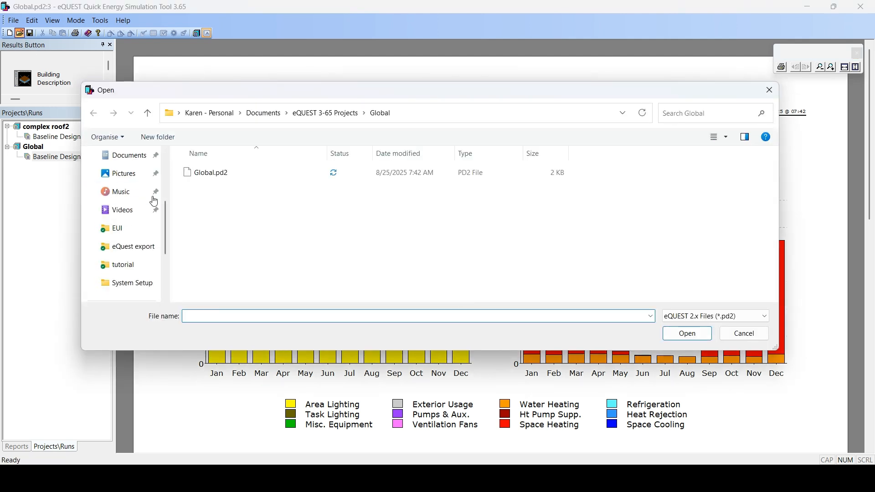
{"action": "left_click", "coordinate": [131, 248]}
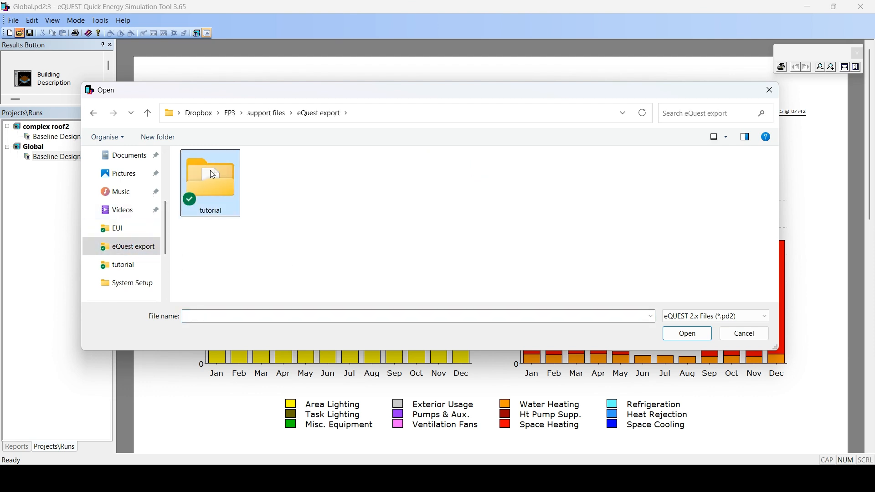
{"action": "double_click", "coordinate": [213, 175]}
{"action": "left_click", "coordinate": [728, 316]}
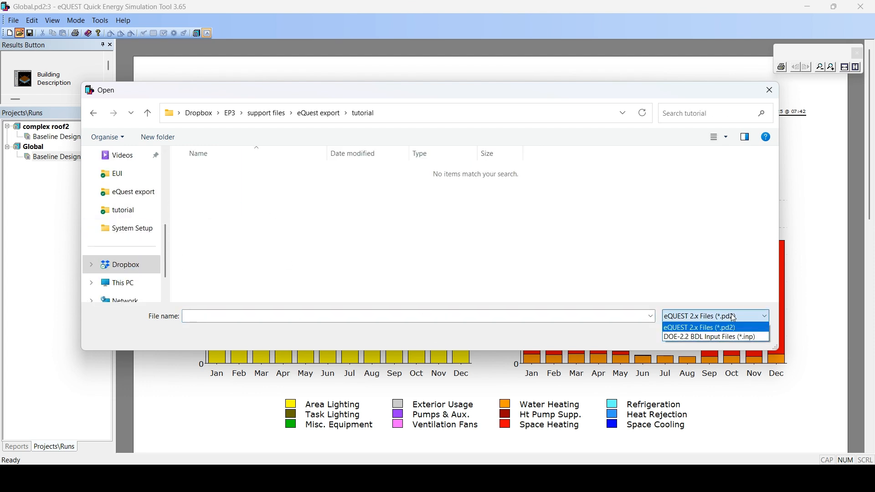
{"action": "left_click", "coordinate": [723, 337]}
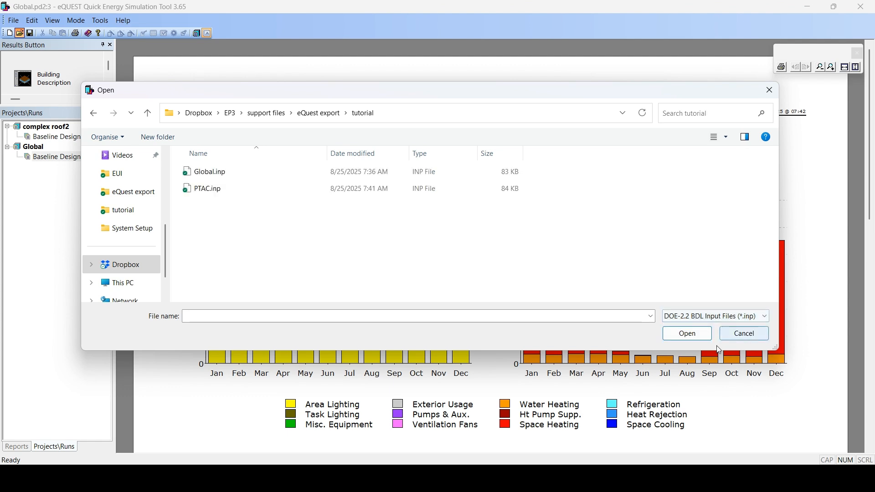
{"action": "left_click", "coordinate": [222, 190]}
{"action": "left_click", "coordinate": [688, 334]}
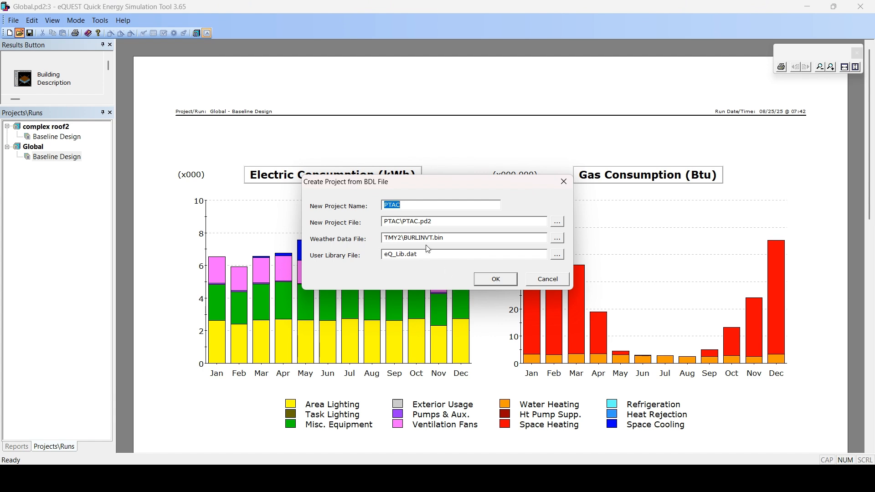
{"action": "left_click", "coordinate": [493, 280]}
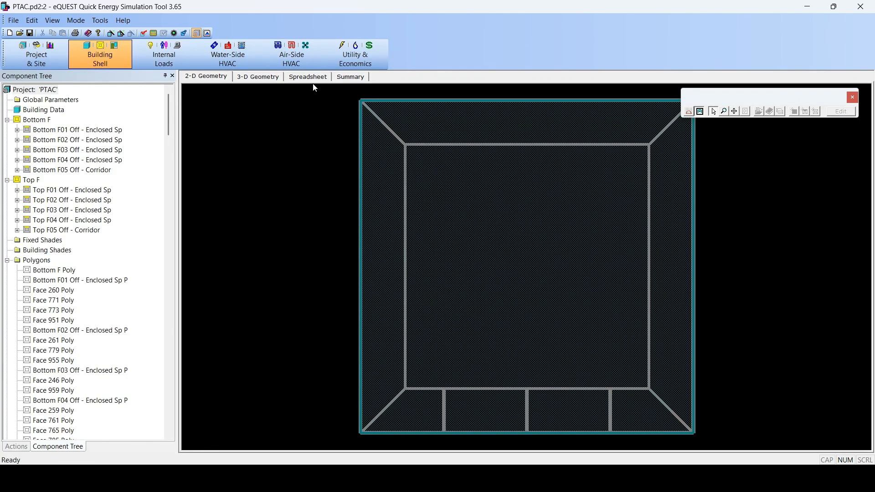
{"action": "left_click", "coordinate": [271, 56]}
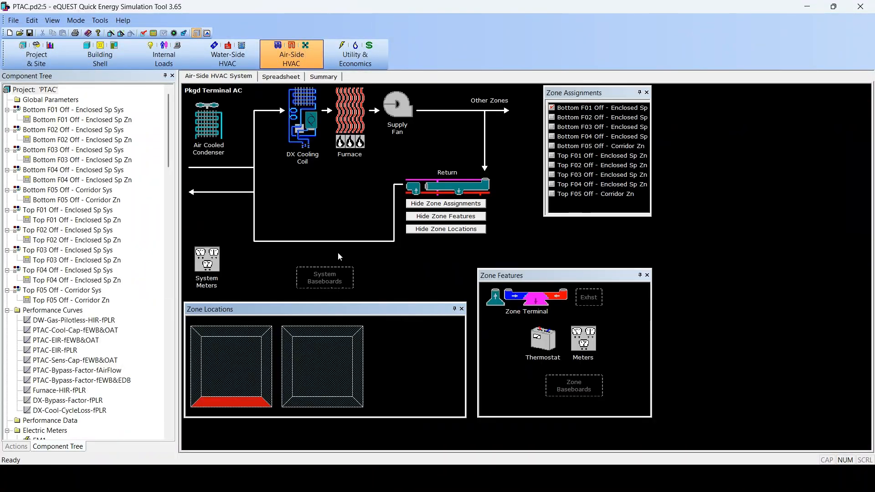
Inspect the packaged terminal AC systems of the five bottom-floor spaces, from Bottom F01 through Bottom F05 Corridor.
{"action": "left_click", "coordinate": [72, 110]}
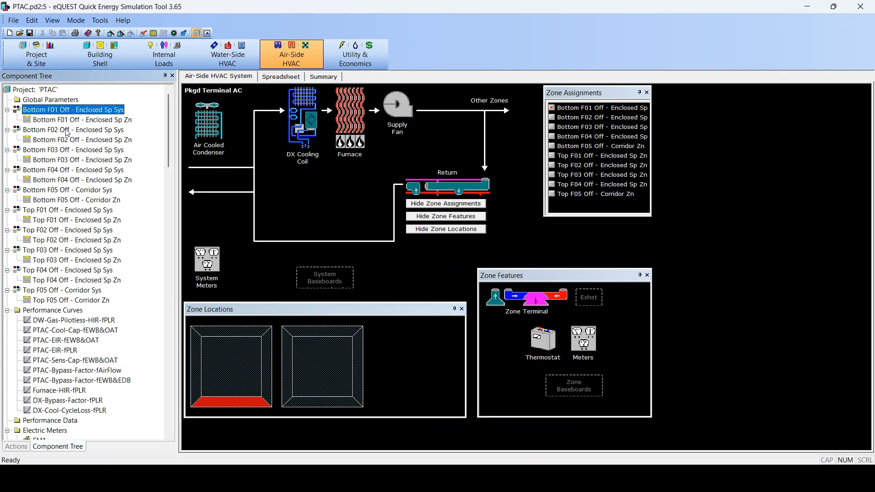
{"action": "left_click", "coordinate": [66, 131]}
{"action": "left_click", "coordinate": [63, 149]}
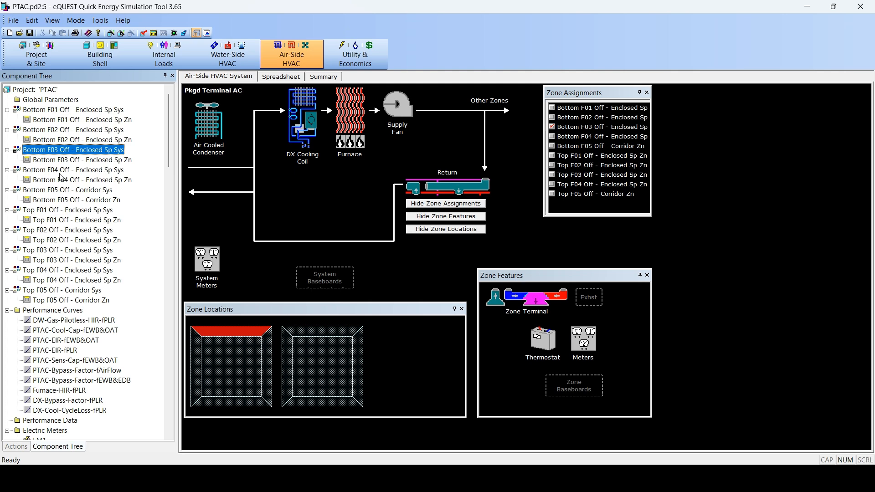
{"action": "left_click", "coordinate": [62, 171]}
{"action": "left_click", "coordinate": [59, 191]}
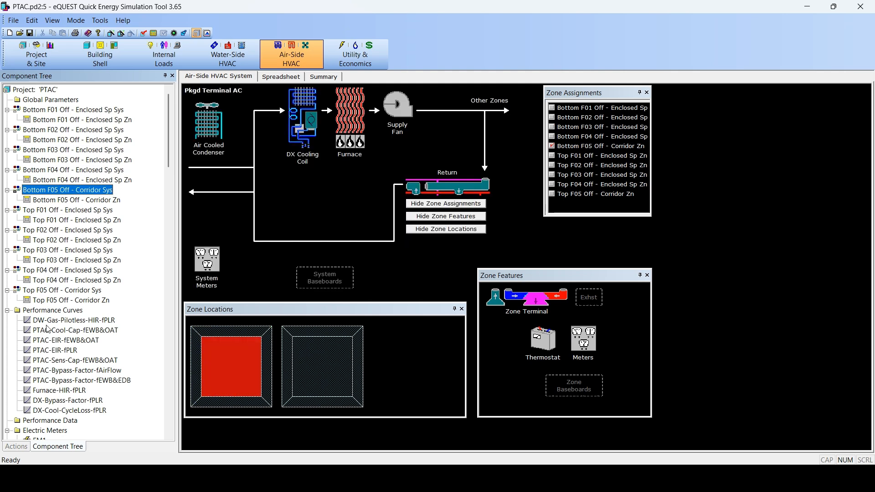
Save and simulate the PTAC project, and display its summary results.
{"action": "left_click", "coordinate": [154, 33]}
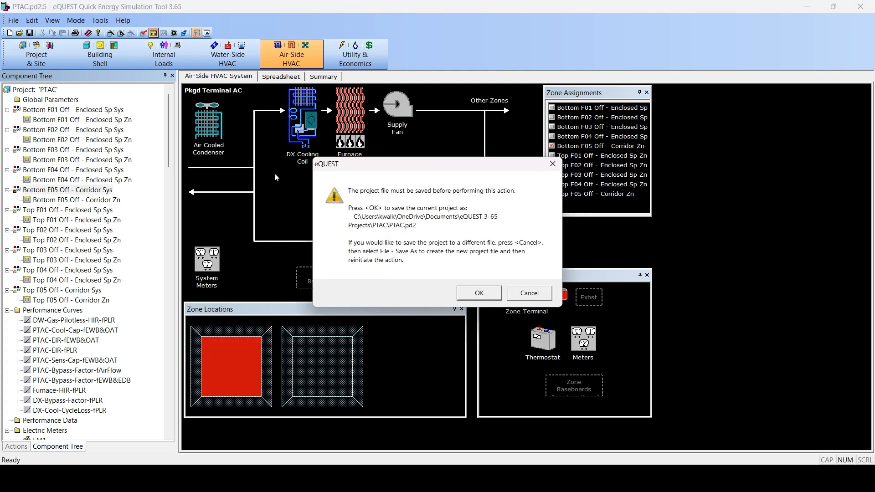
{"action": "left_click", "coordinate": [486, 295]}
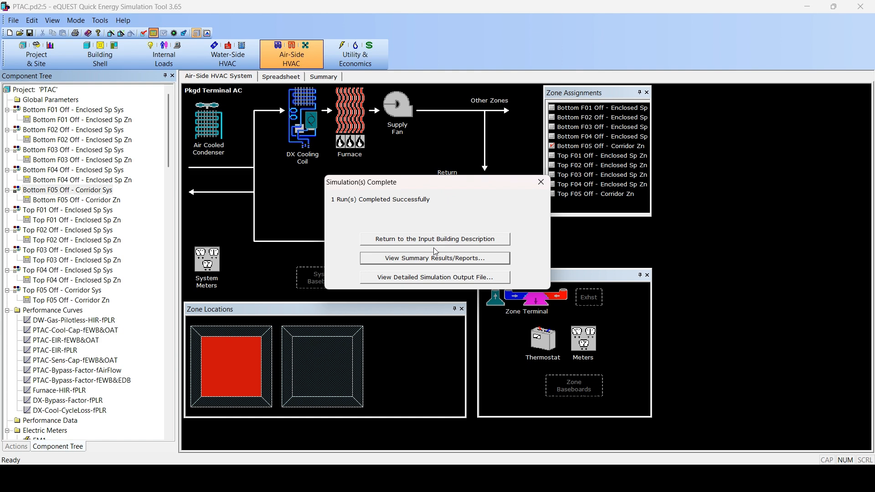
{"action": "left_click", "coordinate": [425, 258]}
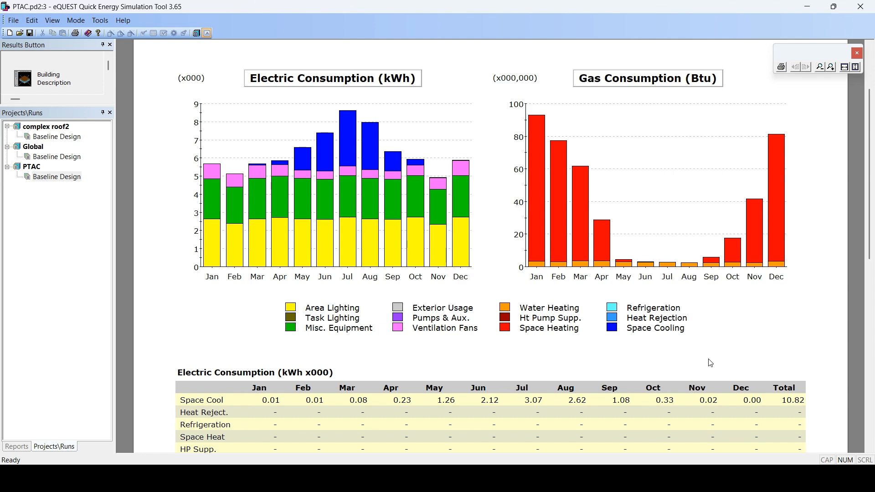
Compare the monthly electric and gas consumption of the Global and PTAC baseline design runs.
{"action": "left_click", "coordinate": [67, 158]}
{"action": "left_click", "coordinate": [68, 177]}
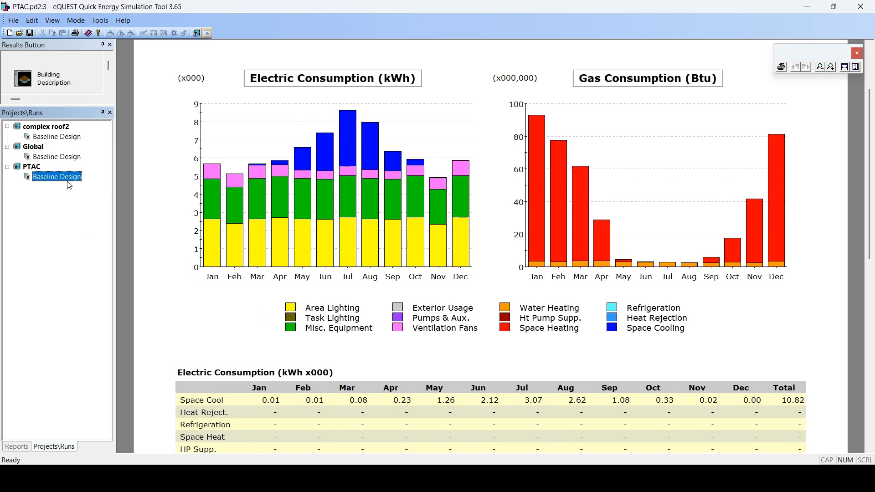
{"action": "left_click", "coordinate": [69, 157]}
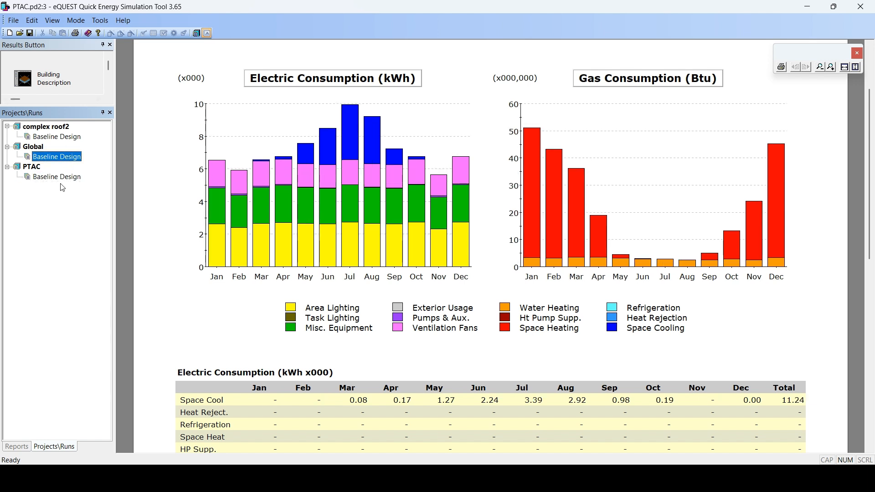
{"action": "left_click", "coordinate": [51, 177]}
{"action": "left_click", "coordinate": [50, 158]}
{"action": "left_click", "coordinate": [56, 177]}
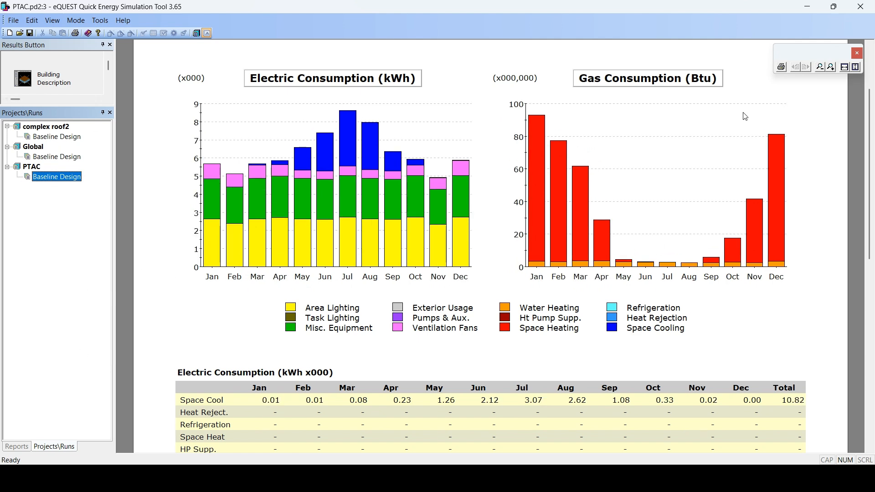
{"action": "left_click", "coordinate": [72, 156]}
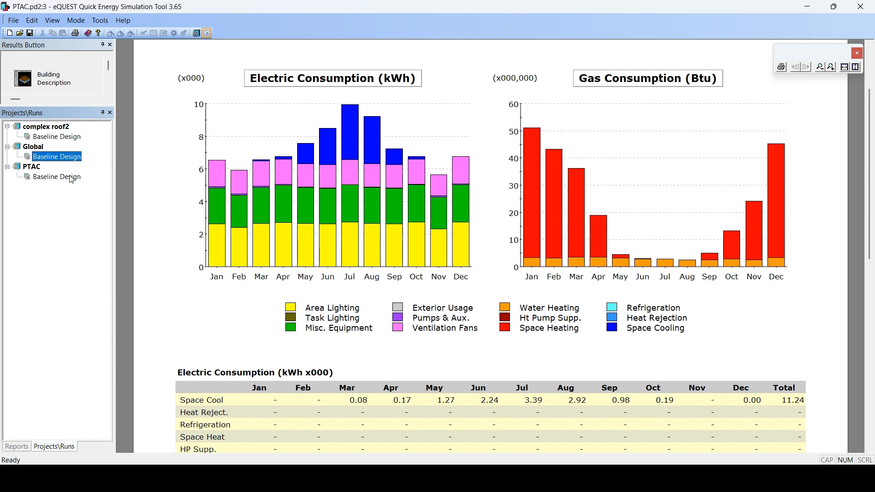
{"action": "left_click", "coordinate": [72, 179]}
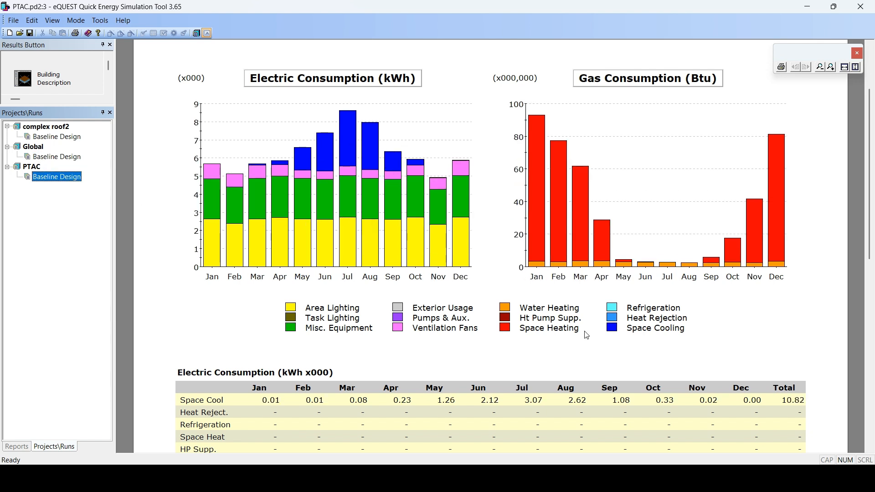
Switch to SketchUp, dismiss the export report, create a new EEM named Increased Insulation based on Global, and make it active.
{"action": "key", "text": "alt+Tab"}
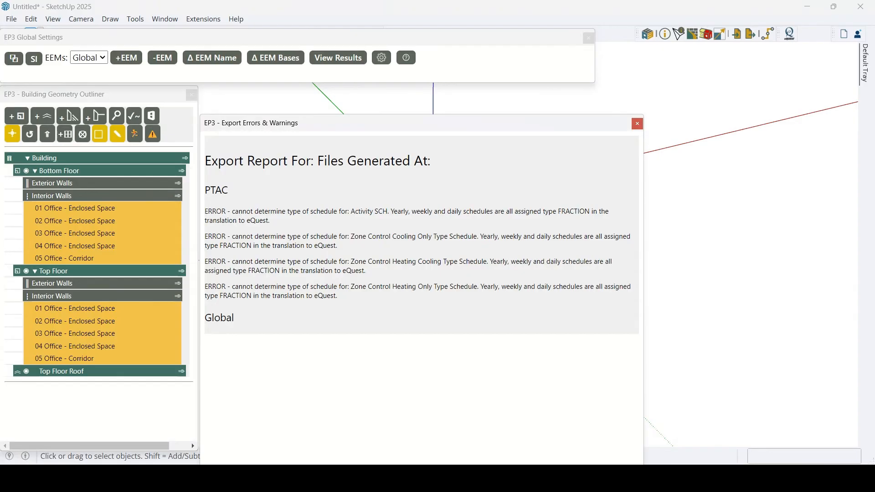
{"action": "left_click", "coordinate": [638, 125]}
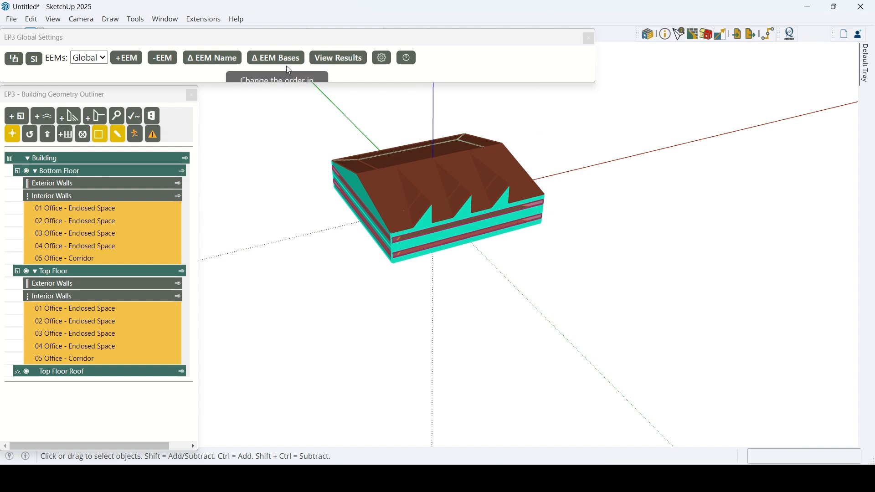
{"action": "left_click", "coordinate": [125, 58]}
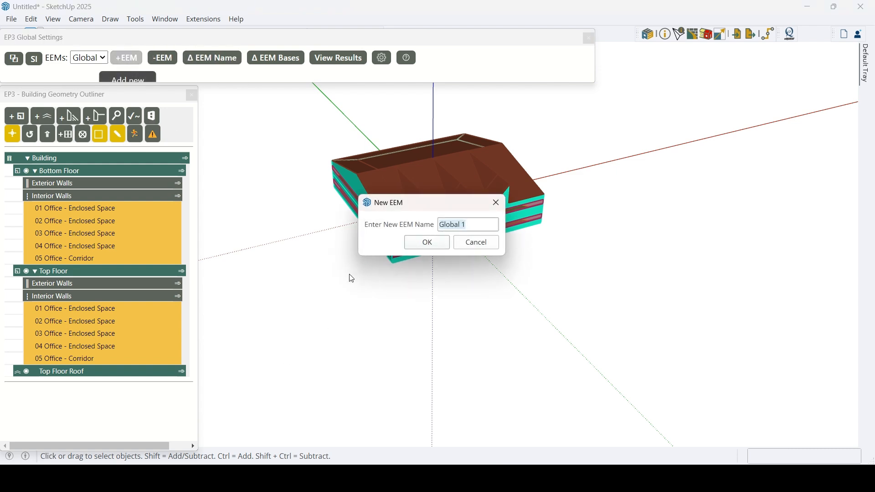
{"action": "key", "text": "BackSpace"}
{"action": "type", "text": "Increased Insulation"}
{"action": "left_click", "coordinate": [410, 244]}
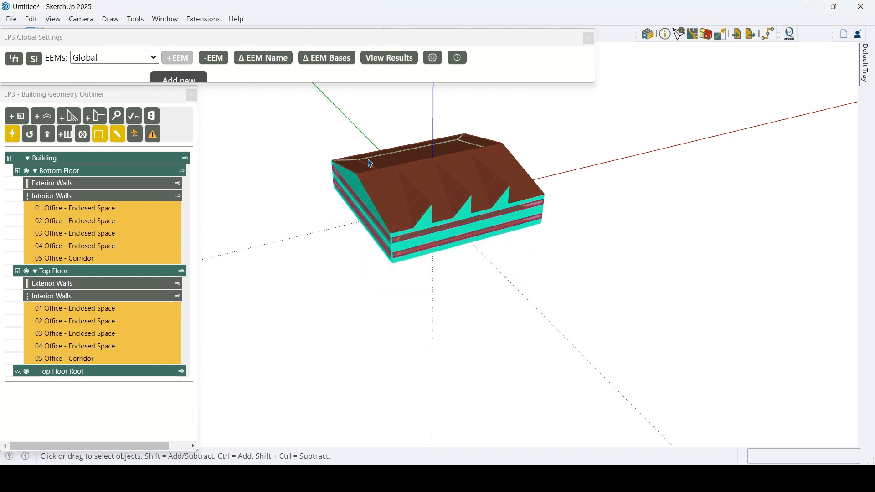
{"action": "left_click", "coordinate": [123, 60]}
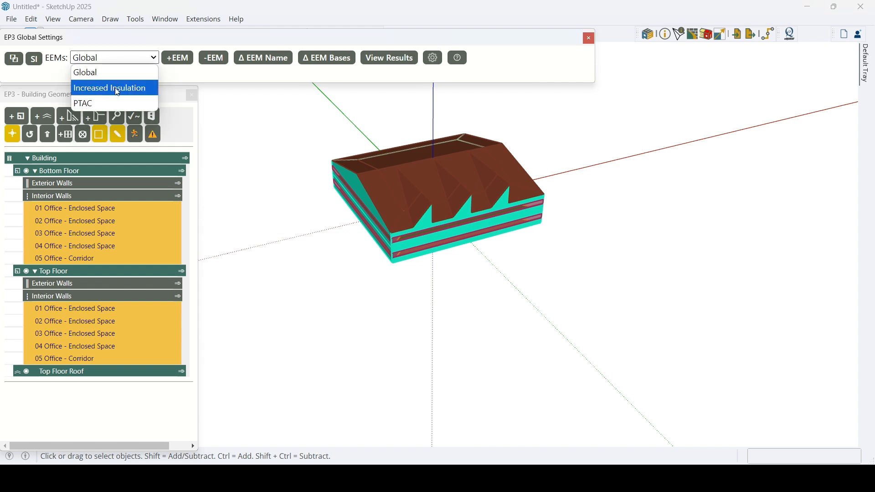
{"action": "left_click", "coordinate": [125, 86]}
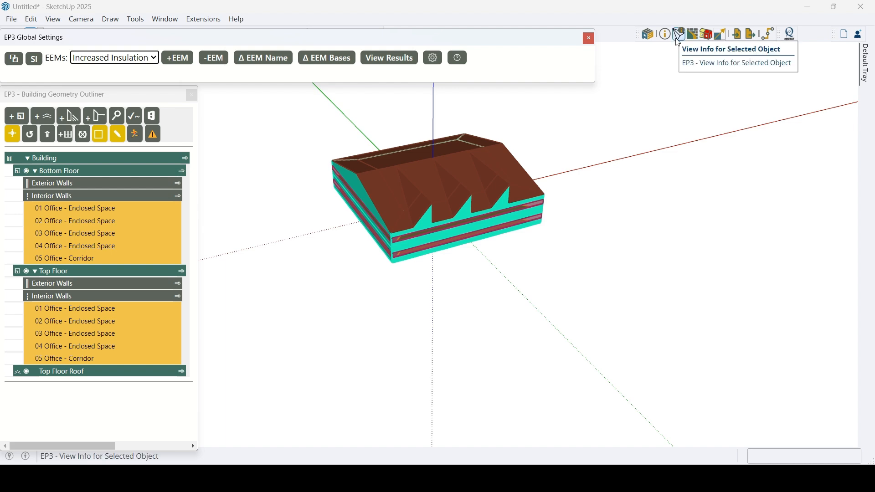
Switch to IP units and set the thermal resistance of the CZ5 NonResidential Ext Wall Construction Insulation no-mass material to 25 ft2-F-hr/Btu.
{"action": "left_click", "coordinate": [664, 35]}
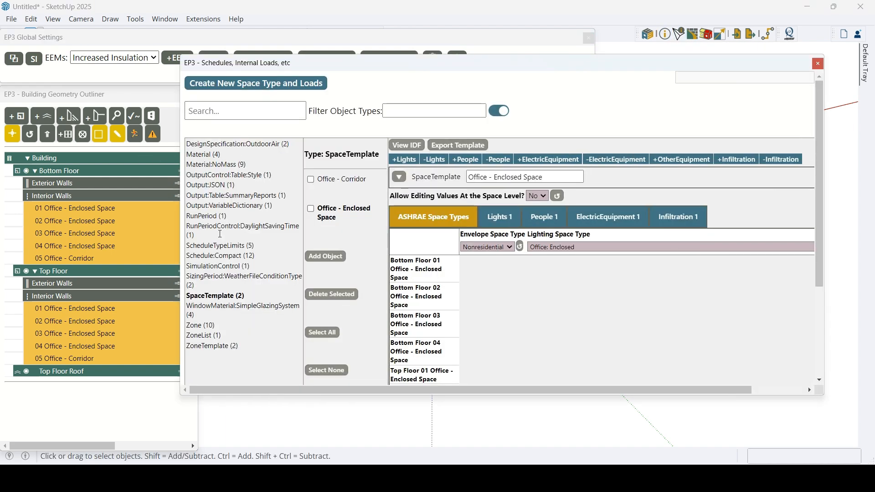
{"action": "left_click", "coordinate": [219, 164]}
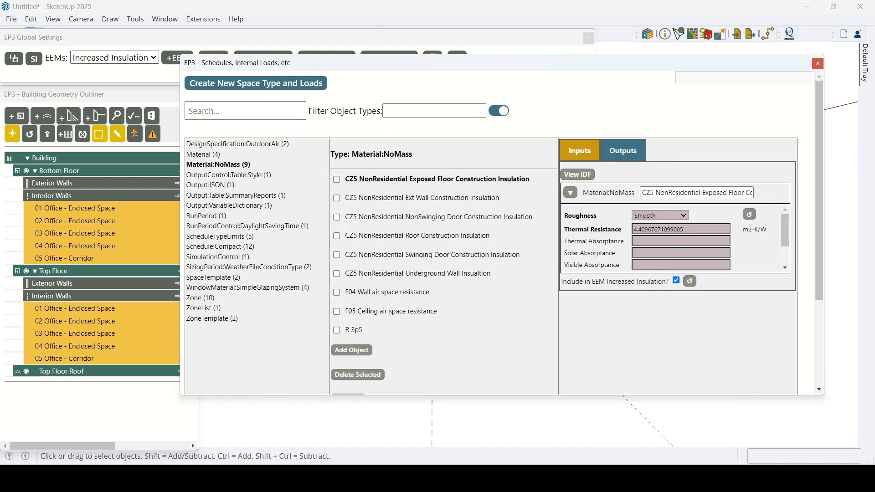
{"action": "left_click", "coordinate": [416, 198]}
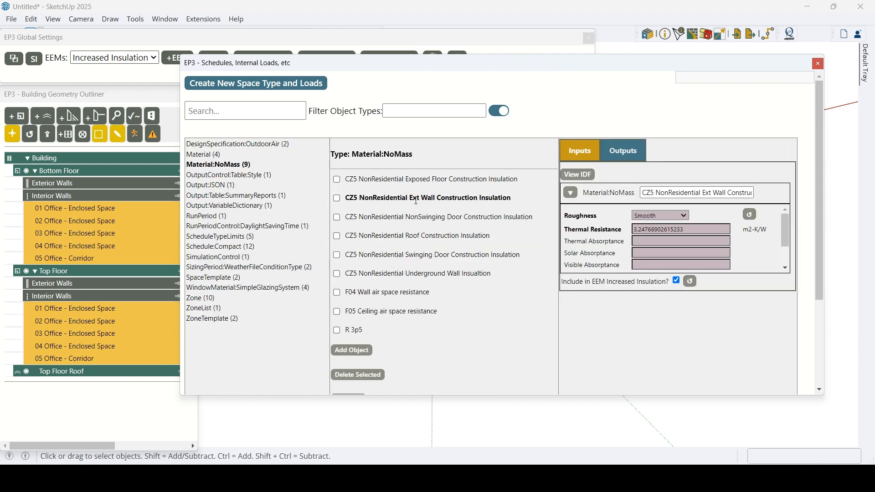
{"action": "left_click", "coordinate": [34, 58]}
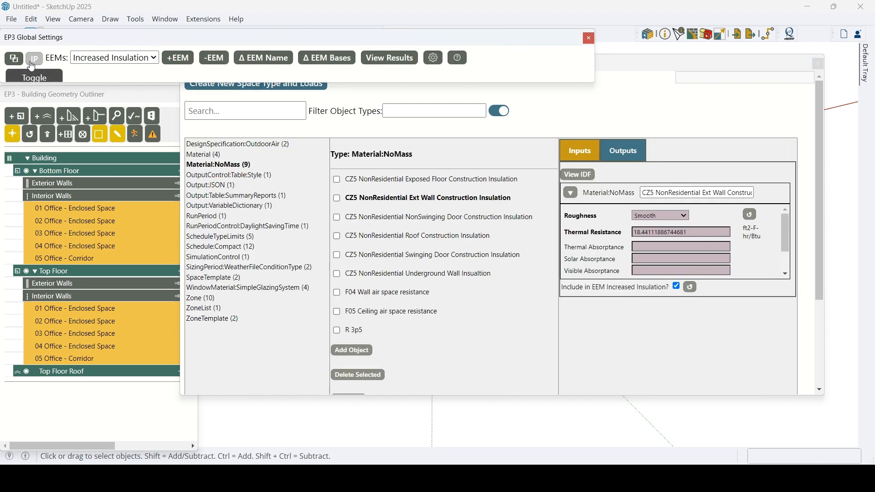
{"action": "left_click_drag", "start_coordinate": [716, 233], "coordinate": [459, 201]}
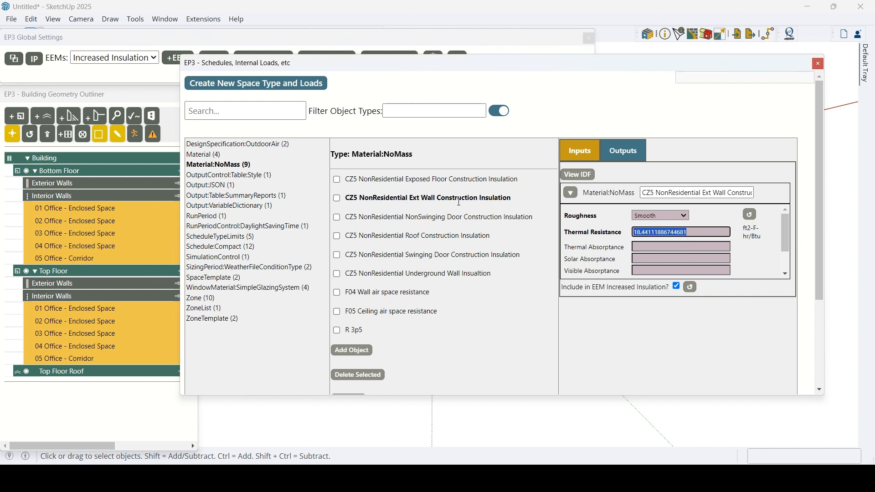
{"action": "type", "text": "25"}
{"action": "key", "text": "Tab"}
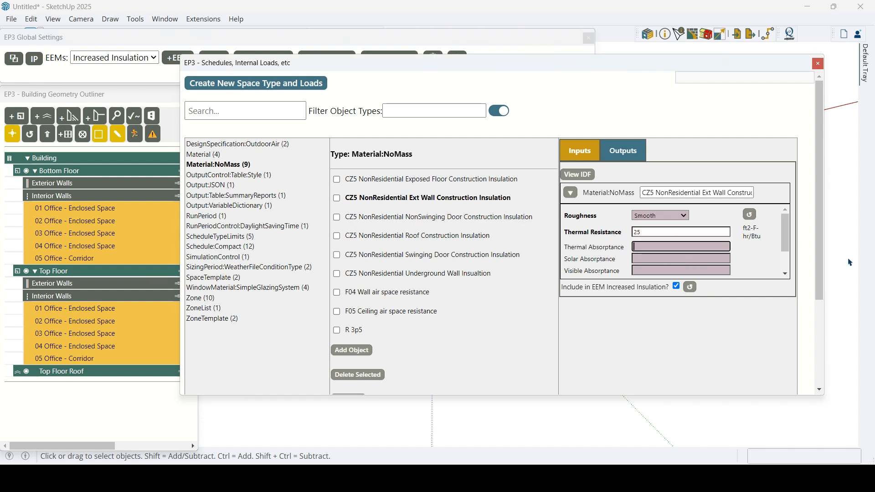
Set the thermal resistance of the CZ5 NonResidential Roof Construction Insulation material to 40 ft2-F-hr/Btu.
{"action": "left_click", "coordinate": [421, 236]}
{"action": "left_click", "coordinate": [717, 232]}
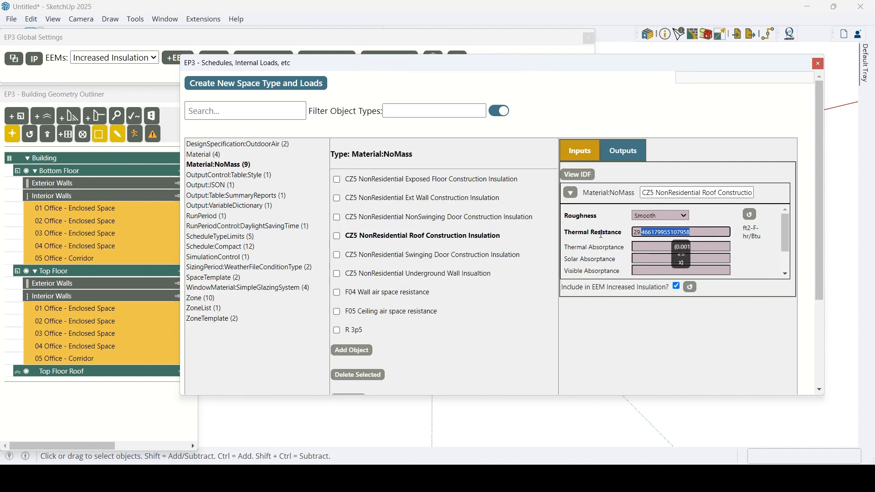
{"action": "type", "text": "40"}
{"action": "key", "text": "Tab"}
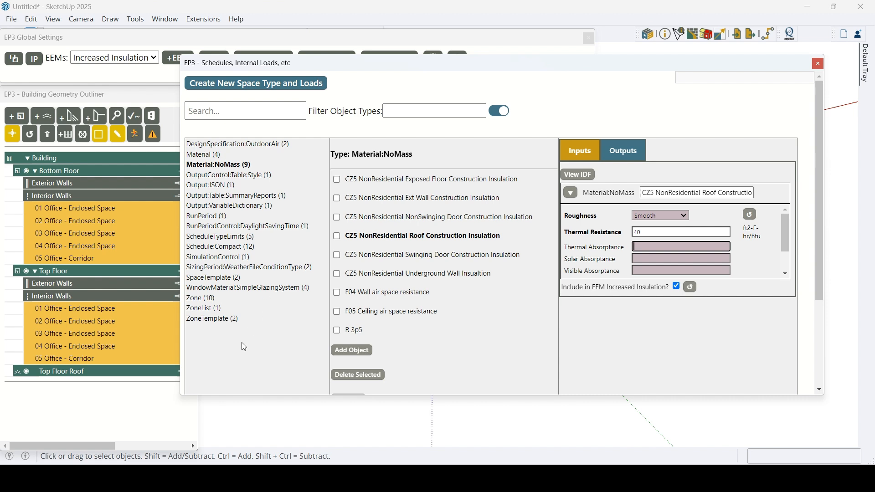
Display the NonResidential Fixed Fenestration Glazing inputs and check which default glazing construction the EP3 model settings use.
{"action": "left_click", "coordinate": [273, 289]}
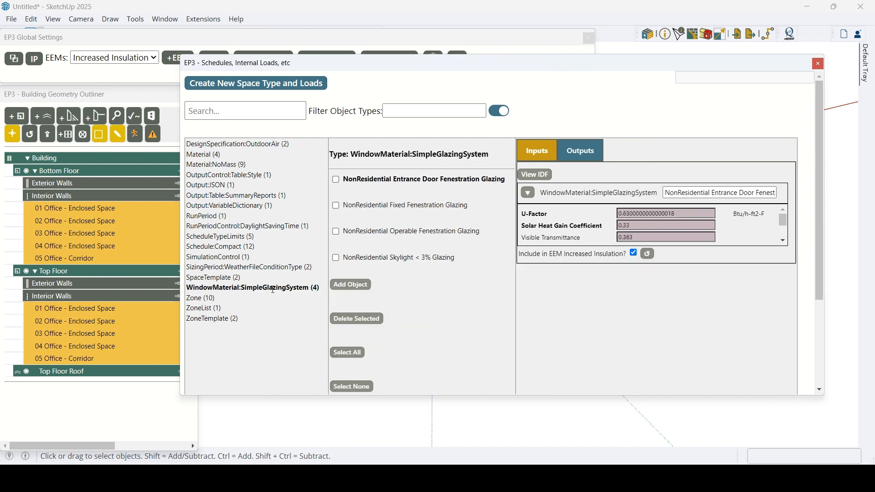
{"action": "left_click", "coordinate": [428, 205]}
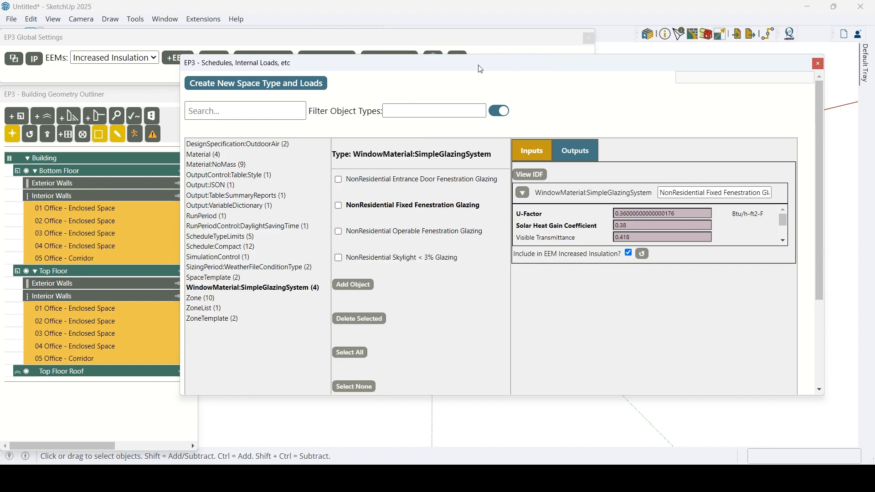
{"action": "left_click_drag", "start_coordinate": [480, 69], "coordinate": [451, 263]}
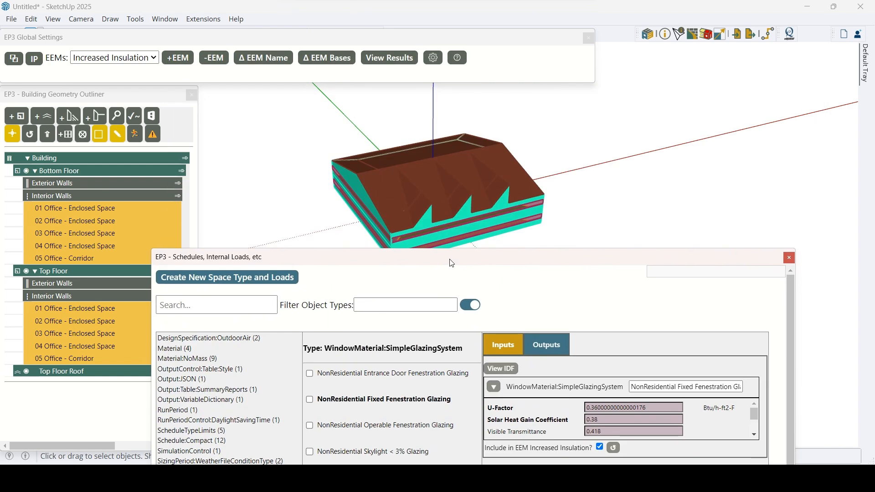
{"action": "left_click", "coordinate": [433, 59]}
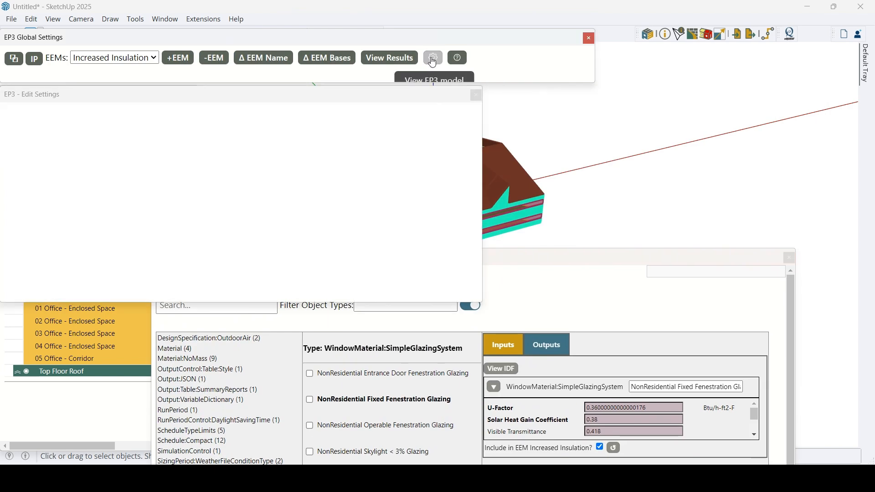
{"action": "left_click", "coordinate": [476, 94]}
{"action": "left_click", "coordinate": [433, 58]}
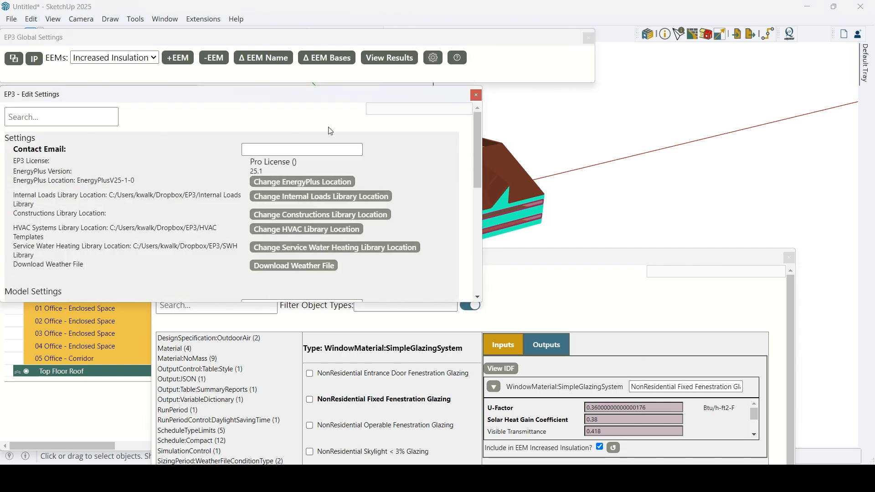
{"action": "scroll", "coordinate": [177, 174], "scroll_direction": "down", "scroll_amount": 2}
{"action": "scroll", "coordinate": [177, 175], "scroll_direction": "down", "scroll_amount": 4}
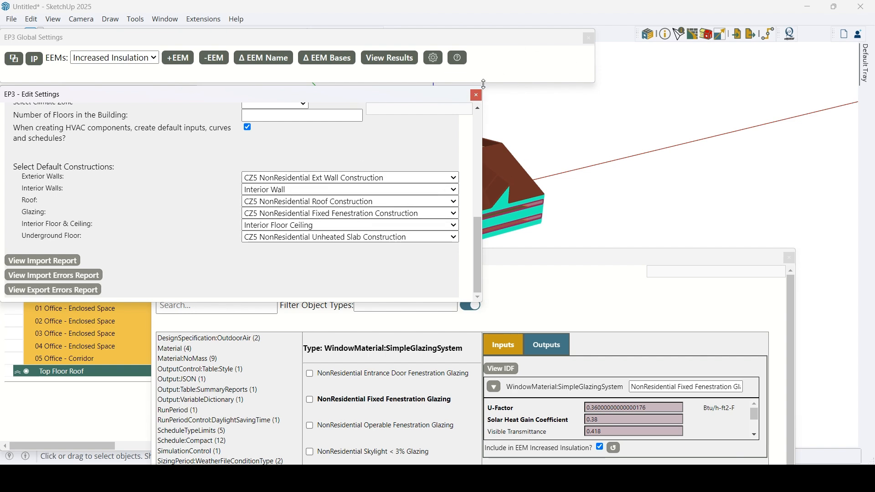
{"action": "left_click", "coordinate": [476, 95]}
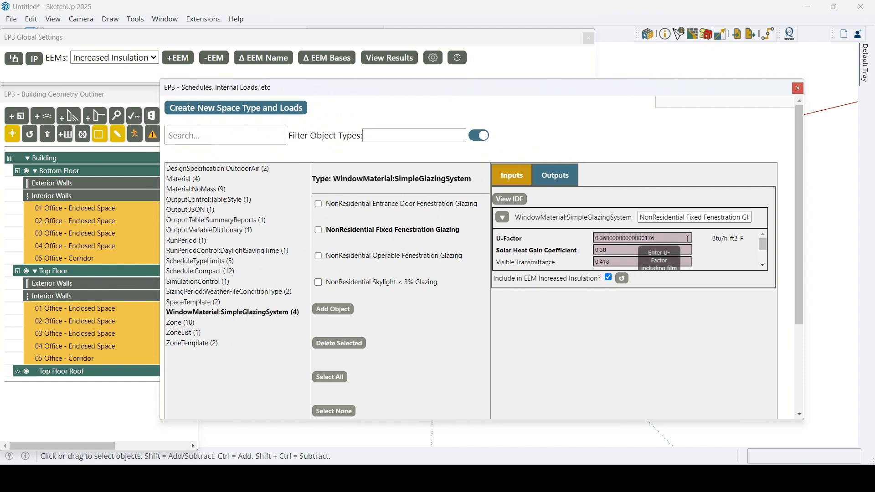
Set the NonResidential Fixed Fenestration Glazing to a U-factor of 0.25 and a solar heat gain coefficient of 0.3, and close the object editor.
{"action": "double_click", "coordinate": [638, 238]}
{"action": "type", "text": "0.25"}
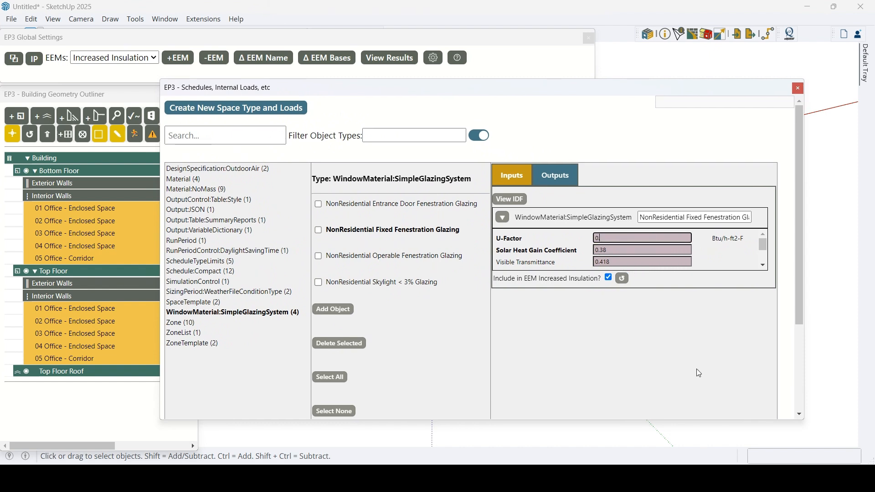
{"action": "key", "text": "Tab"}
{"action": "type", "text": "0.3"}
{"action": "key", "text": "Tab"}
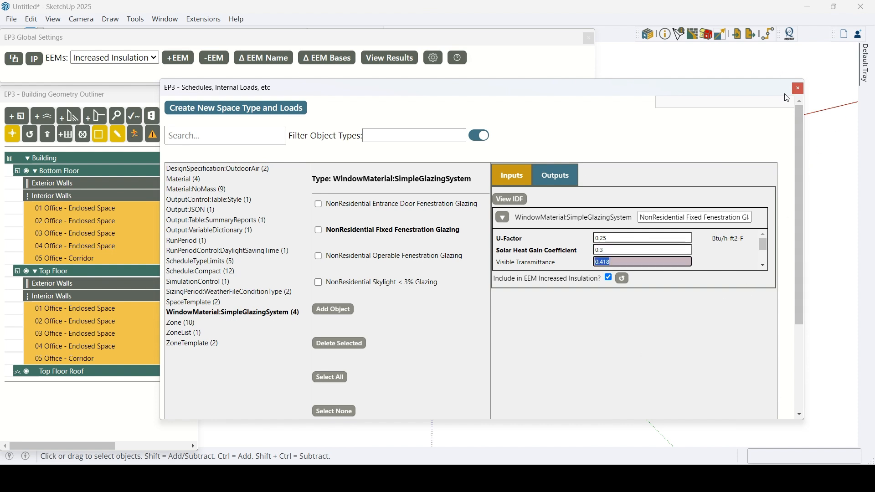
{"action": "left_click", "coordinate": [798, 88]}
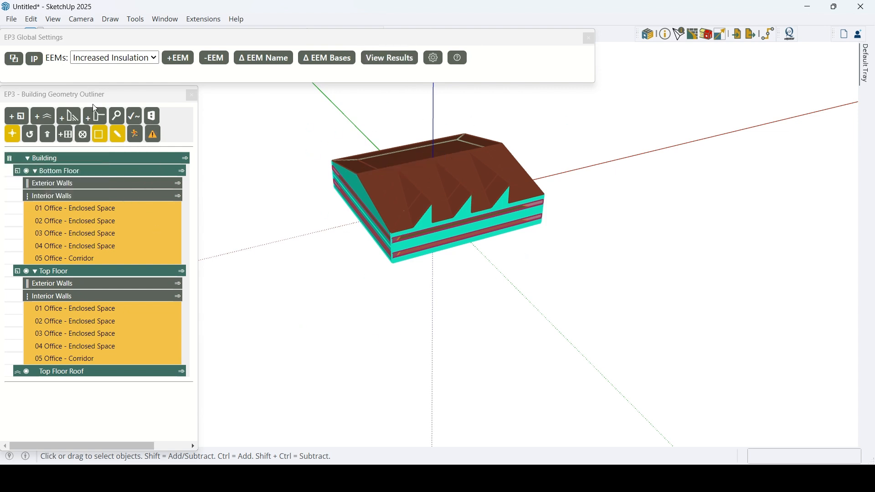
{"action": "left_click", "coordinate": [750, 39]}
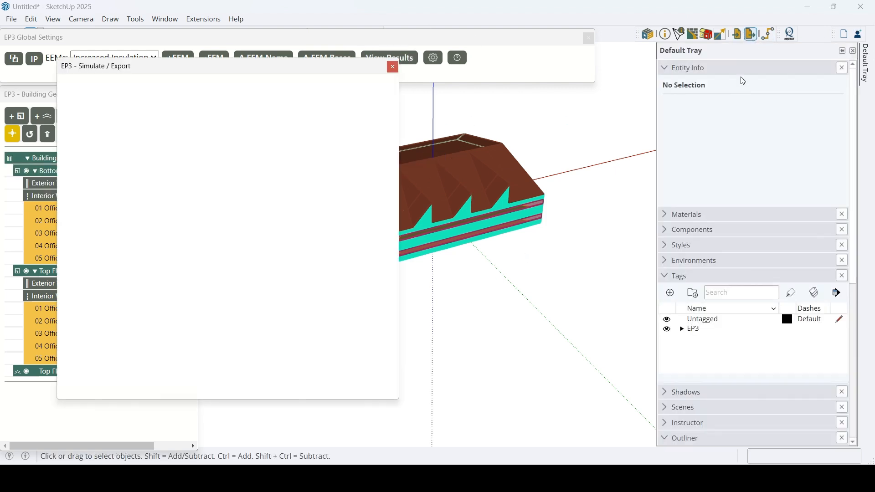
{"action": "left_click", "coordinate": [67, 120]}
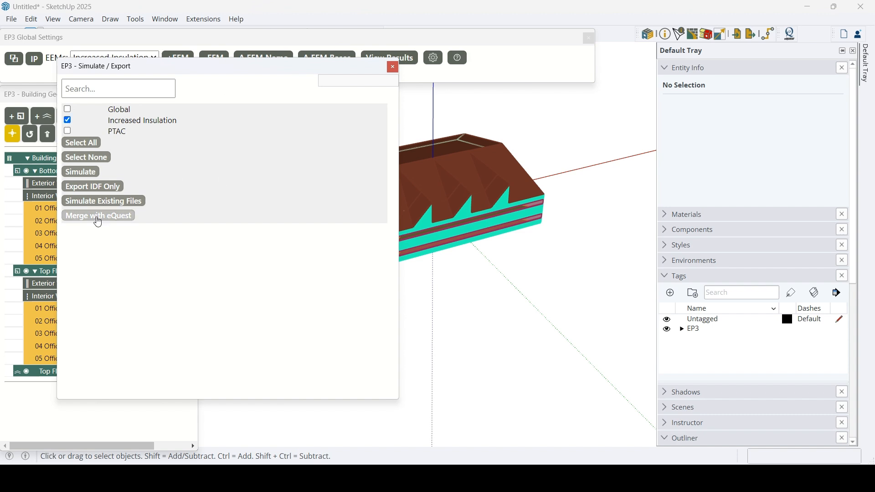
{"action": "left_click", "coordinate": [393, 68]}
Review the eQUEST merge settings for system distribution and the system and zone templates assigned to each EP3 zone.
{"action": "left_click", "coordinate": [793, 39]}
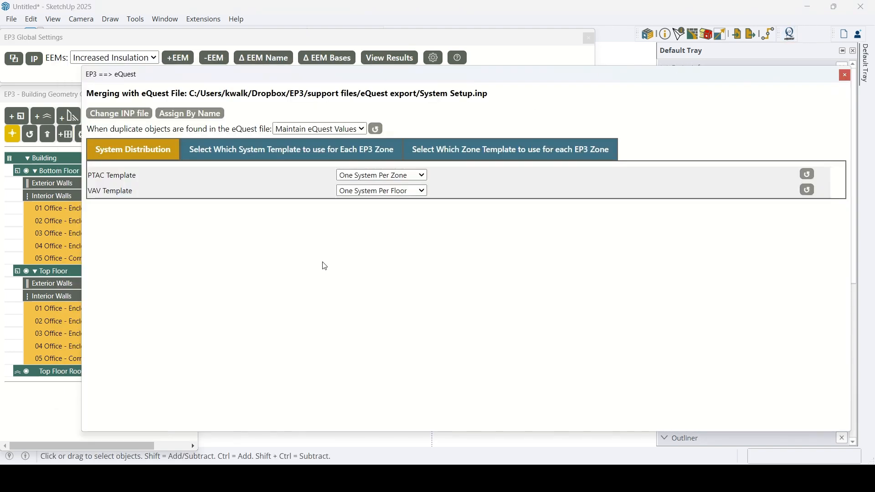
{"action": "left_click", "coordinate": [270, 155]}
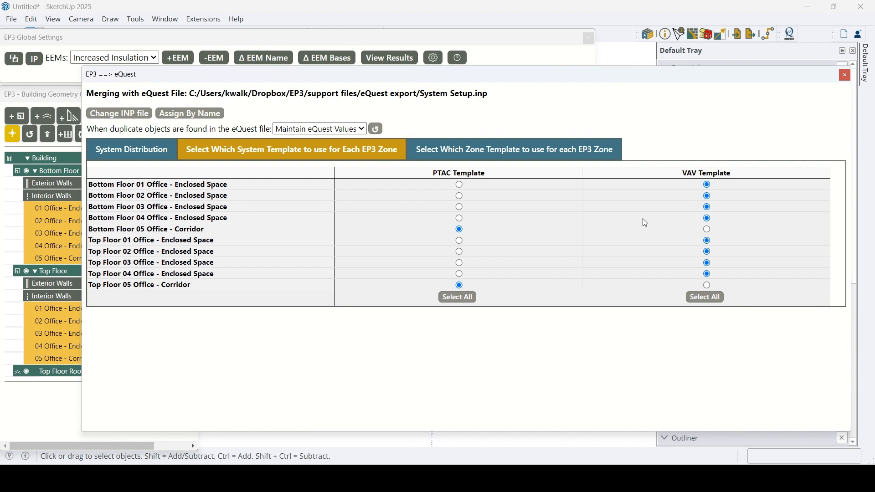
{"action": "left_click", "coordinate": [512, 155]}
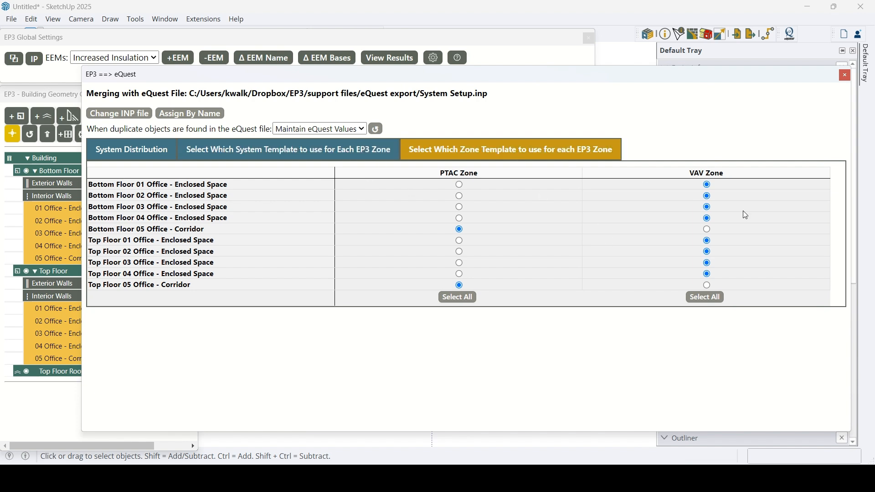
{"action": "left_click", "coordinate": [845, 75]}
Merge the Increased Insulation EEM with eQUEST and save its INP file in the tutorial folder of eQuest export.
{"action": "left_click", "coordinate": [750, 35]}
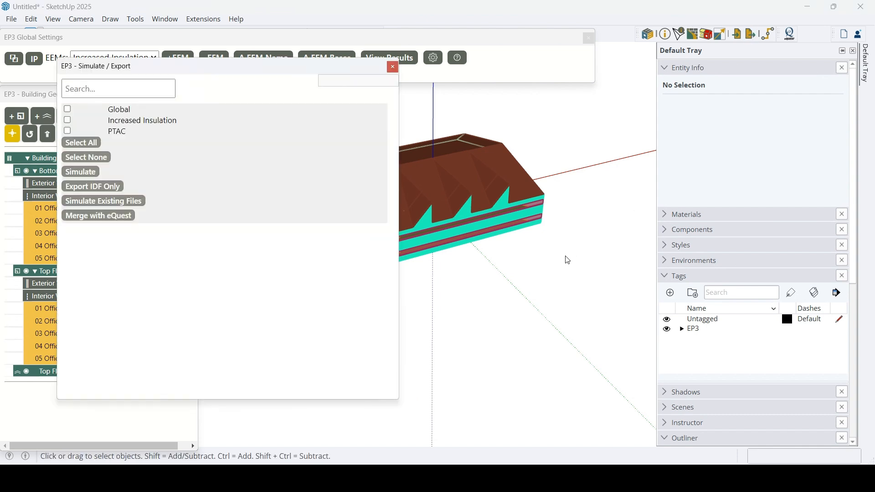
{"action": "left_click", "coordinate": [68, 120]}
{"action": "left_click", "coordinate": [93, 216]}
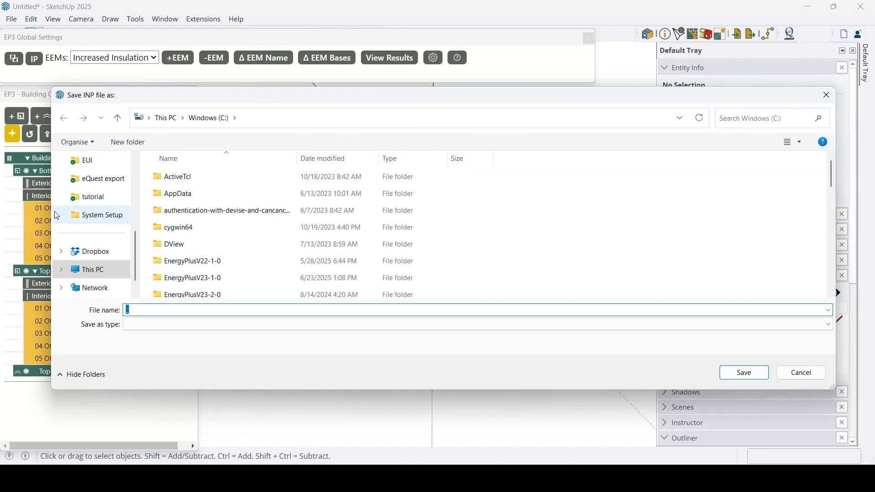
{"action": "left_click", "coordinate": [101, 178]}
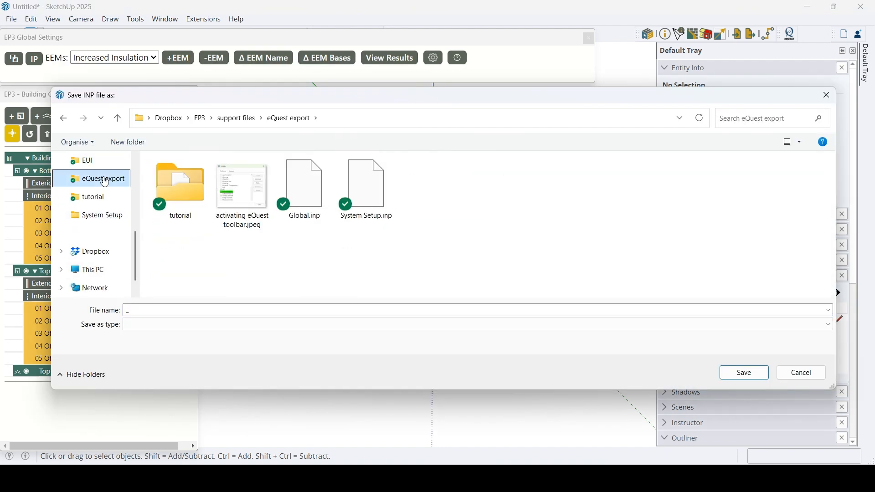
{"action": "left_click", "coordinate": [191, 189]}
{"action": "double_click", "coordinate": [191, 189]}
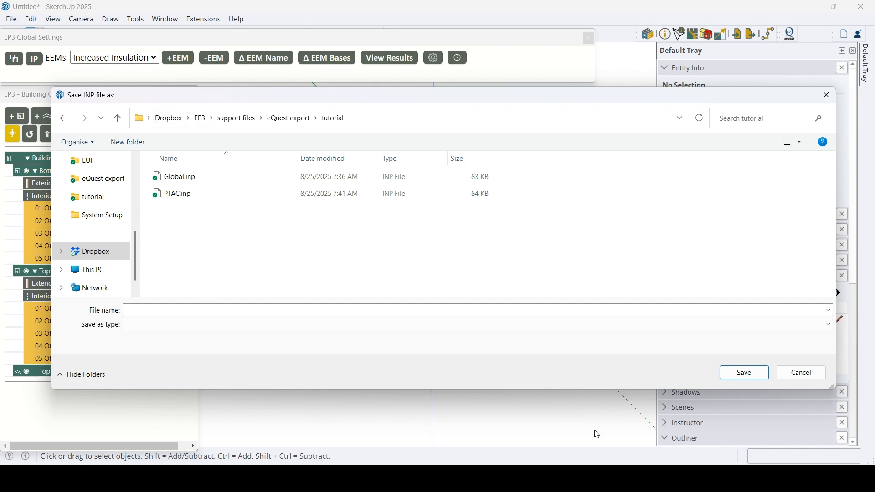
{"action": "left_click", "coordinate": [735, 373]}
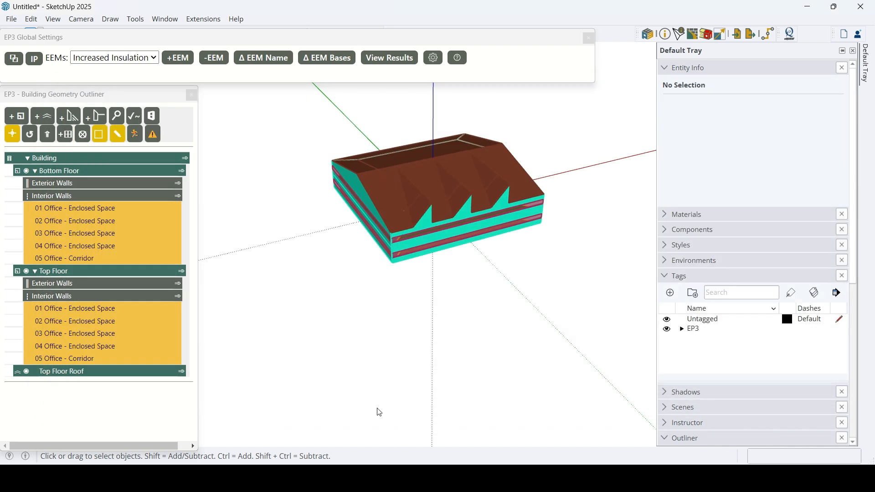
{"action": "left_click", "coordinate": [461, 248]}
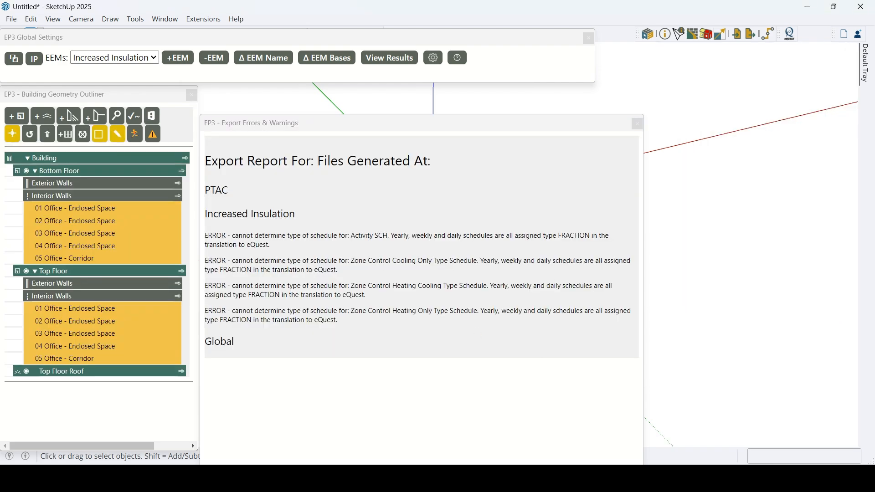
Switch to eQUEST and browse for an existing project in the eQuest export tutorial folder, listing DOE-2.2 BDL Input Files (*.inp).
{"action": "mouse_move", "coordinate": [631, 479]}
{"action": "left_click", "coordinate": [631, 421]}
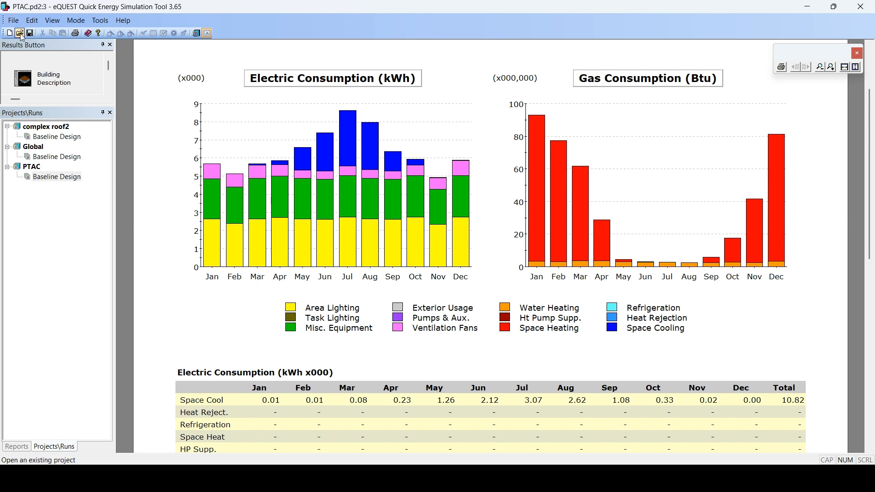
{"action": "left_click", "coordinate": [19, 33]}
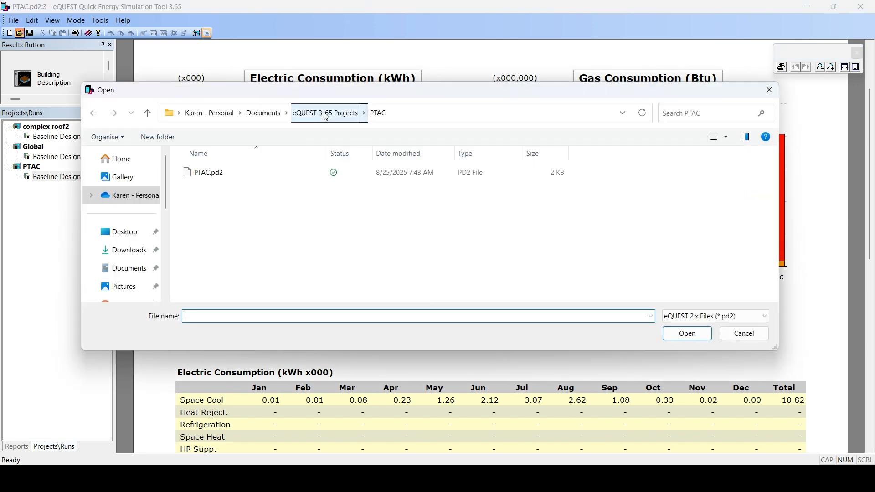
{"action": "scroll", "coordinate": [130, 255], "scroll_direction": "down", "scroll_amount": 3}
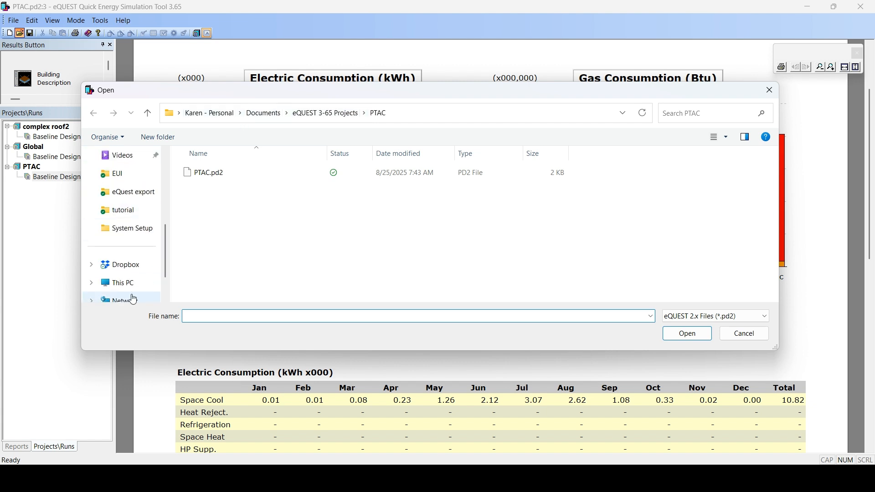
{"action": "left_click", "coordinate": [127, 192]}
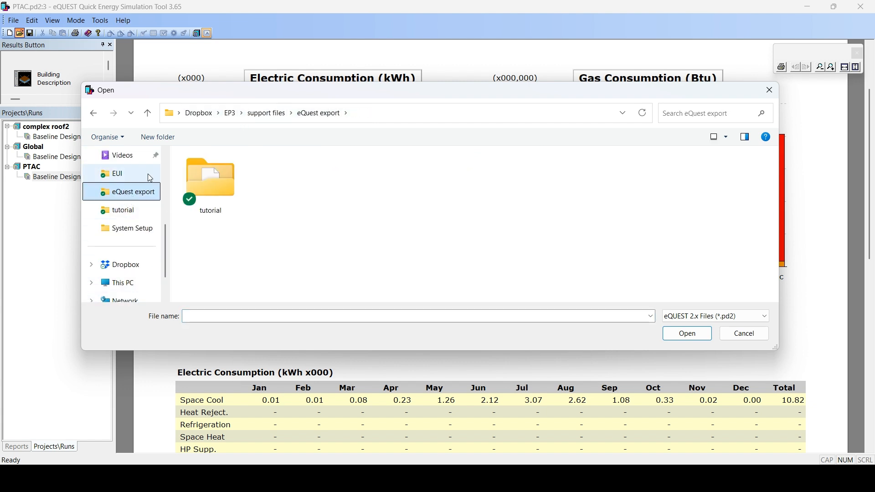
{"action": "double_click", "coordinate": [211, 184]}
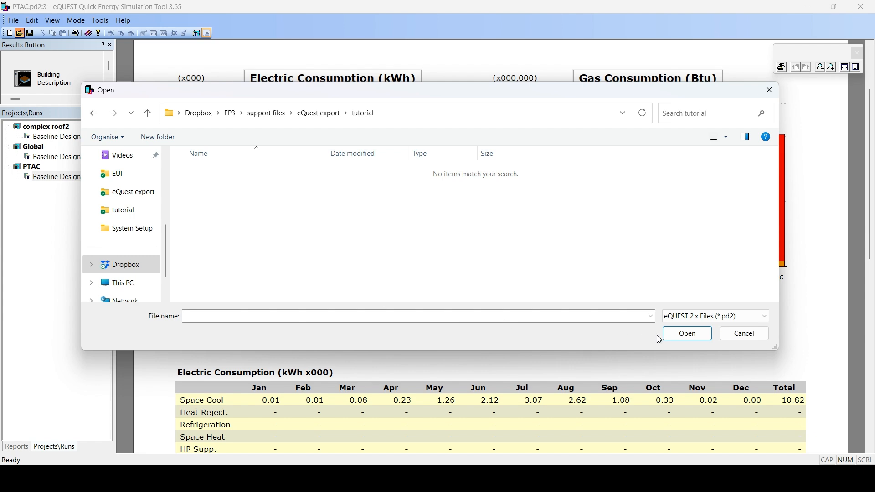
{"action": "left_click", "coordinate": [715, 316]}
{"action": "left_click", "coordinate": [711, 336]}
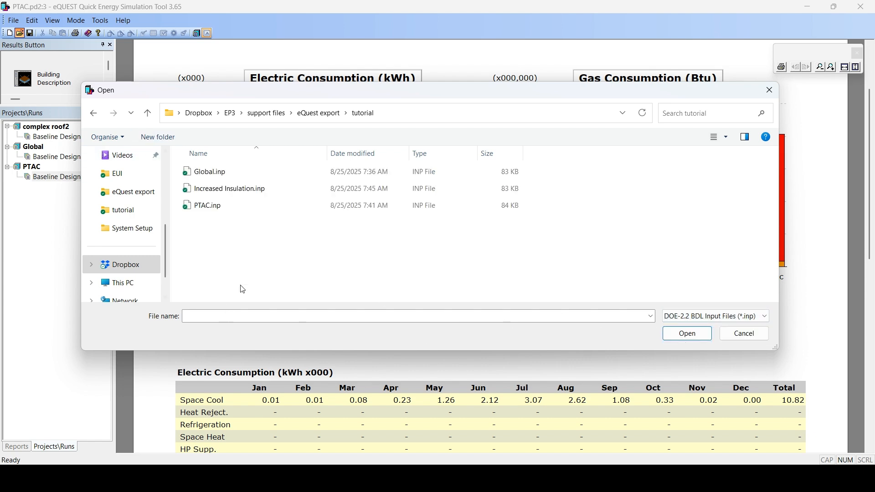
Open Increased Insulation.inp without saving the PTAC project, and create the Increased Insulation project with the TMY2\BURLINVT.bin weather file.
{"action": "left_click", "coordinate": [257, 188]}
{"action": "left_click", "coordinate": [688, 333]}
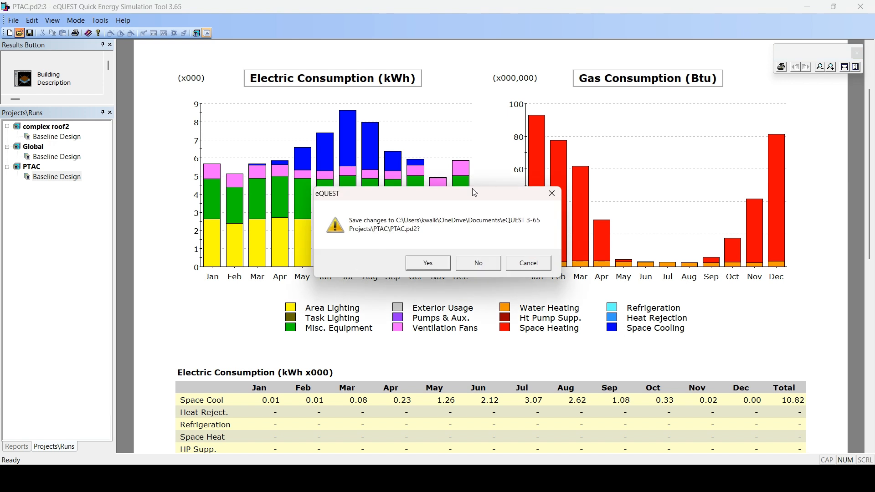
{"action": "left_click", "coordinate": [478, 263]}
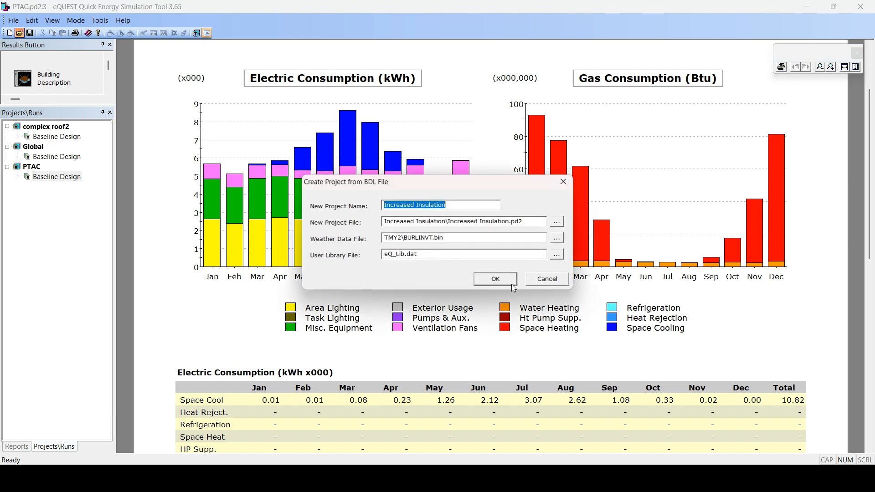
{"action": "left_click", "coordinate": [489, 279]}
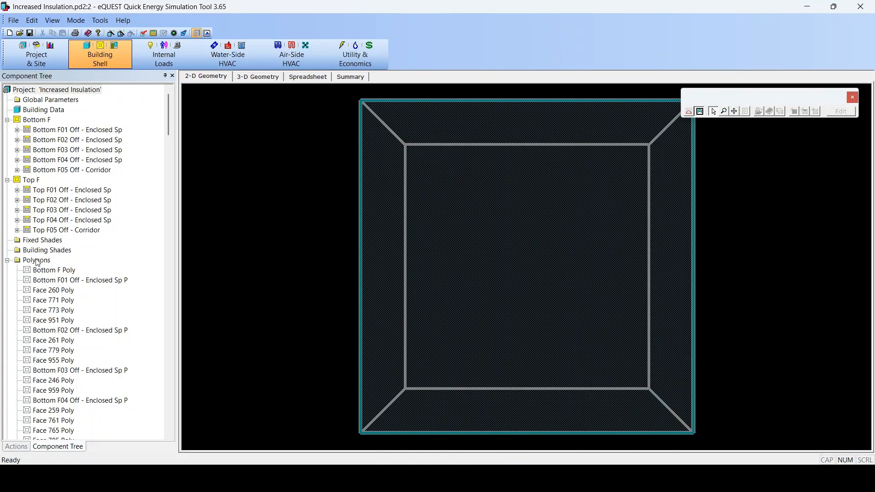
Collapse the polygons in the component tree and inspect the construction and material properties of EL1 EWall Construction.
{"action": "left_click", "coordinate": [8, 260]}
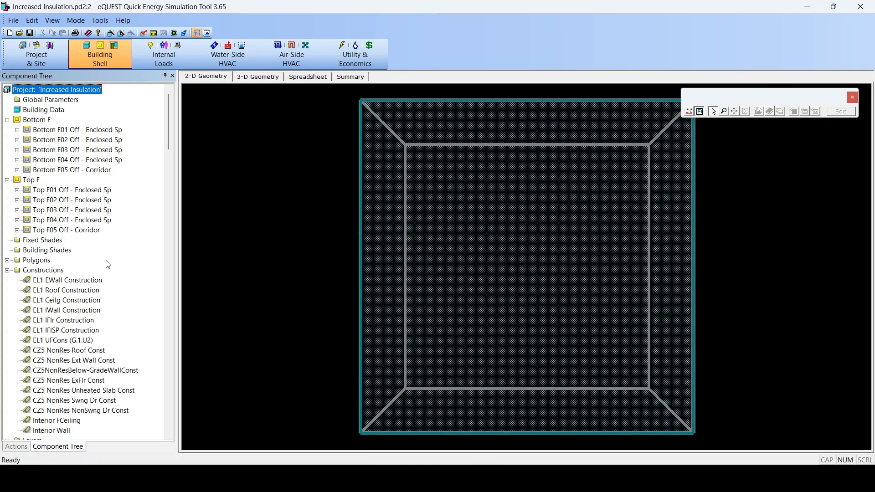
{"action": "scroll", "coordinate": [100, 200], "scroll_direction": "down", "scroll_amount": 2}
{"action": "double_click", "coordinate": [67, 223]}
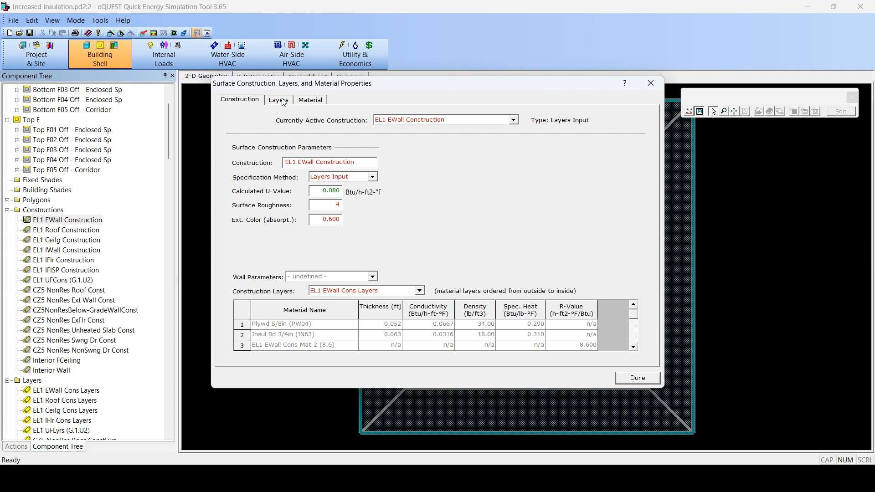
{"action": "left_click", "coordinate": [321, 101]}
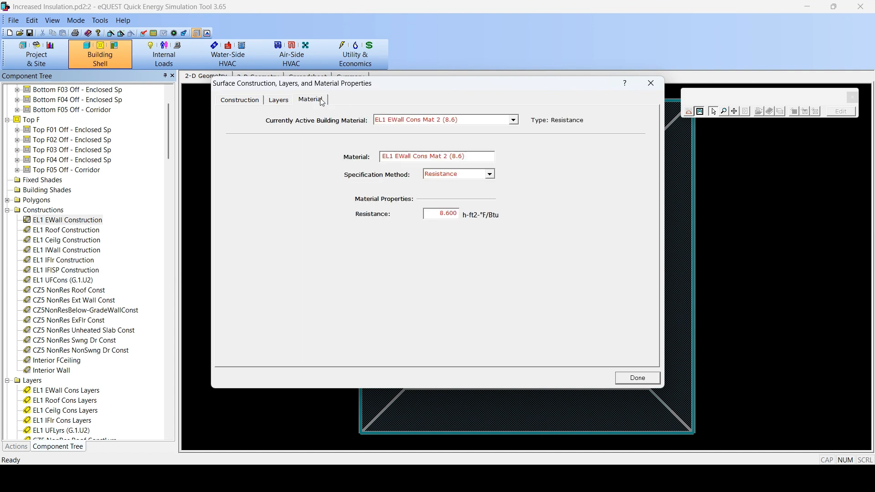
{"action": "left_click", "coordinate": [246, 105]}
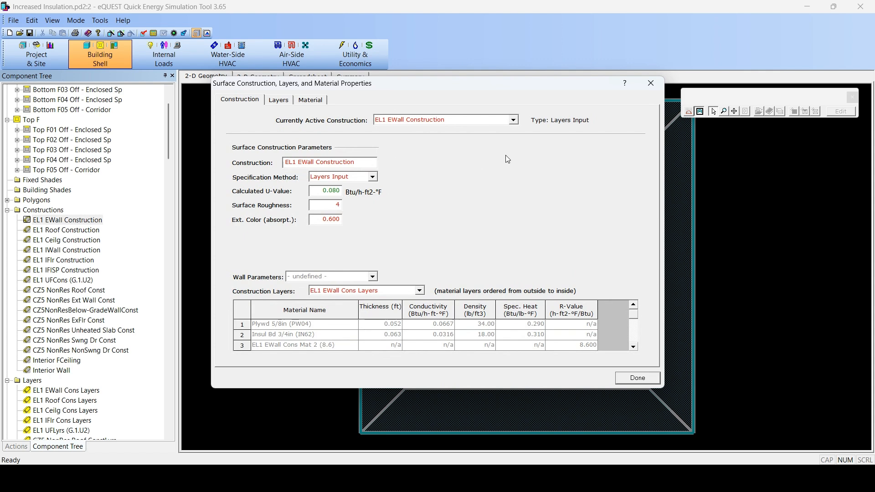
{"action": "left_click", "coordinate": [649, 86]}
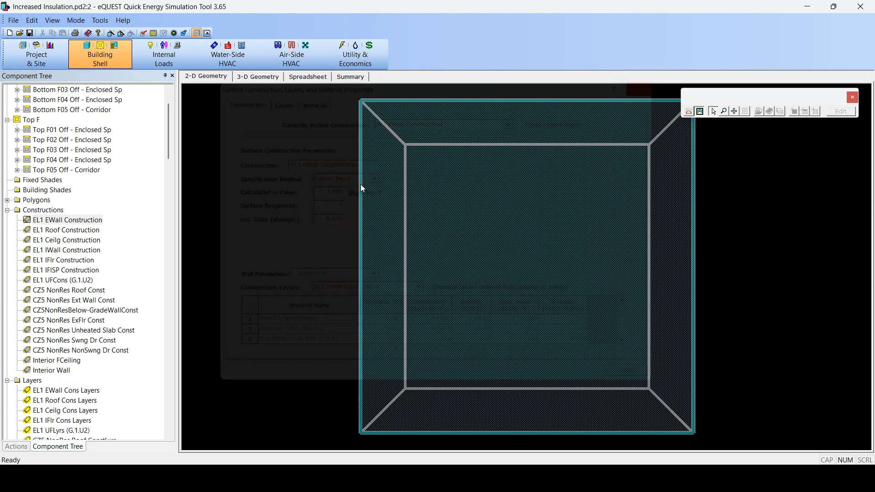
Look through the constructions, layers and materials in the component tree for the CZ5 NonRes wall and roof insulation.
{"action": "left_click", "coordinate": [52, 231]}
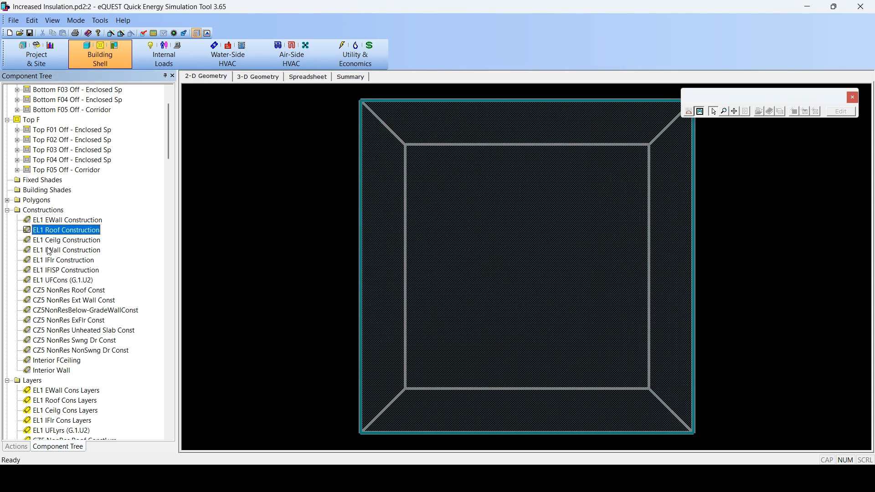
{"action": "left_click", "coordinate": [50, 241]}
{"action": "left_click", "coordinate": [48, 251]}
{"action": "left_click", "coordinate": [46, 261]}
{"action": "left_click", "coordinate": [47, 271]}
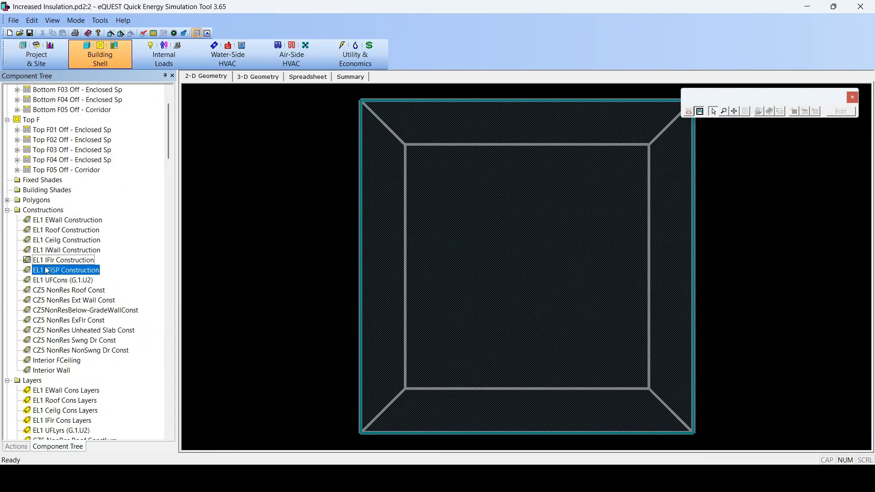
{"action": "left_click", "coordinate": [48, 281]}
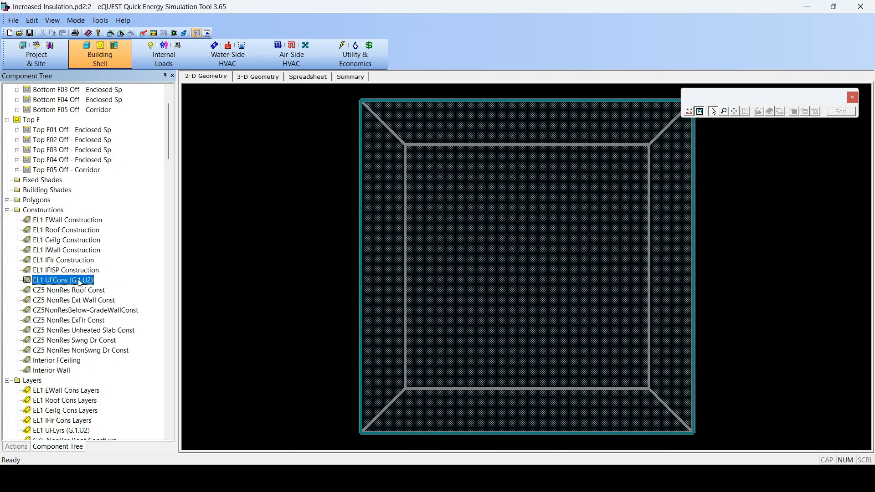
{"action": "scroll", "coordinate": [106, 385], "scroll_direction": "down", "scroll_amount": 2}
{"action": "left_click", "coordinate": [55, 231]}
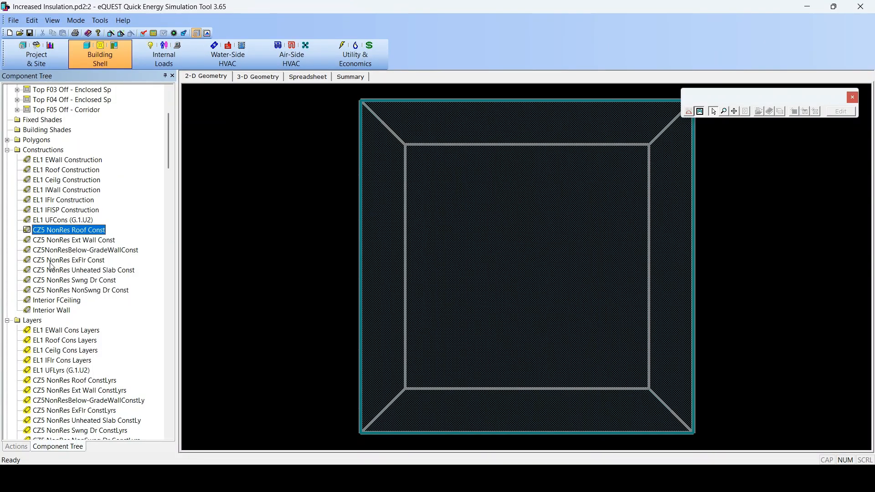
{"action": "scroll", "coordinate": [101, 201], "scroll_direction": "down", "scroll_amount": 3}
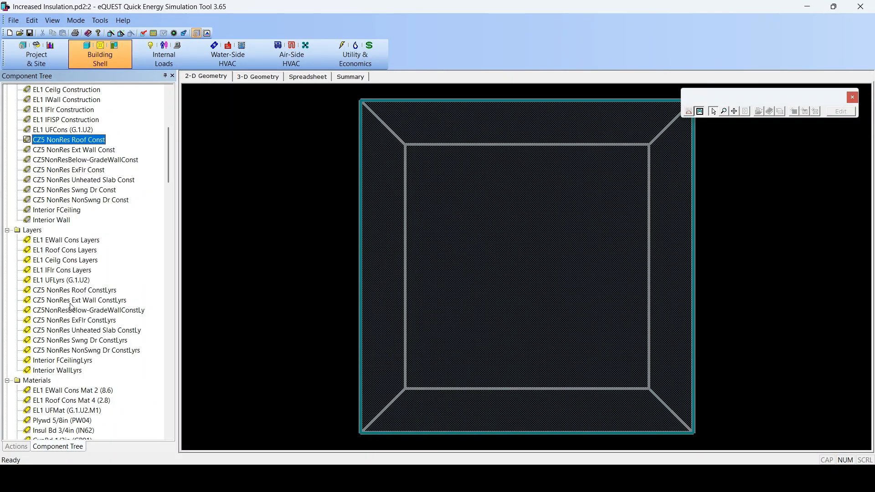
{"action": "scroll", "coordinate": [100, 300], "scroll_direction": "down", "scroll_amount": 4}
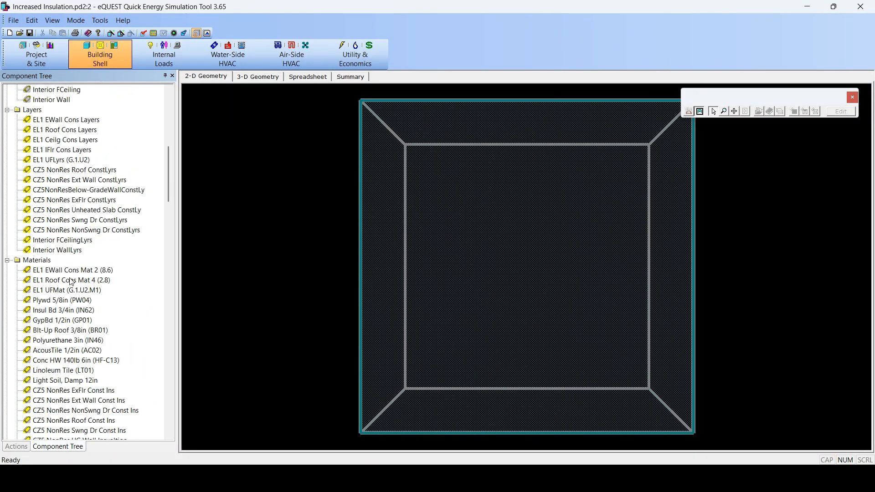
{"action": "scroll", "coordinate": [71, 259], "scroll_direction": "down", "scroll_amount": 3}
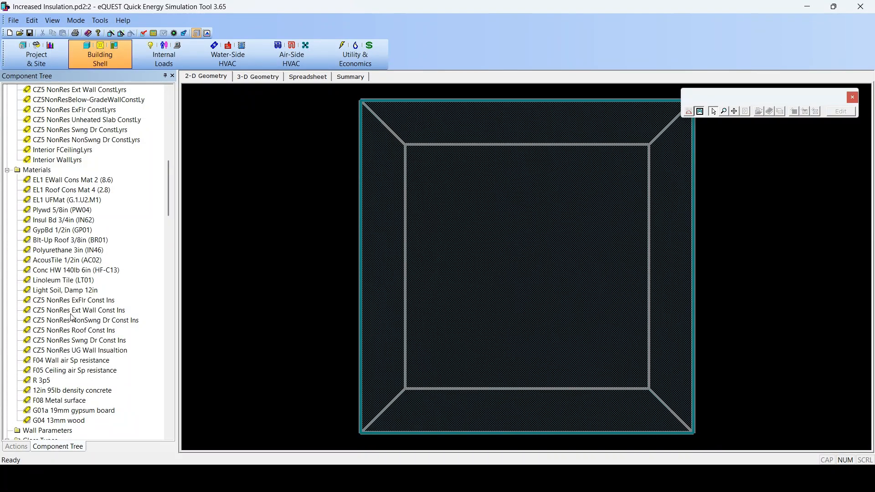
Check the resistance of the CZ5 NonRes Ext Wall Const Ins and CZ5 NonRes Roof Const Ins materials.
{"action": "double_click", "coordinate": [100, 311]}
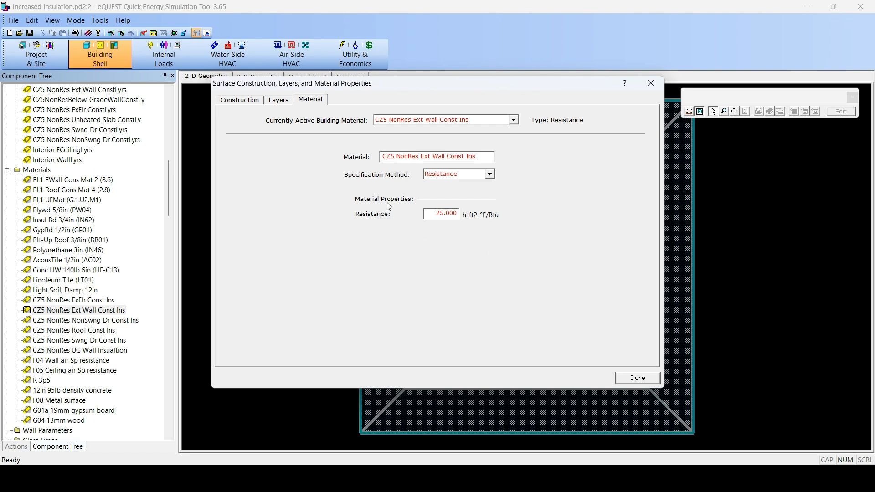
{"action": "left_click", "coordinate": [632, 380]}
{"action": "double_click", "coordinate": [81, 331]}
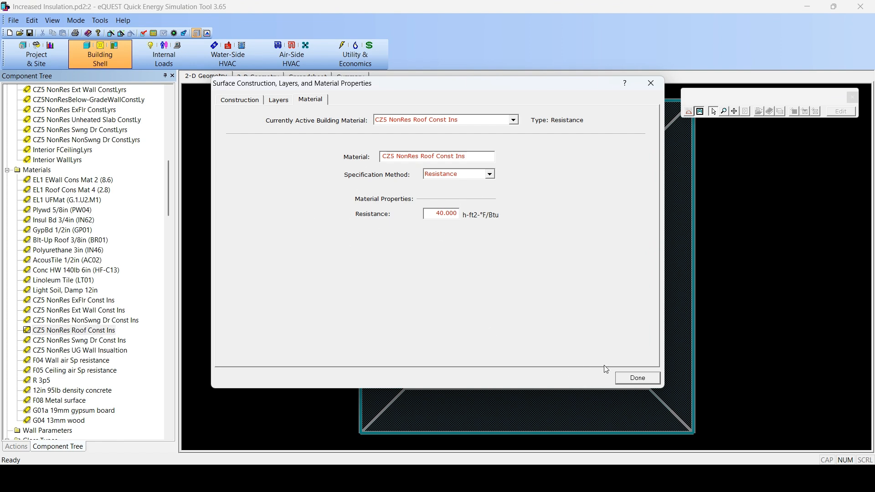
{"action": "left_click", "coordinate": [631, 378]}
Save the Increased Insulation project, run its simulation and open the summary results.
{"action": "left_click", "coordinate": [216, 52]}
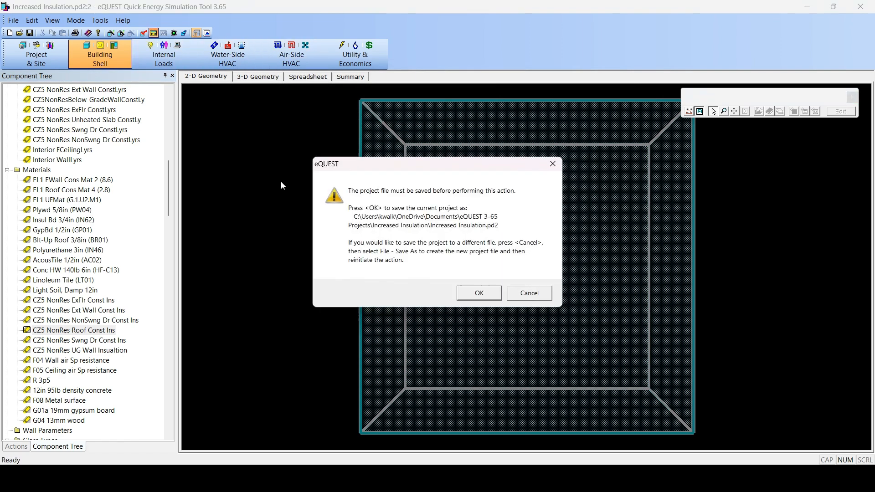
{"action": "left_click", "coordinate": [470, 292]}
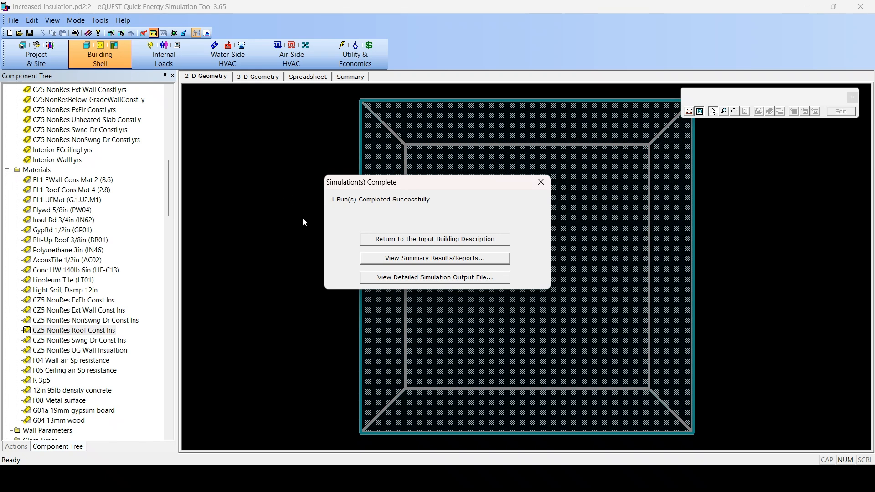
{"action": "left_click", "coordinate": [445, 260]}
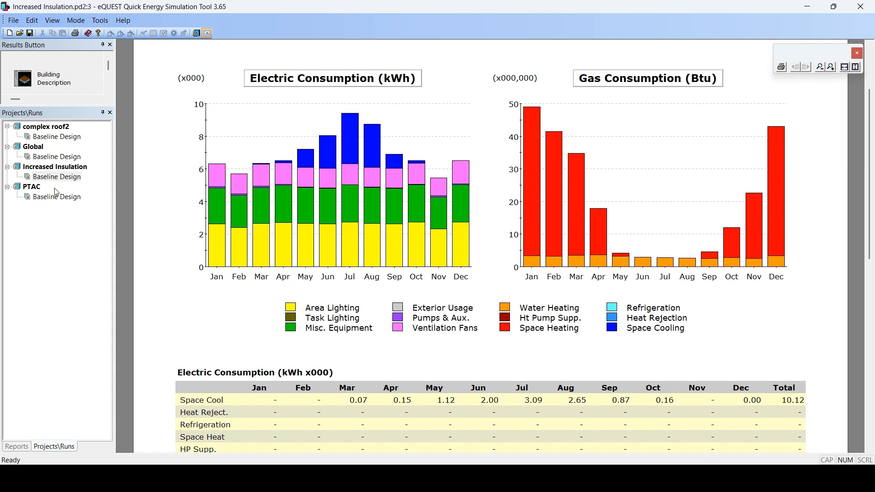
Compare the electric and gas consumption reports of the Global and Increased Insulation baseline design runs.
{"action": "left_click", "coordinate": [49, 158]}
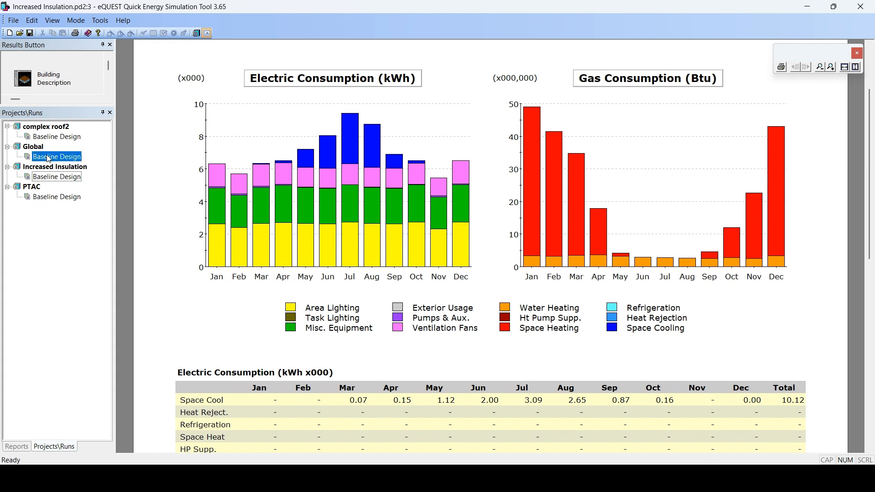
{"action": "left_click", "coordinate": [50, 178]}
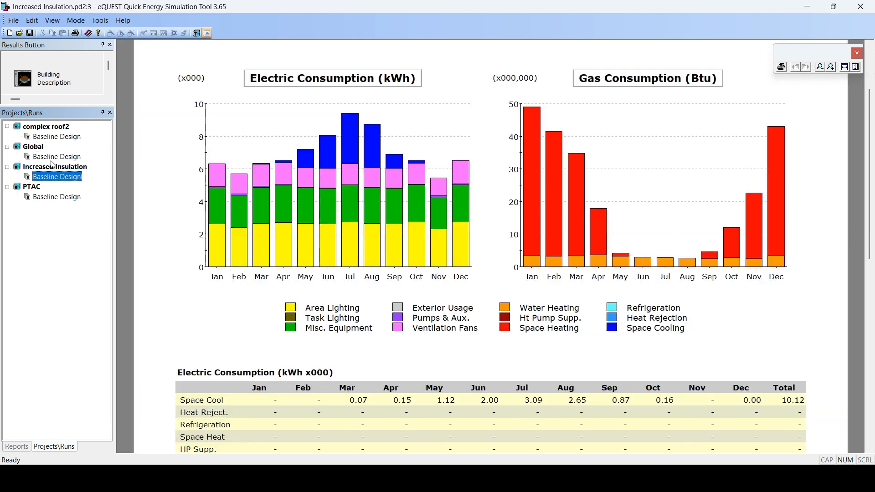
{"action": "left_click", "coordinate": [57, 157]}
{"action": "left_click", "coordinate": [59, 177]}
{"action": "left_click", "coordinate": [45, 158]}
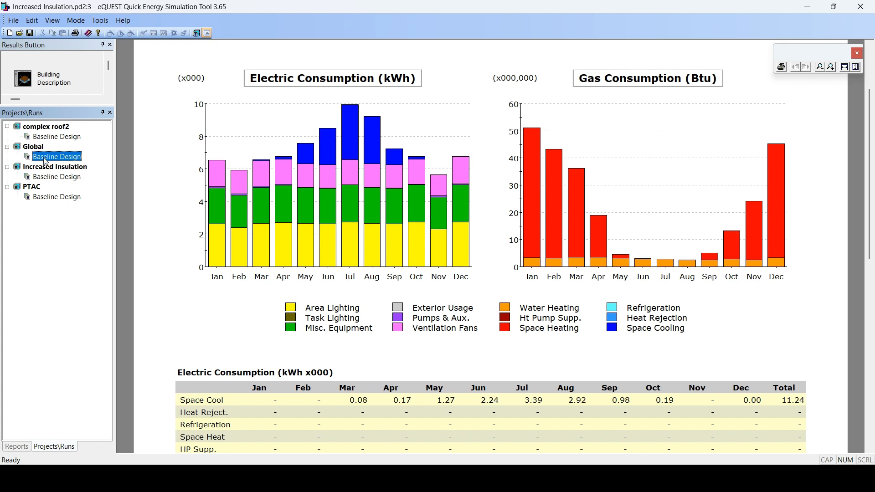
Switch to PowerPoint, present the EP3 & eQuest slide full screen and advance its animation.
{"action": "key", "text": "alt+Tab"}
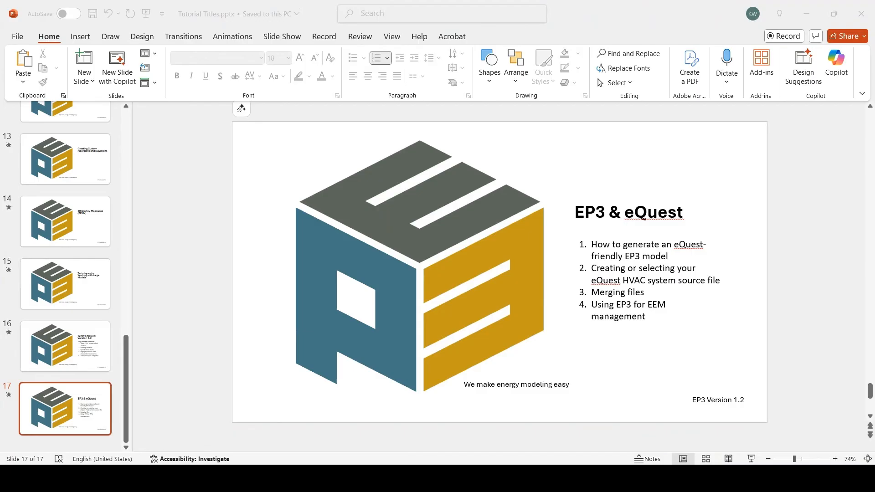
{"action": "left_click", "coordinate": [750, 458]}
{"action": "key", "text": "Right"}
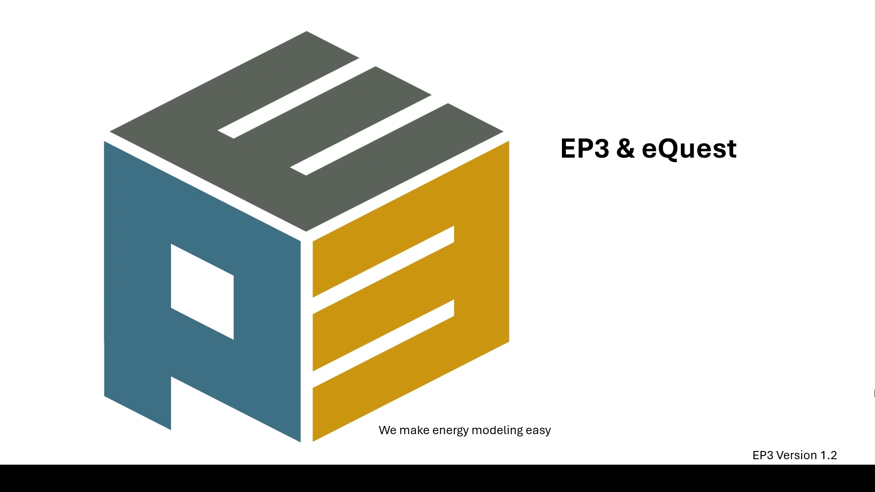